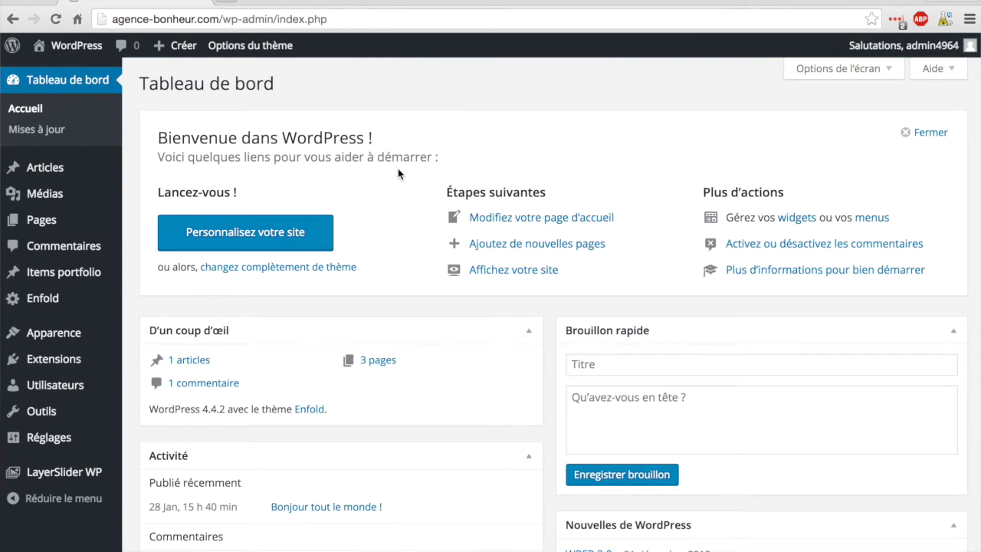
Step: Open the live site in a new browser window, then switch back to the admin dashboard window
right_click(89, 46)
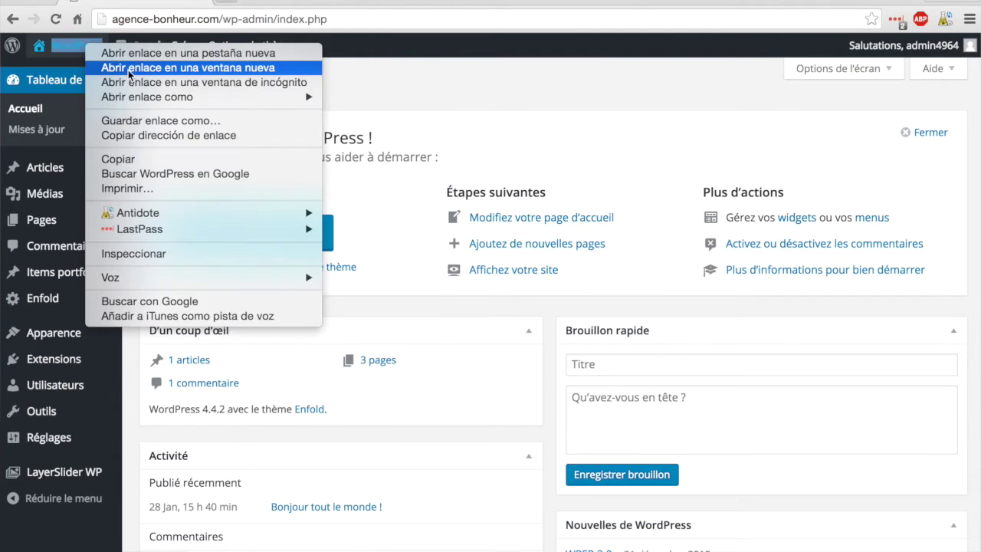
click(128, 70)
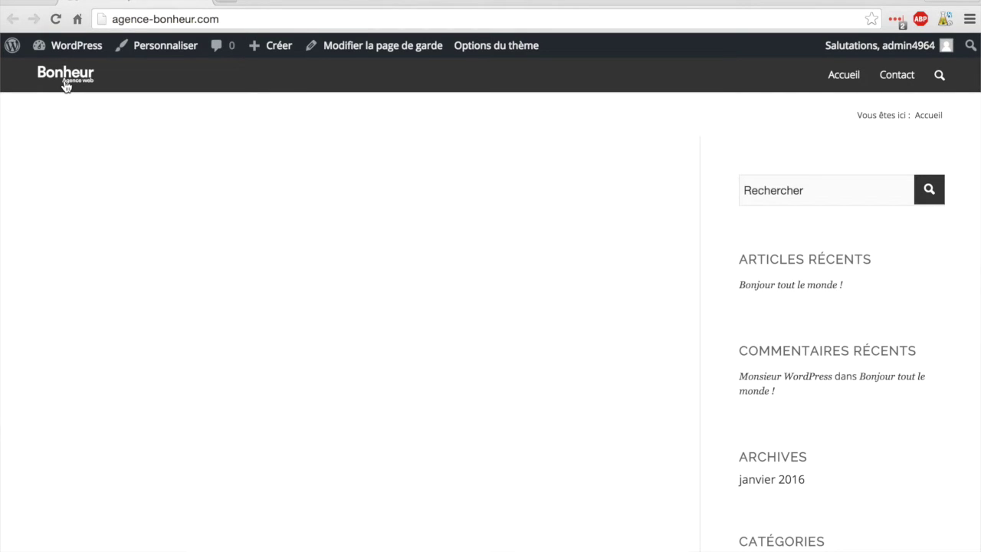
key(ctrl+Down)
click(234, 195)
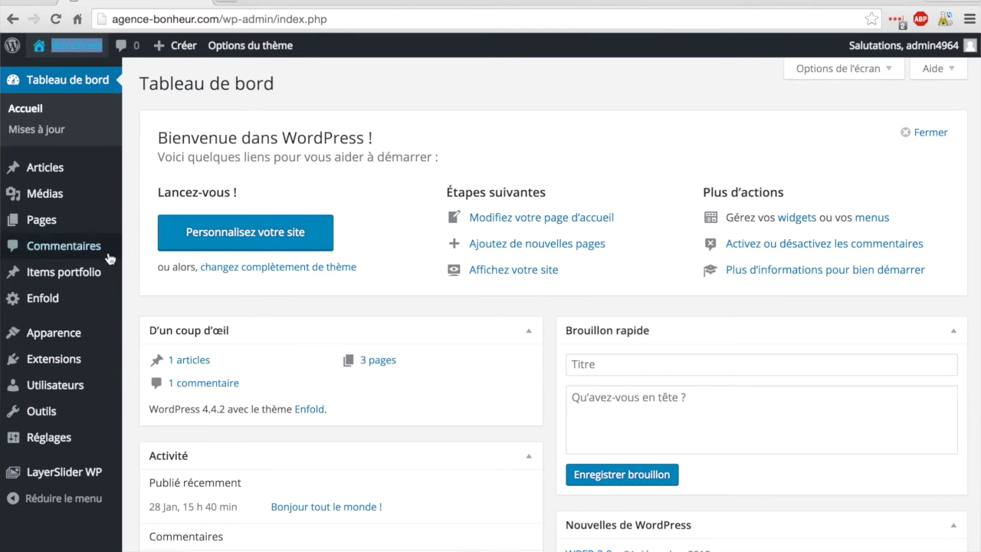
Step: Open Enfold's Style général settings and scroll down to the Logo Area colours
click(48, 302)
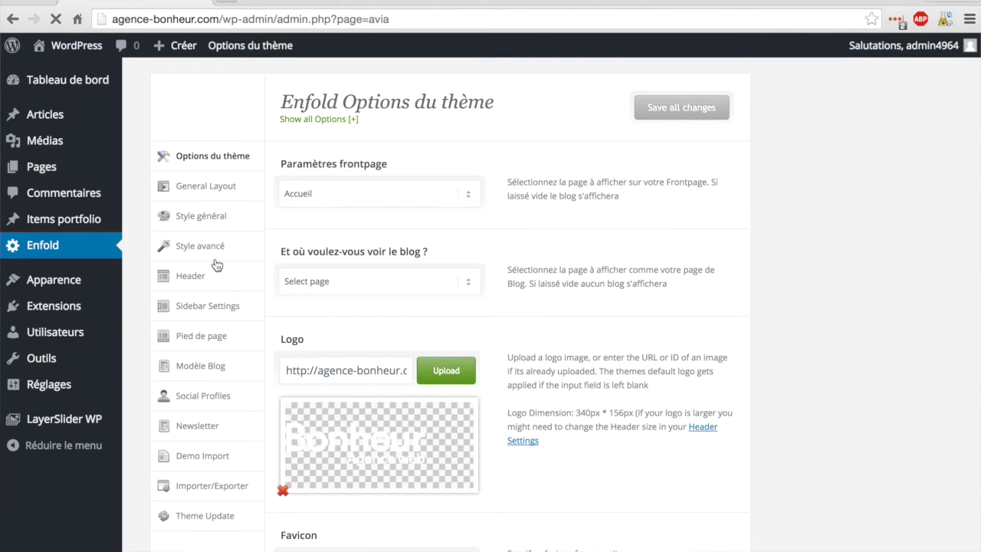
click(216, 222)
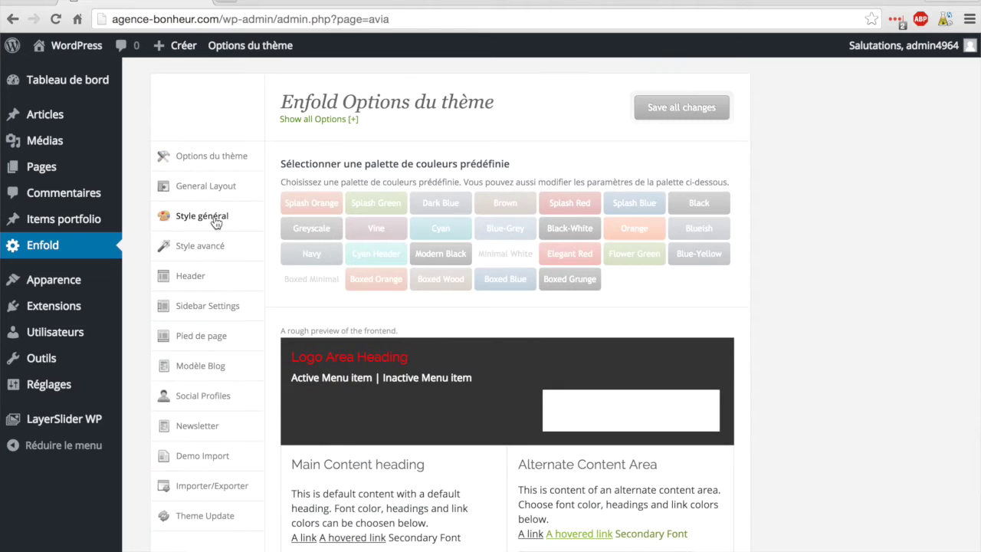
scroll(460, 210, down, 3)
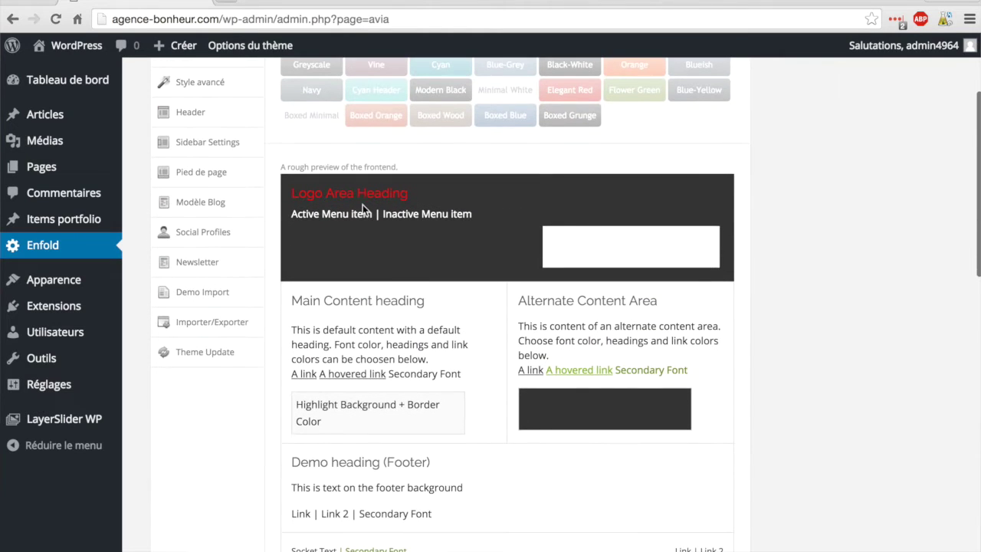
scroll(164, 209, up, 3)
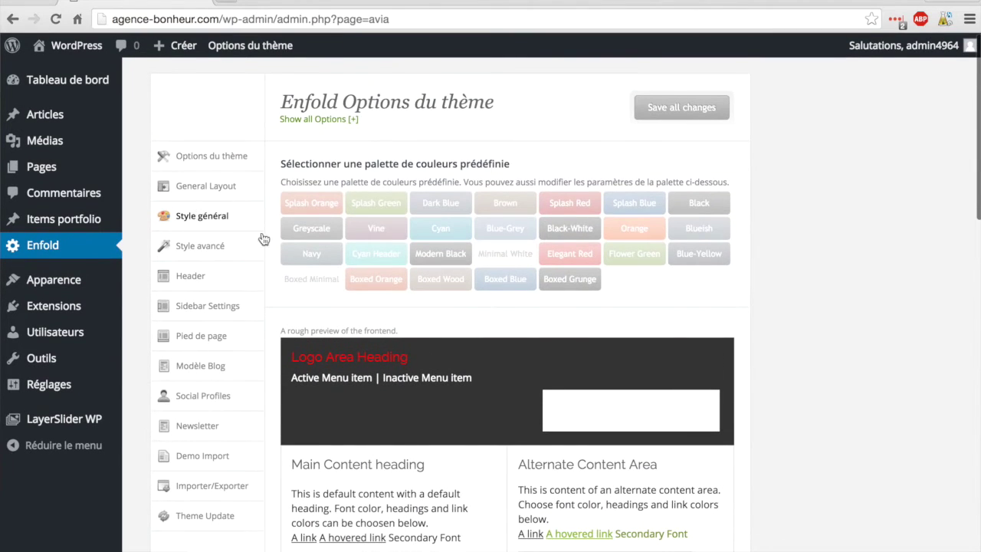
scroll(335, 264, down, 9)
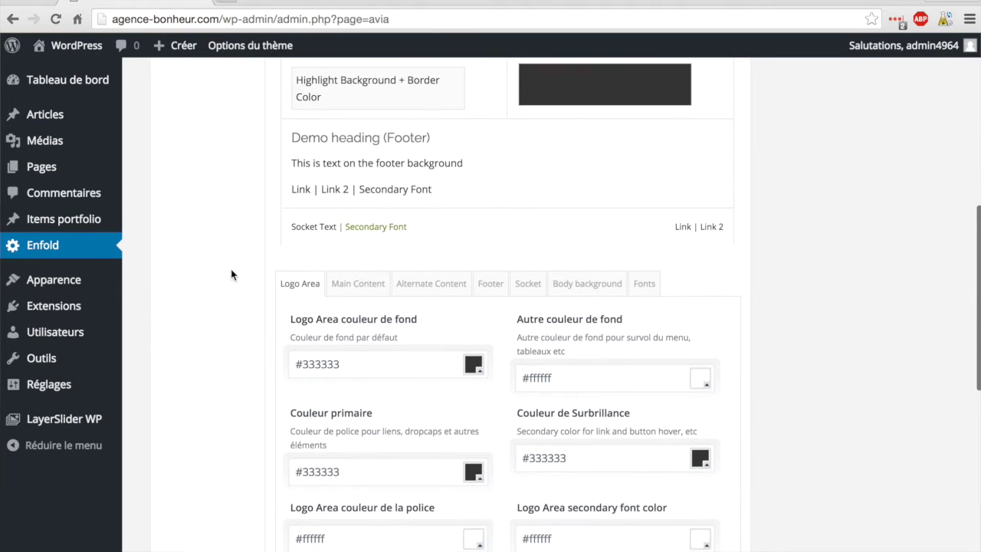
scroll(231, 275, down, 3)
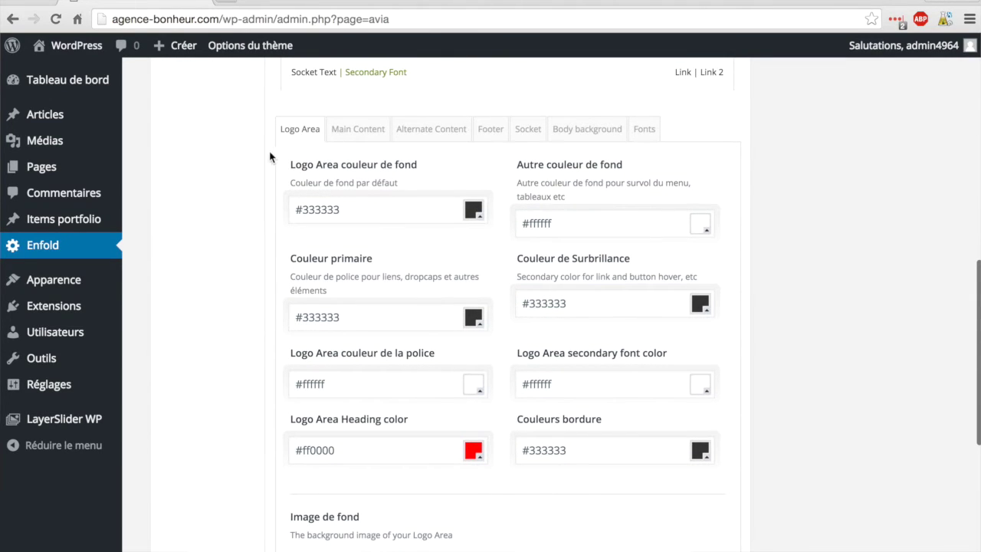
scroll(244, 208, down, 1)
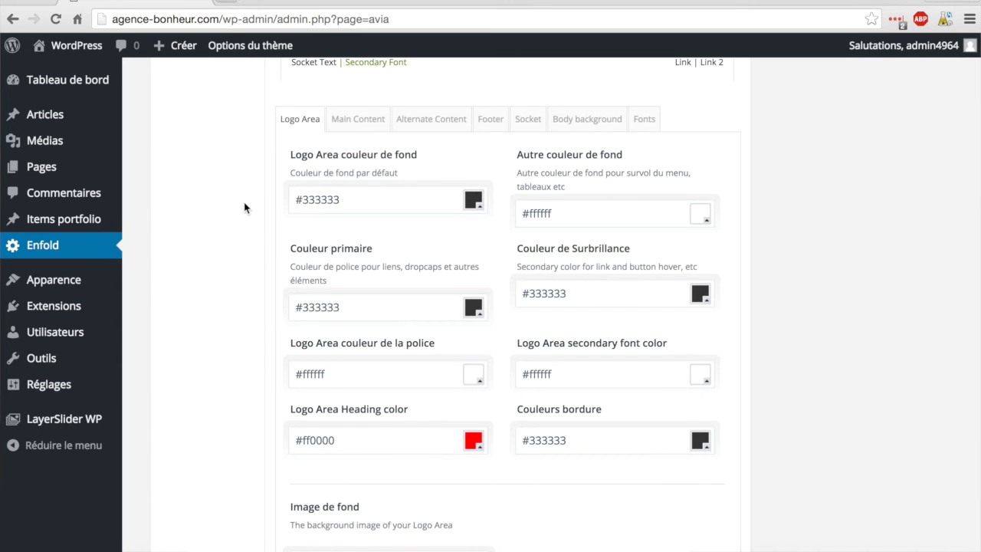
Step: Glance at the live site's front page window, then return to the Enfold options window
key(ctrl+Down)
click(240, 263)
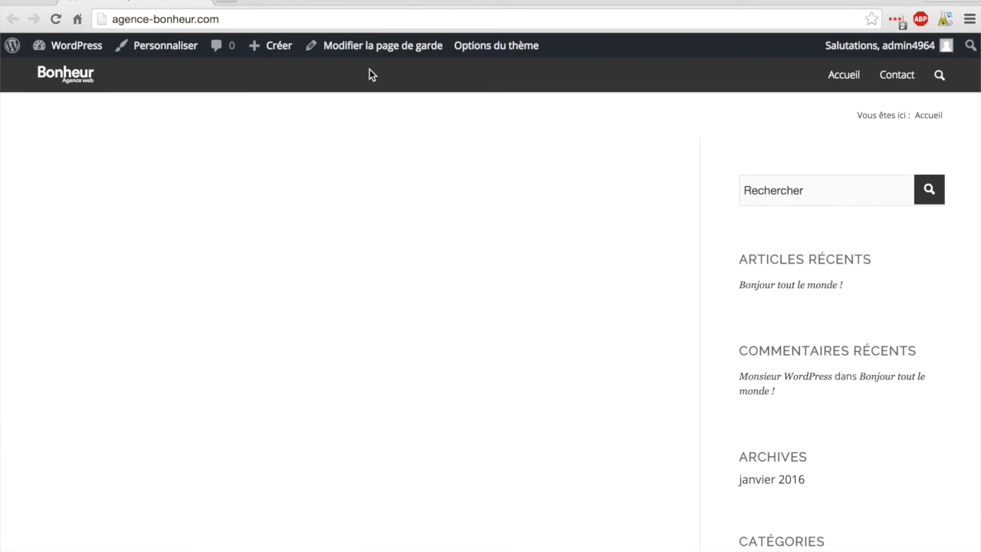
key(ctrl+Down)
click(269, 298)
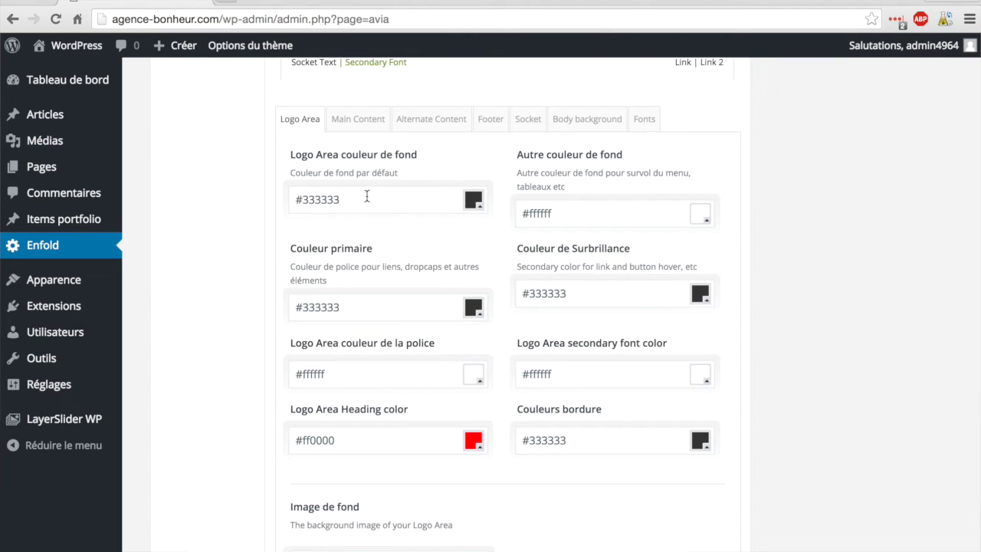
Step: Copy the Logo Area background value 333333, then change the background to magenta #ff00ff
click(365, 199)
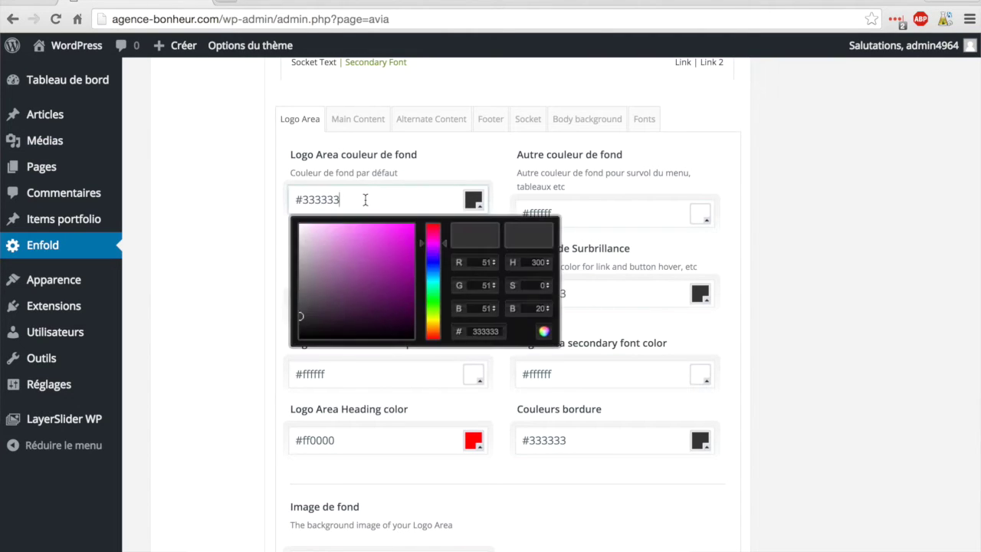
drag(363, 199, 296, 199)
key(super+c)
click(474, 201)
click(473, 201)
drag(394, 240, 416, 219)
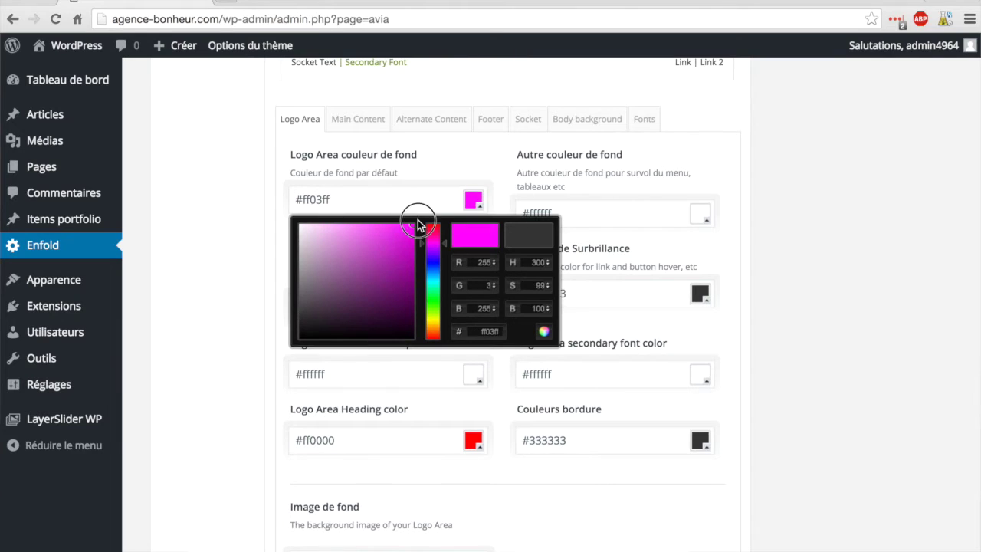
click(434, 170)
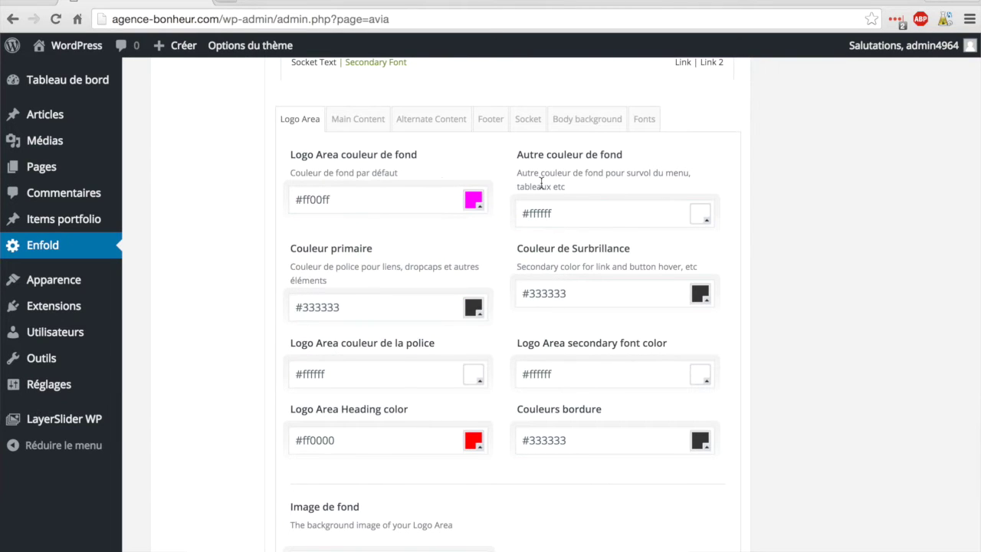
Step: Save all theme option changes and go to the live site to see the magenta header
scroll(529, 289, down, 5)
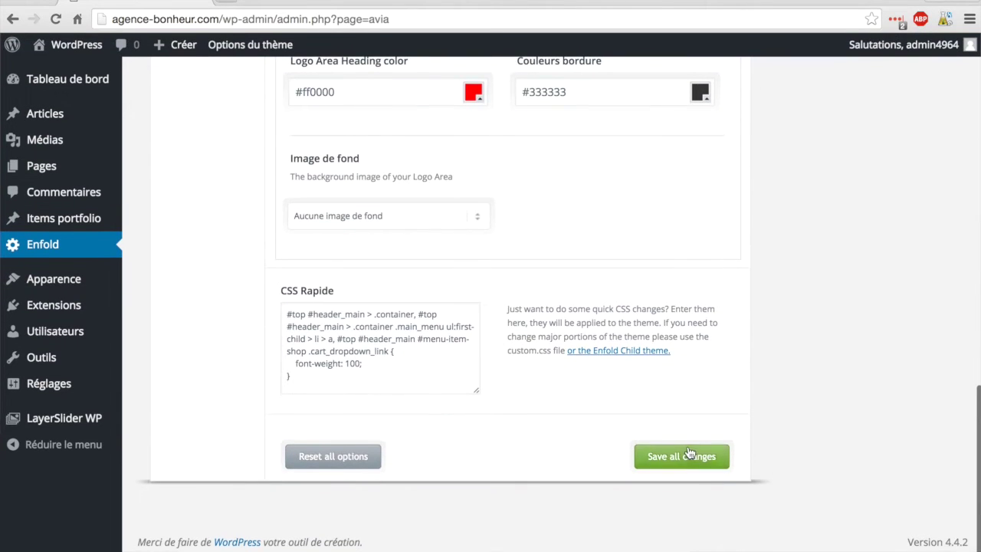
click(686, 457)
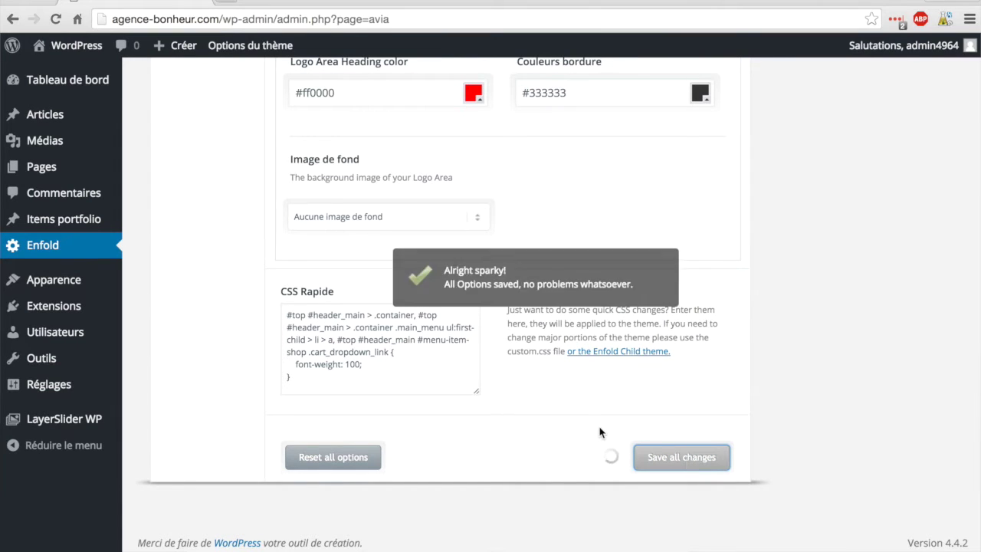
scroll(203, 212, up, 10)
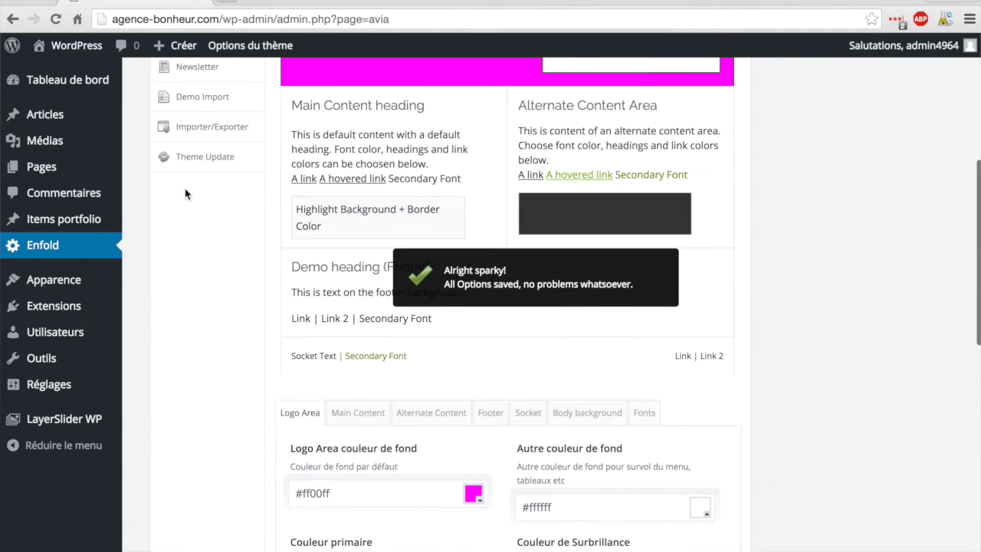
mouse_move(72, 51)
click(73, 76)
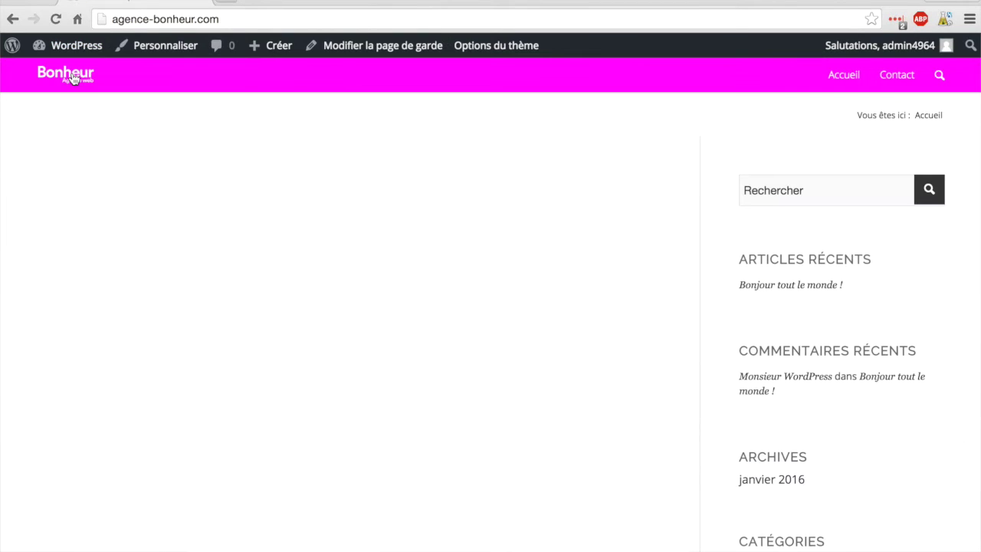
click(71, 79)
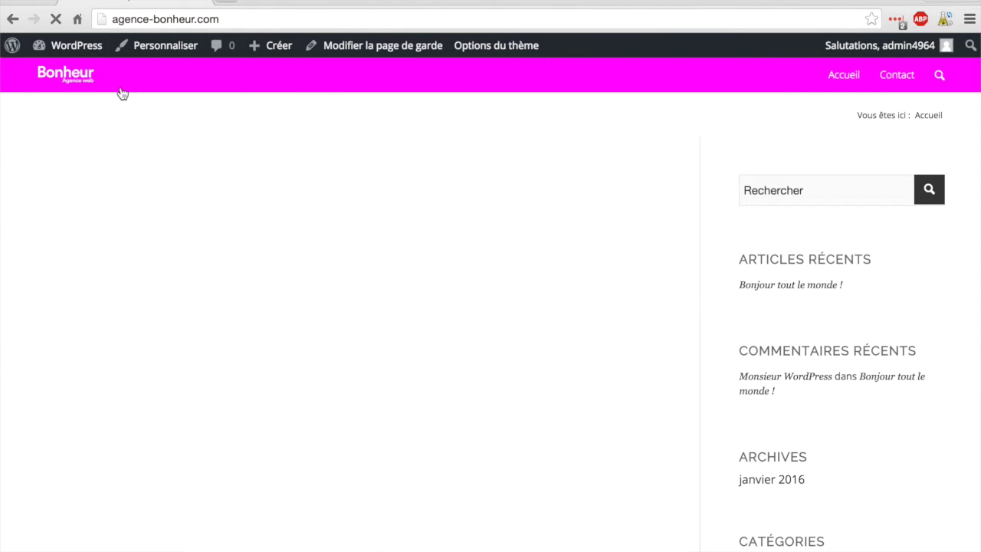
click(66, 52)
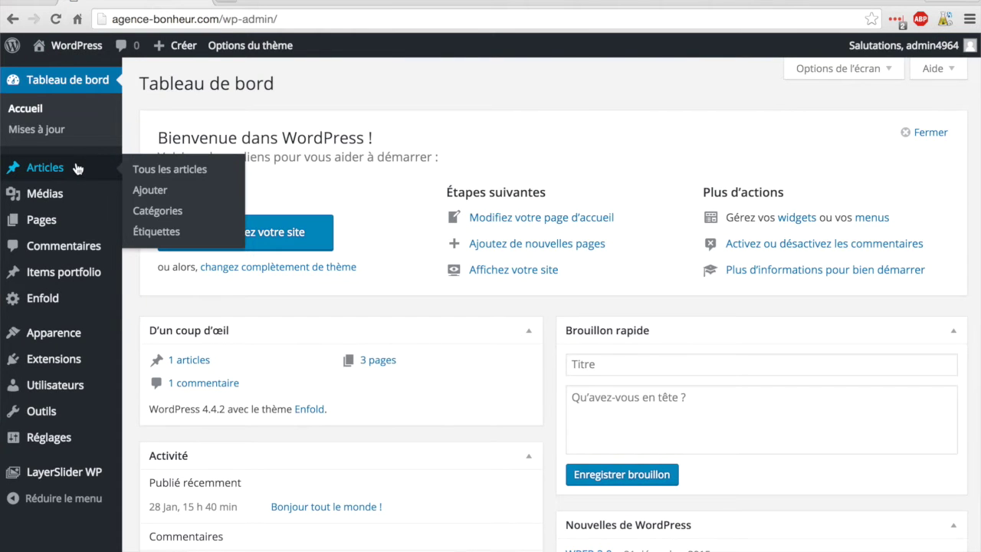
click(77, 168)
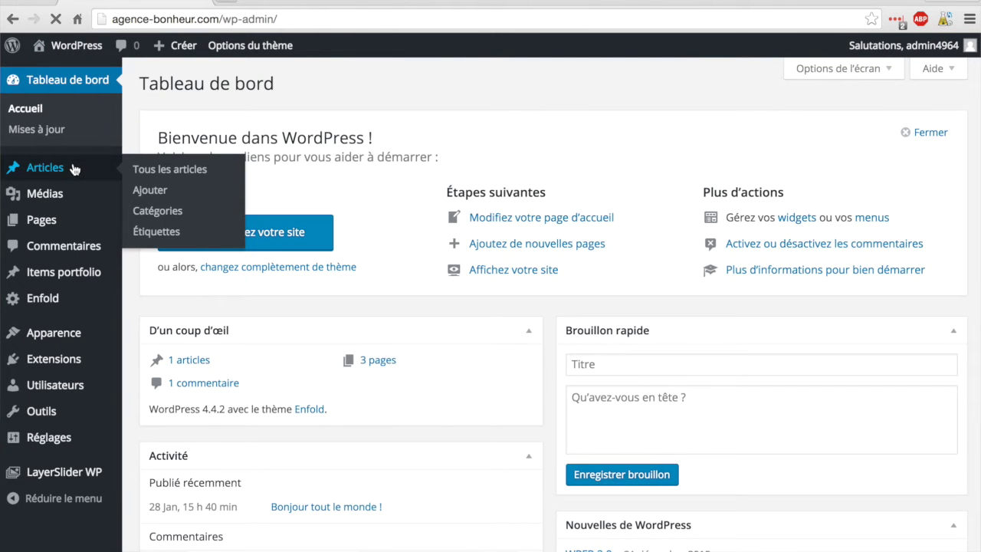
click(46, 300)
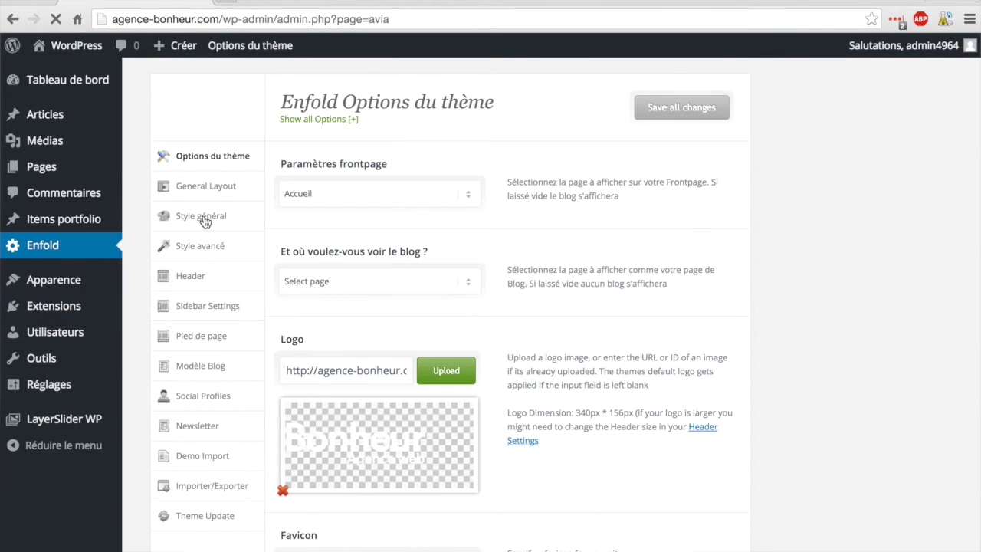
click(203, 220)
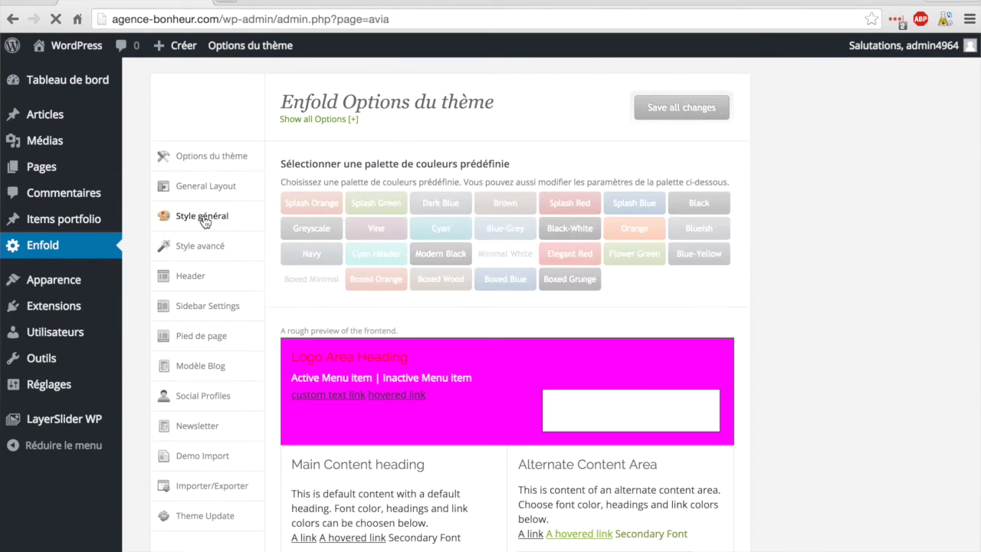
scroll(414, 346, down, 8)
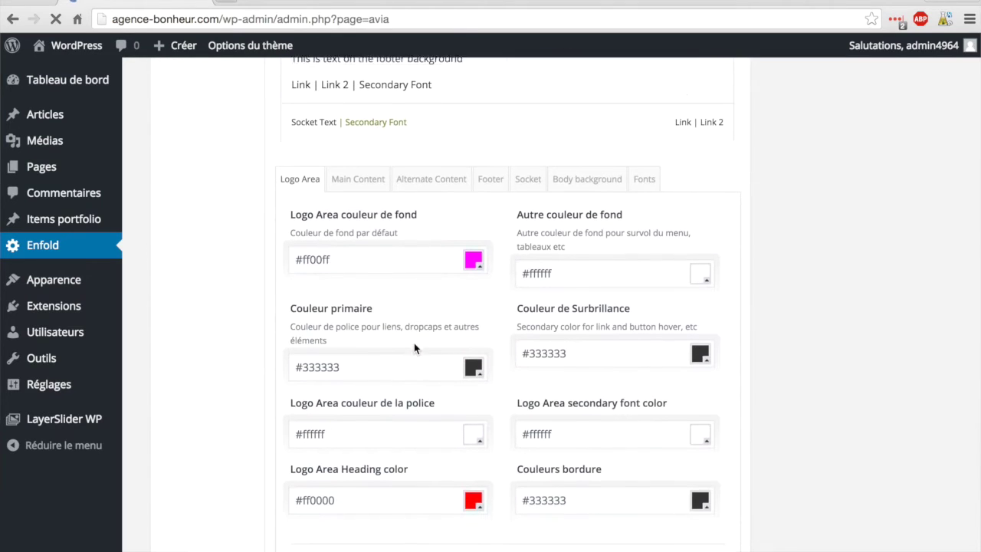
drag(339, 253, 303, 251)
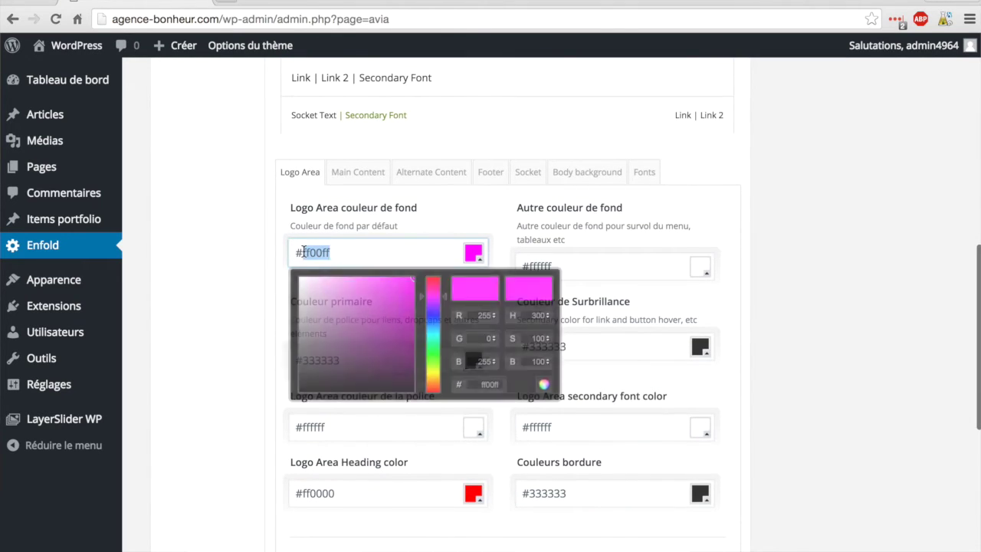
text(33333)
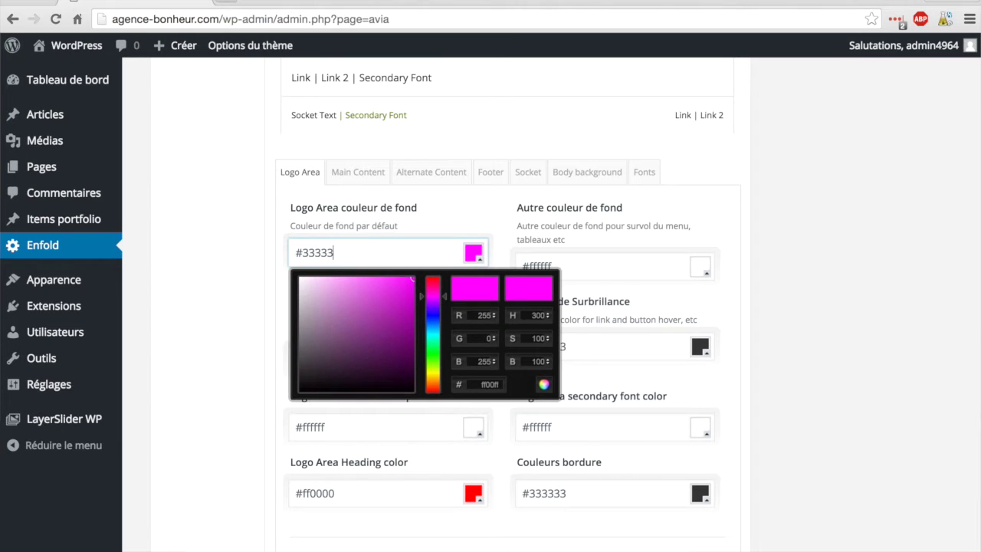
text(3)
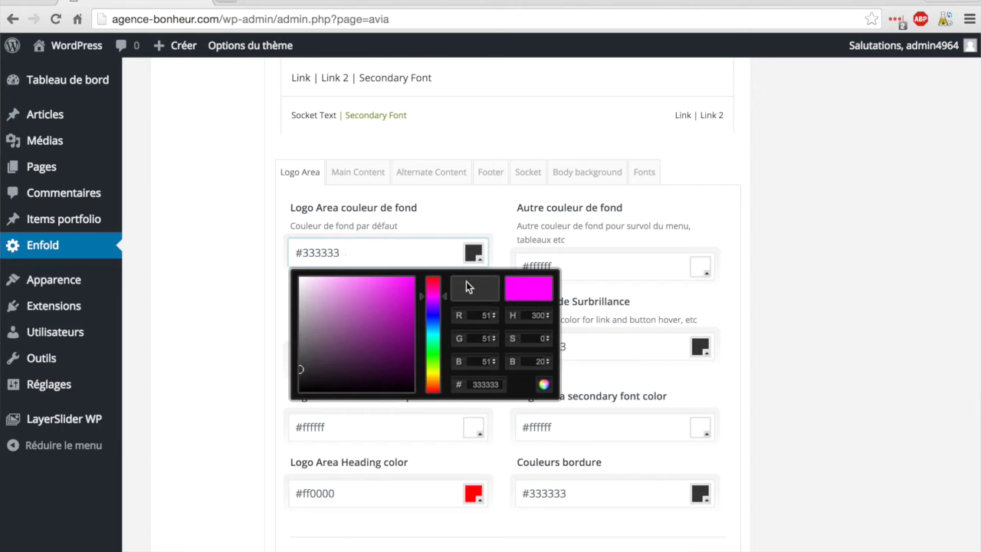
click(489, 229)
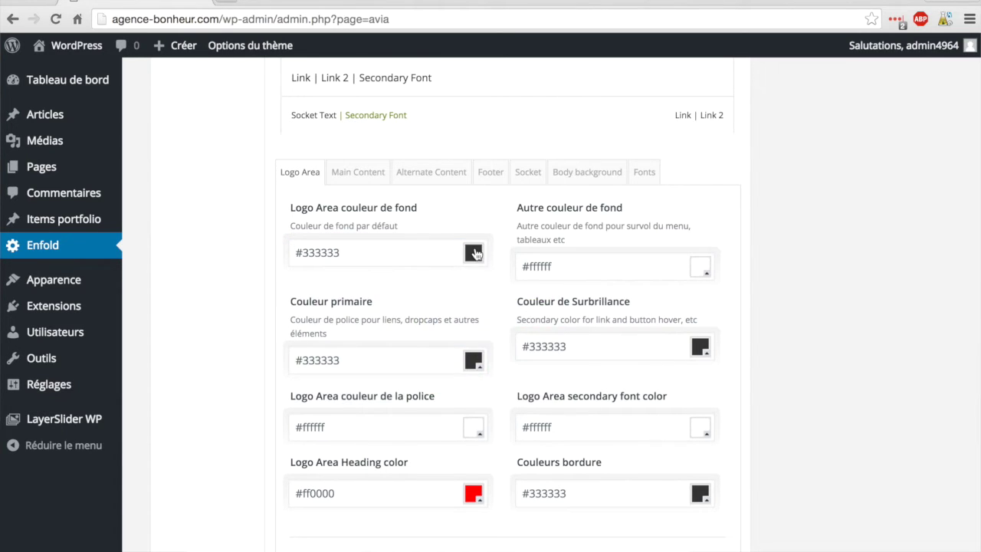
click(473, 253)
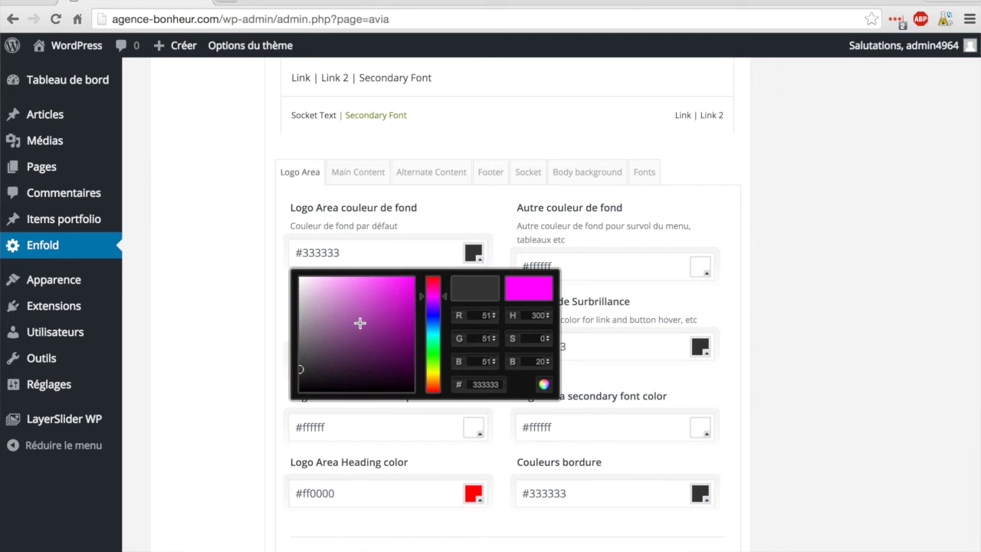
click(240, 365)
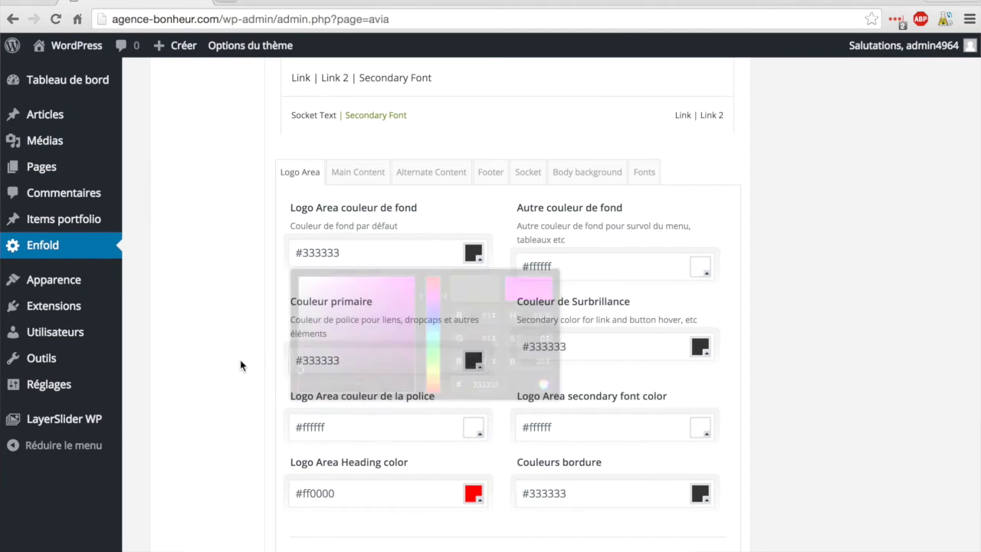
scroll(427, 213, down, 2)
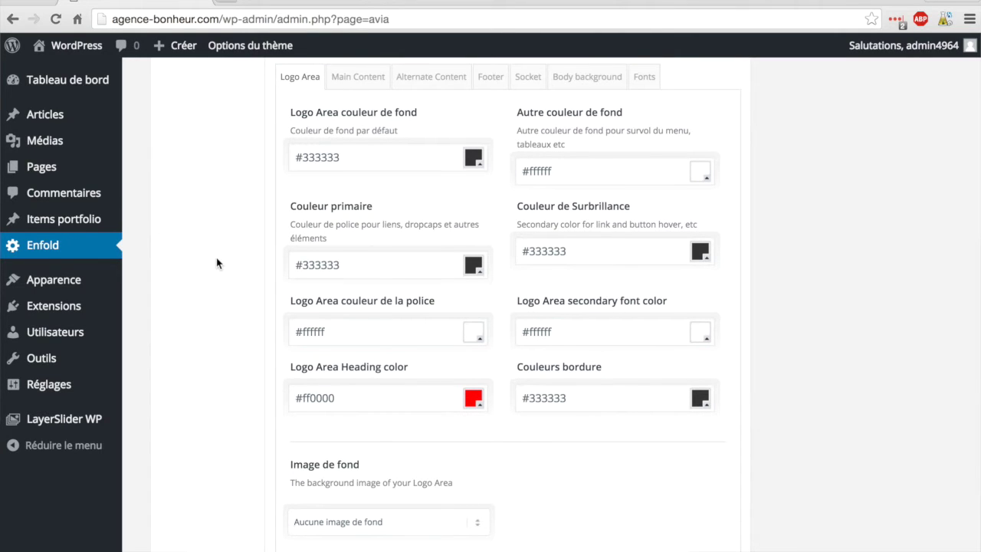
scroll(216, 263, down, 1)
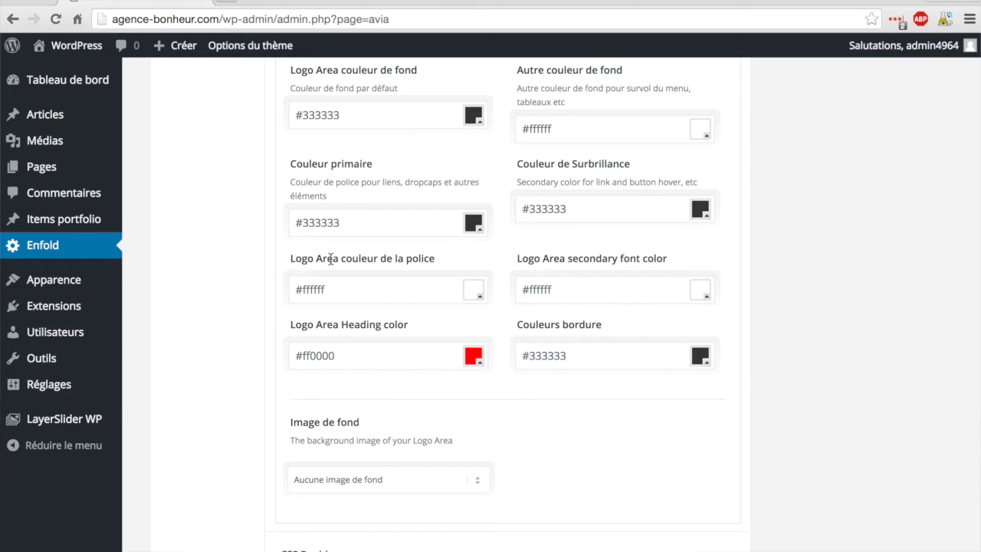
Step: Set the Logo Area font colour to bright green #1aff00
click(473, 293)
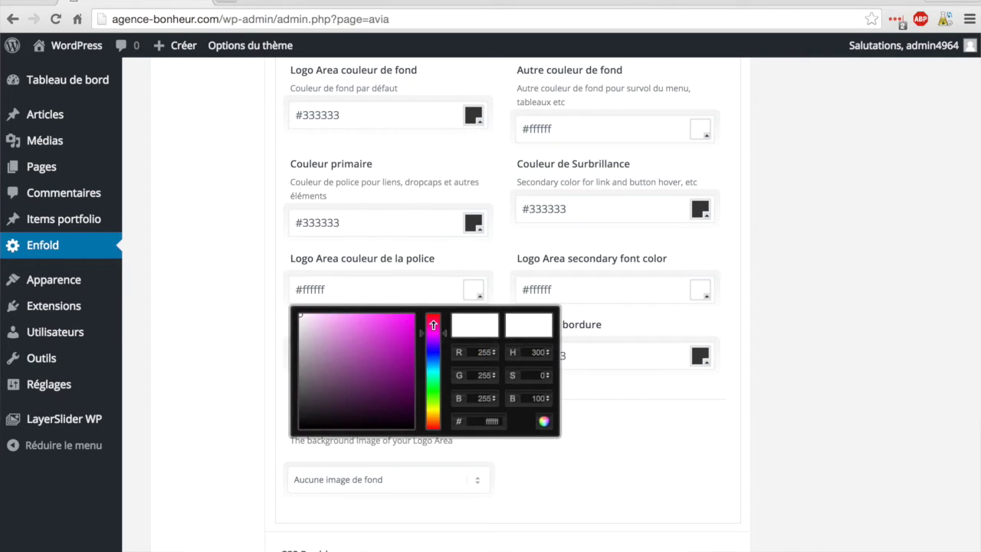
drag(422, 335, 437, 269)
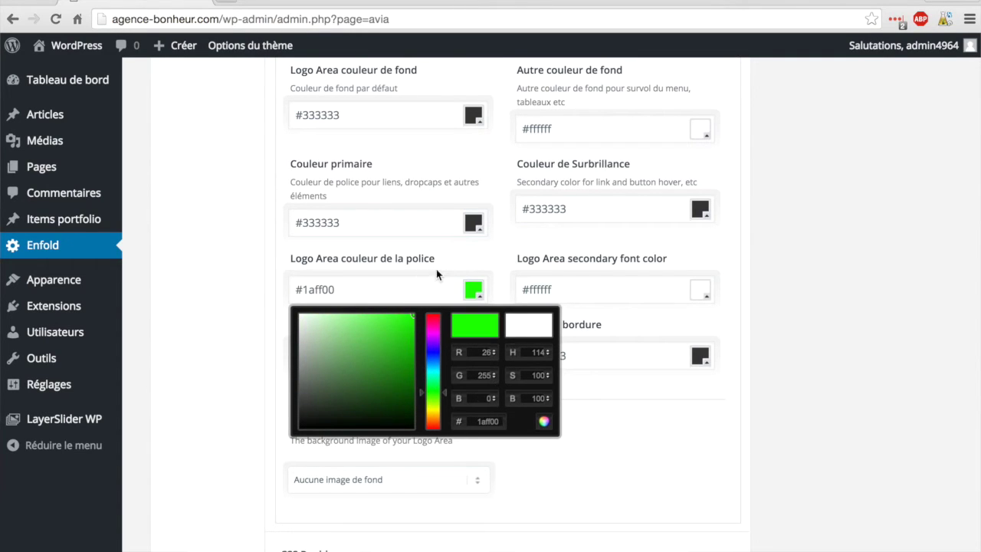
click(436, 254)
Step: Save the theme options and view the live site's green Accueil link
scroll(598, 425, down, 5)
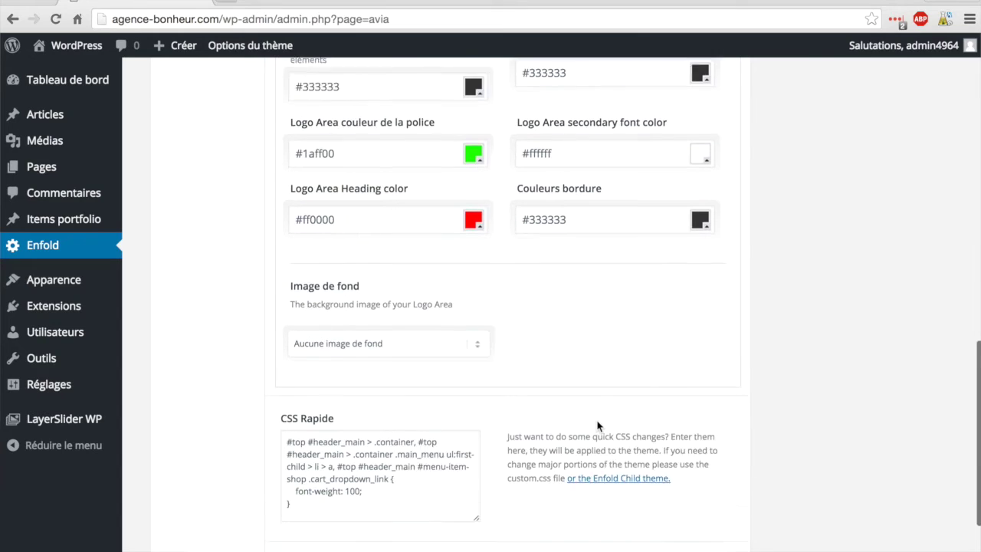
click(674, 477)
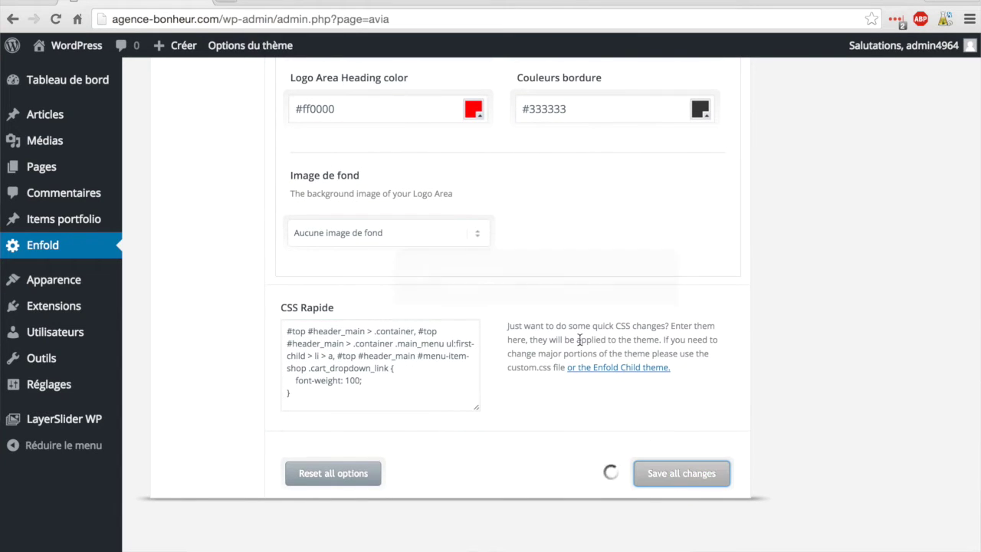
scroll(581, 238, up, 2)
mouse_move(77, 47)
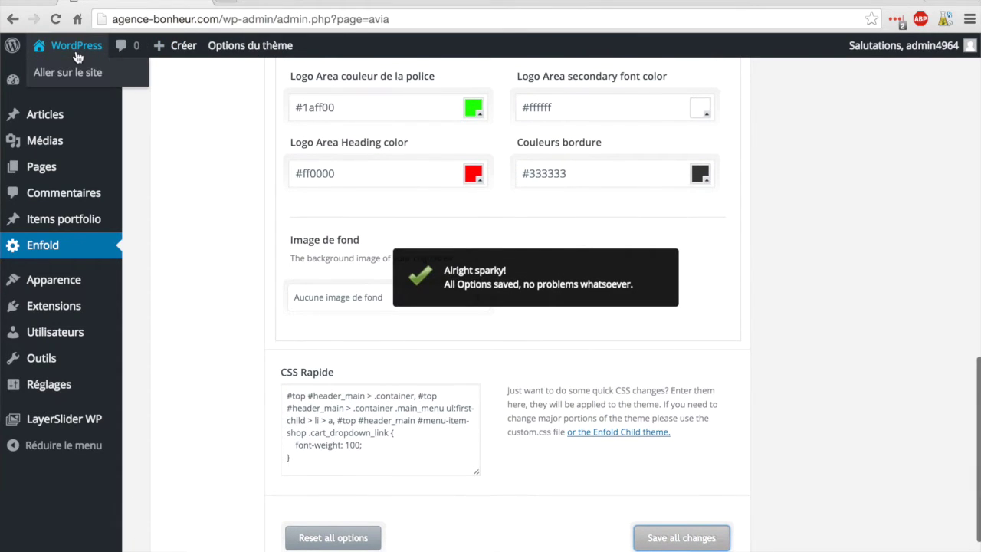
click(77, 48)
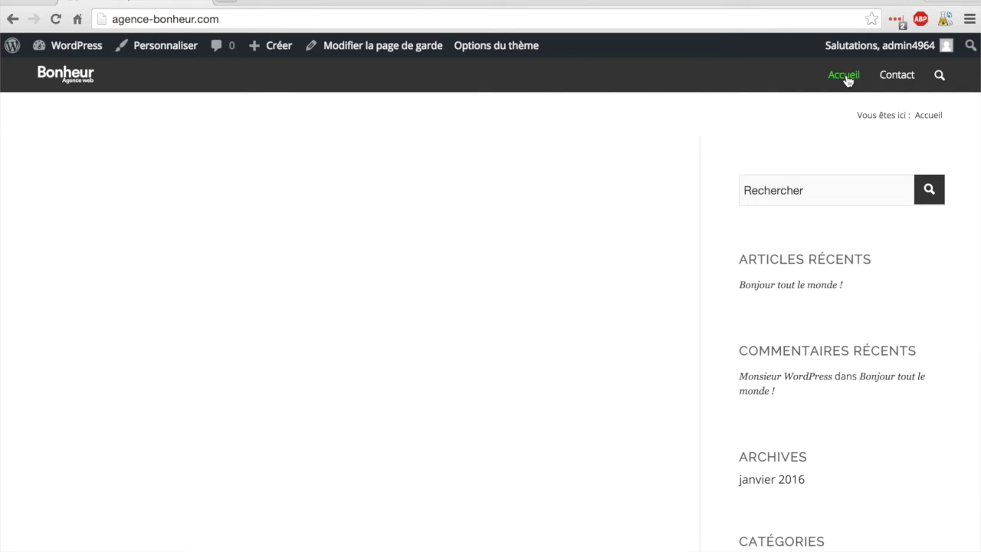
Step: View the live Contact page, then open Enfold's Style général settings
click(895, 79)
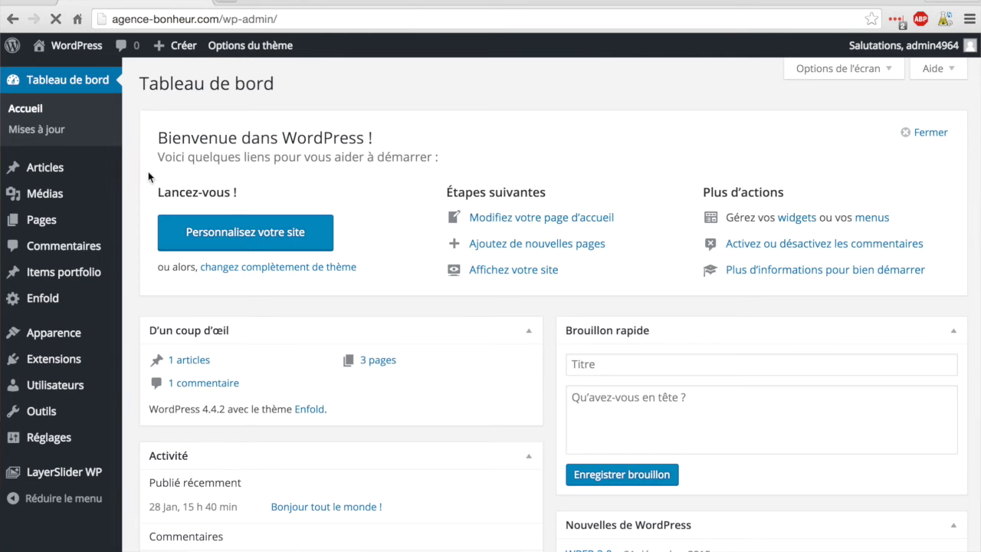
click(36, 302)
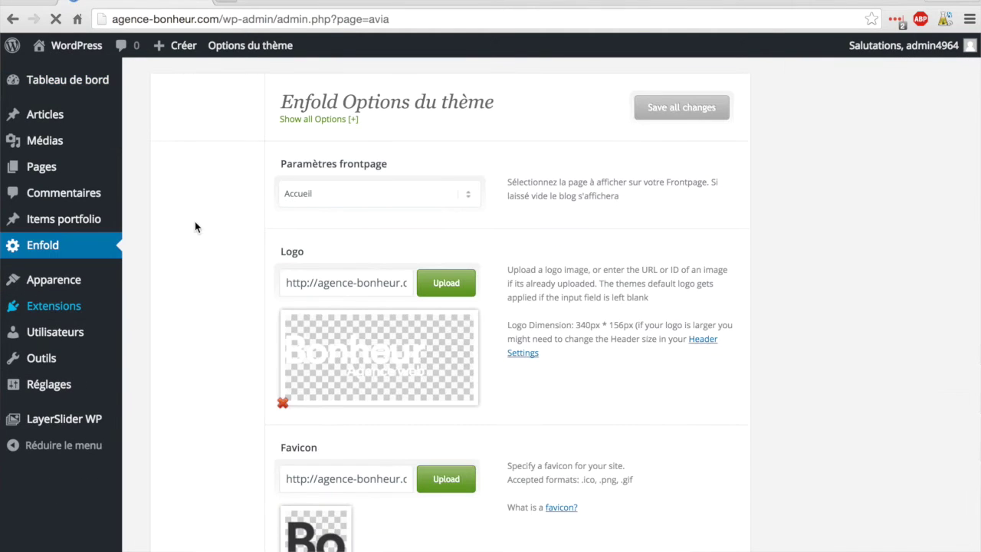
scroll(243, 229, down, 5)
scroll(243, 231, up, 4)
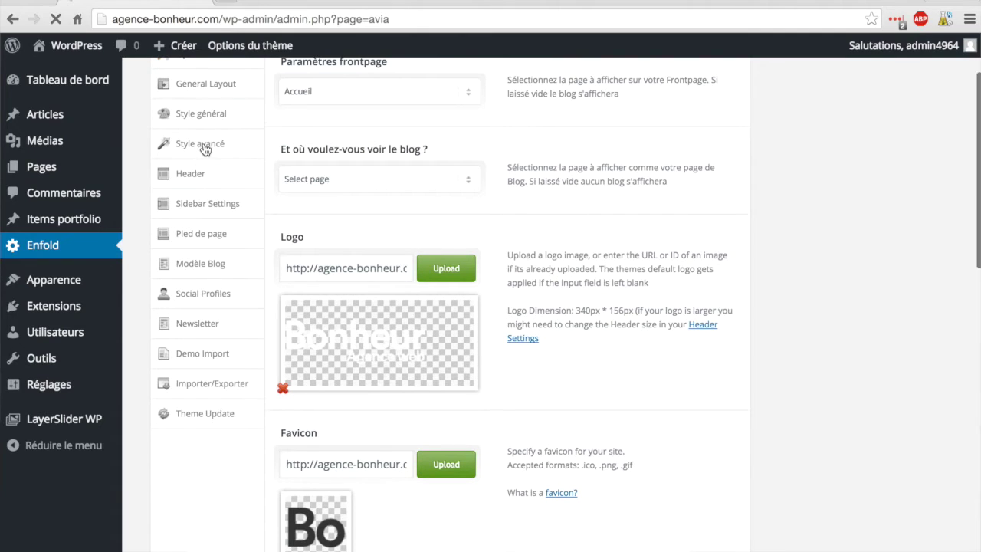
click(203, 116)
scroll(463, 265, down, 5)
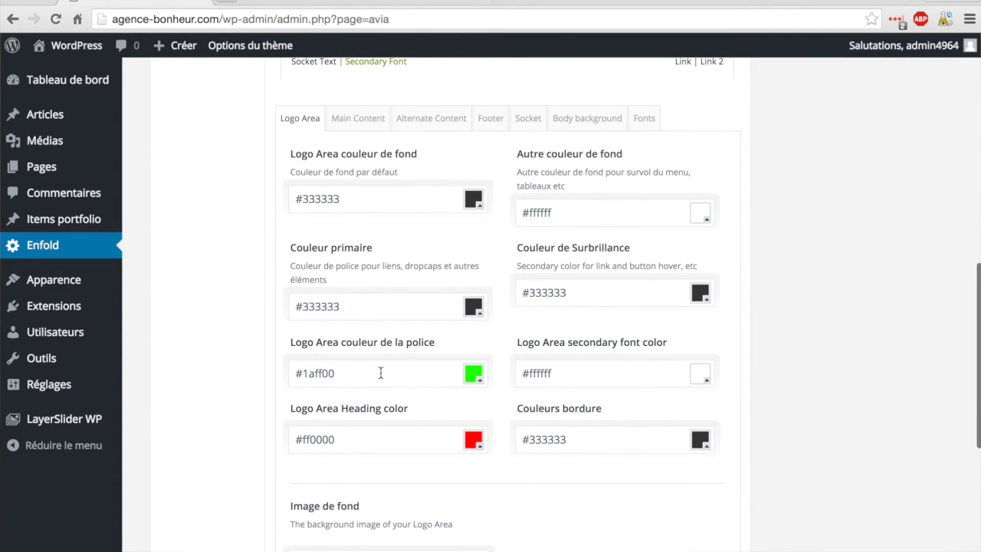
Step: Change the Logo Area font colour from 1aff00 to light grey #ededed
click(472, 374)
click(372, 374)
drag(372, 374, 304, 373)
drag(349, 423, 298, 406)
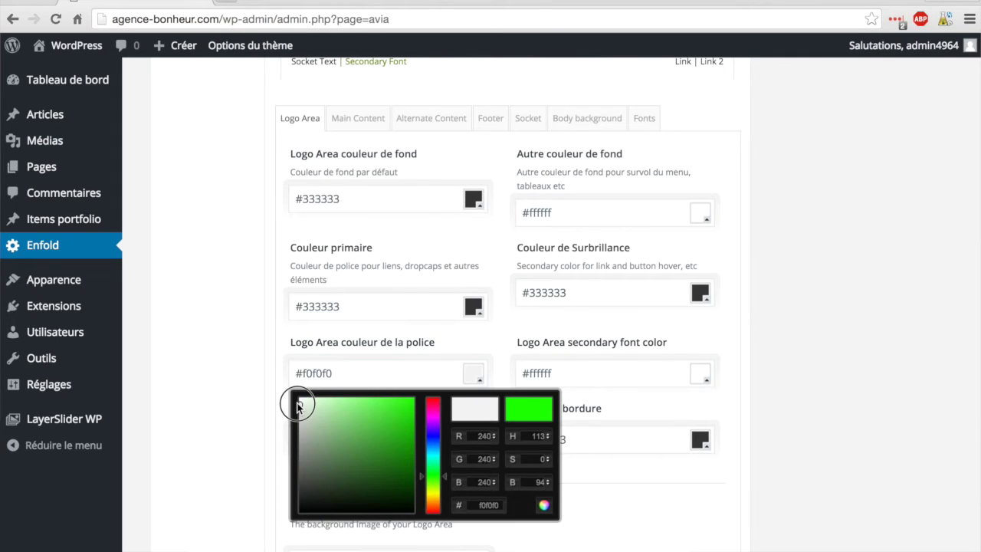
drag(297, 406, 297, 408)
click(255, 374)
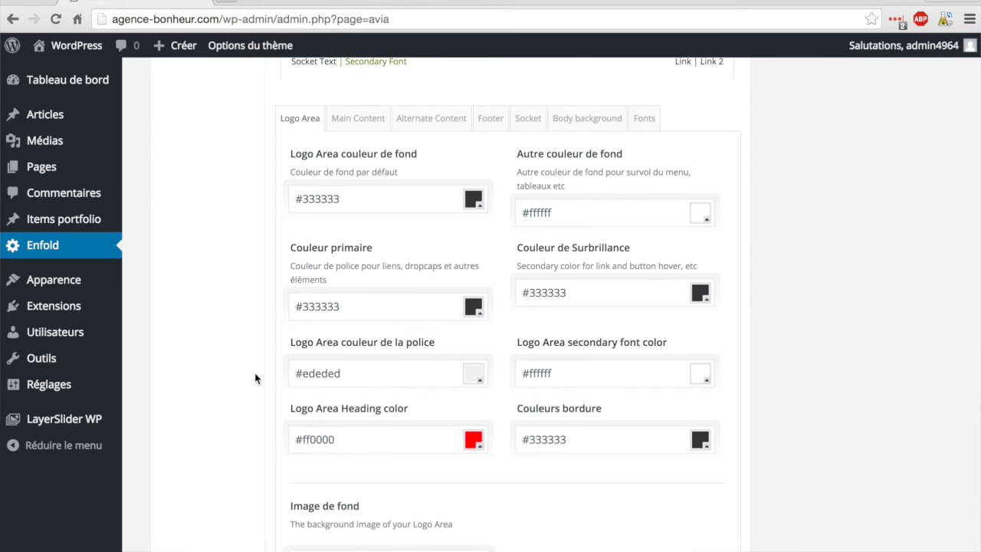
Step: Save all theme option changes
scroll(767, 429, down, 5)
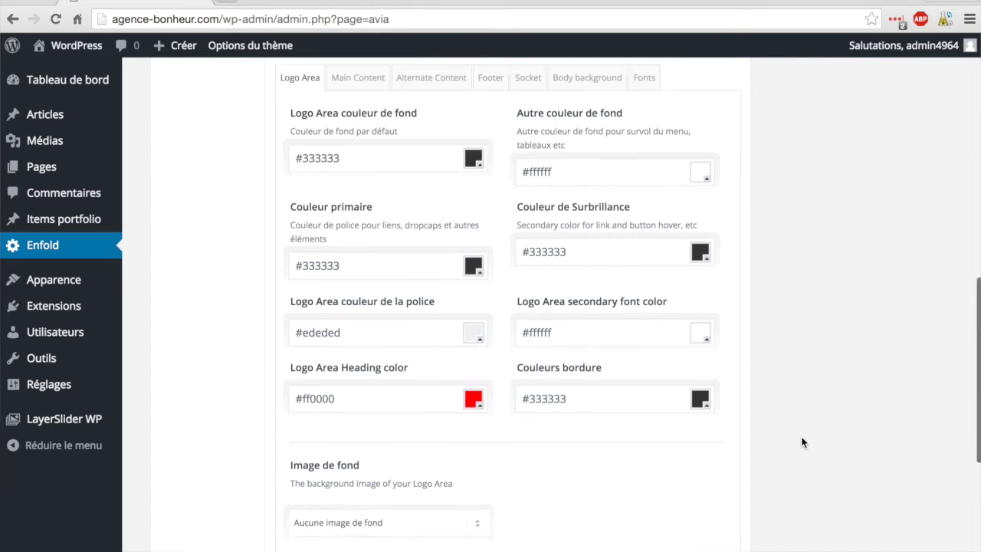
click(694, 463)
scroll(680, 353, up, 3)
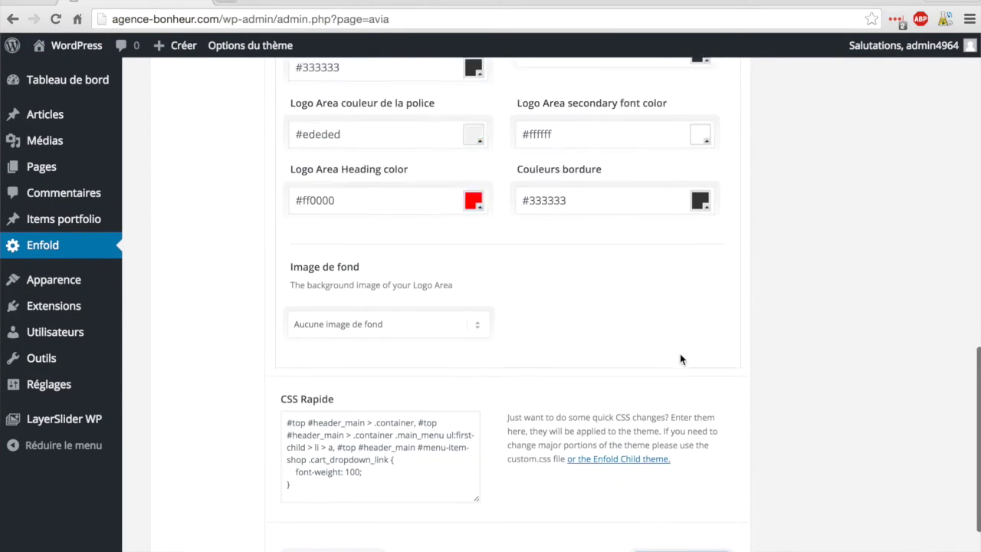
mouse_move(65, 48)
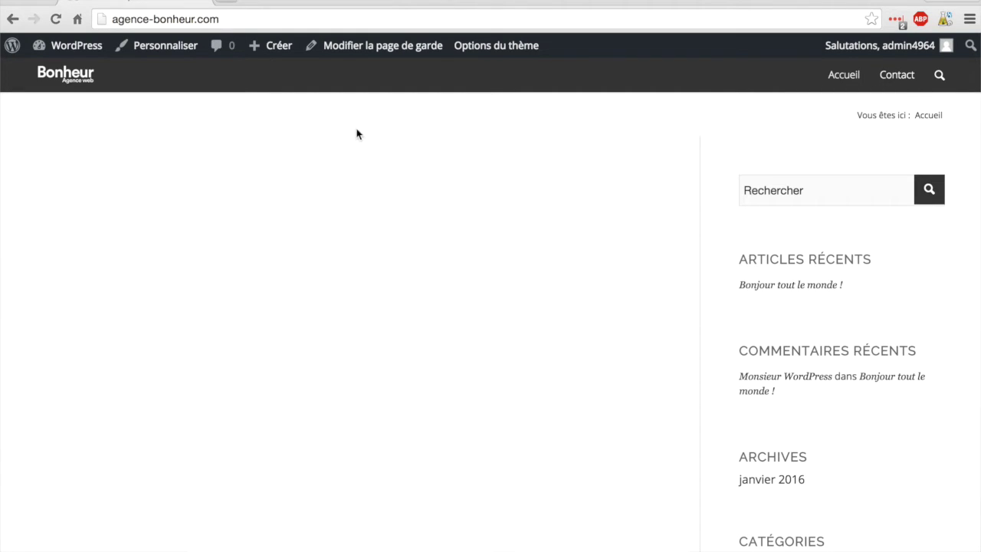
Step: From the dashboard, open Enfold's Style général settings and scroll to the Logo Area
click(75, 47)
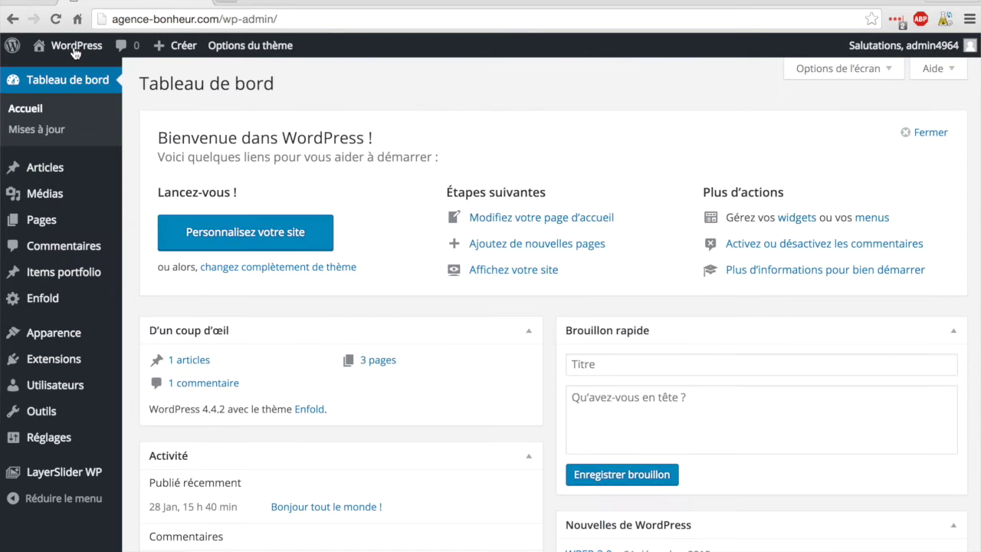
click(42, 300)
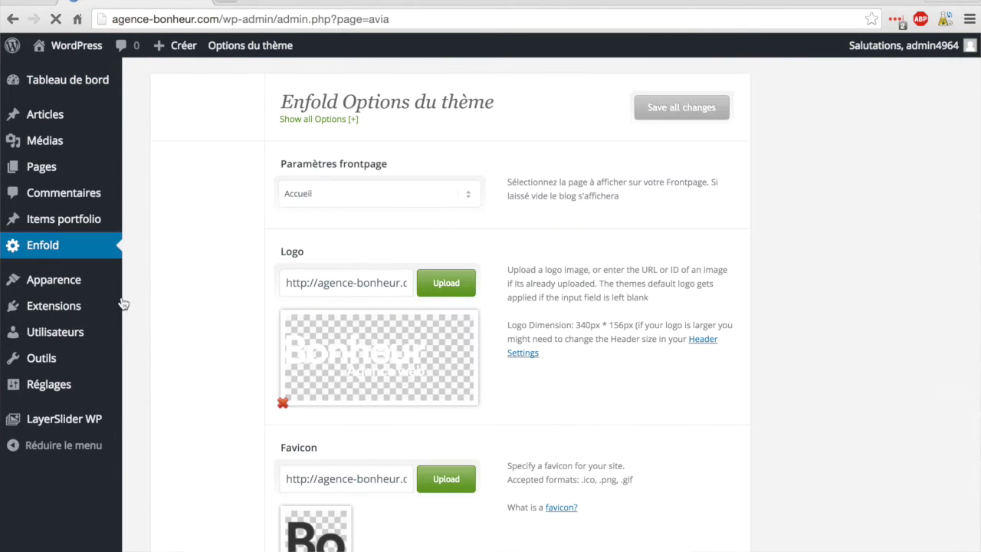
click(197, 221)
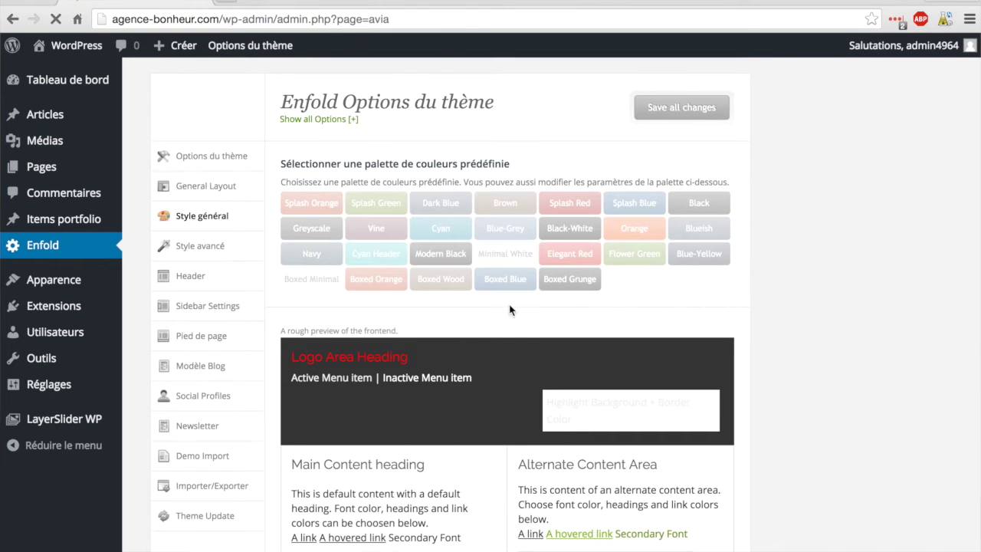
scroll(509, 309, down, 10)
scroll(510, 309, down, 3)
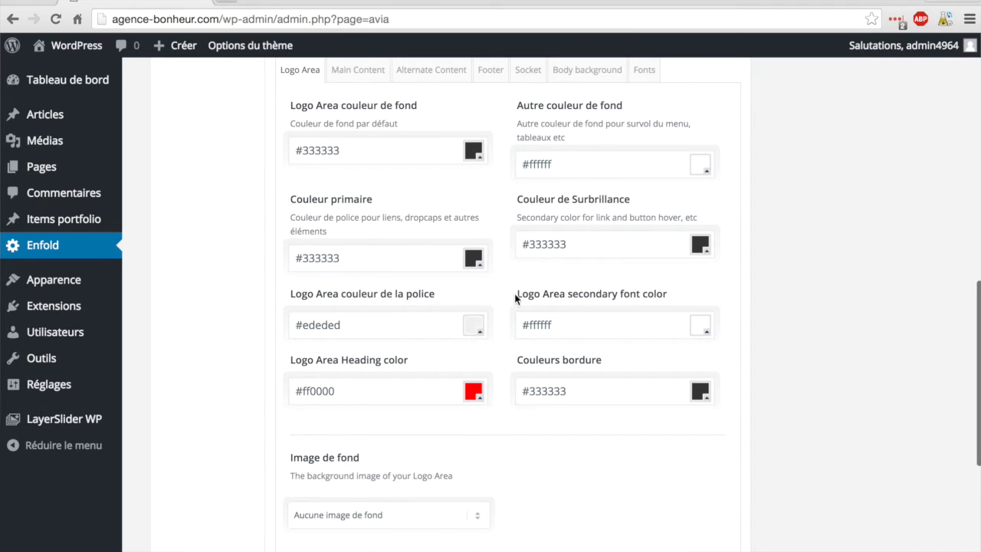
Step: Set the Logo Area secondary font colour to blue #0004ff
click(702, 329)
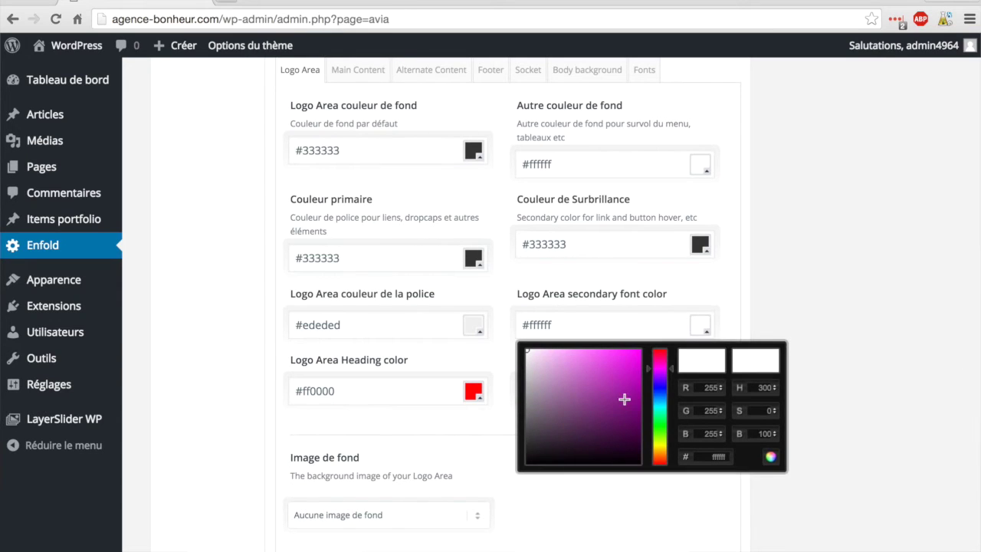
mouse_move(648, 367)
mouse_down()
mouse_move(649, 387)
mouse_move(651, 341)
mouse_up()
click(630, 356)
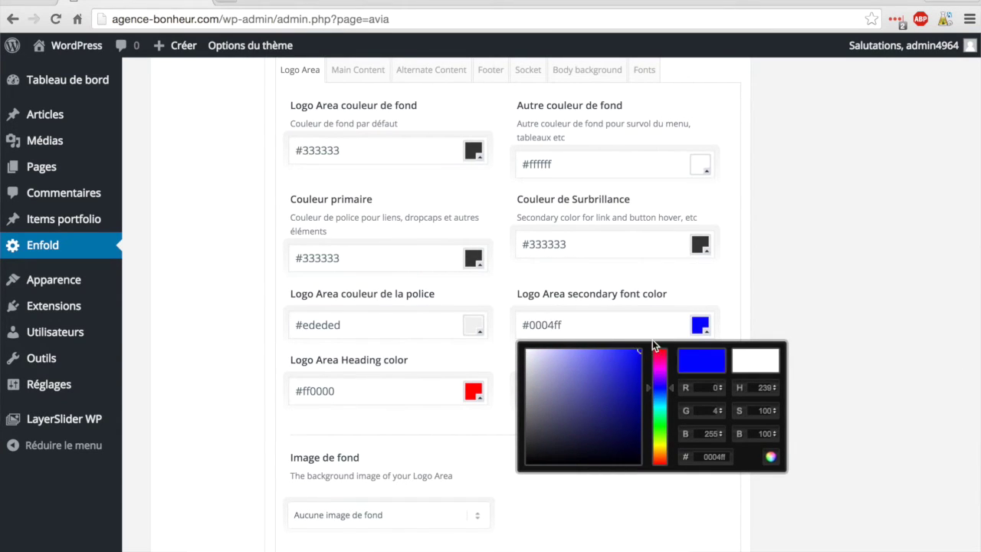
click(771, 299)
Step: Save all theme option changes
scroll(771, 298, down, 5)
click(681, 457)
scroll(667, 335, up, 4)
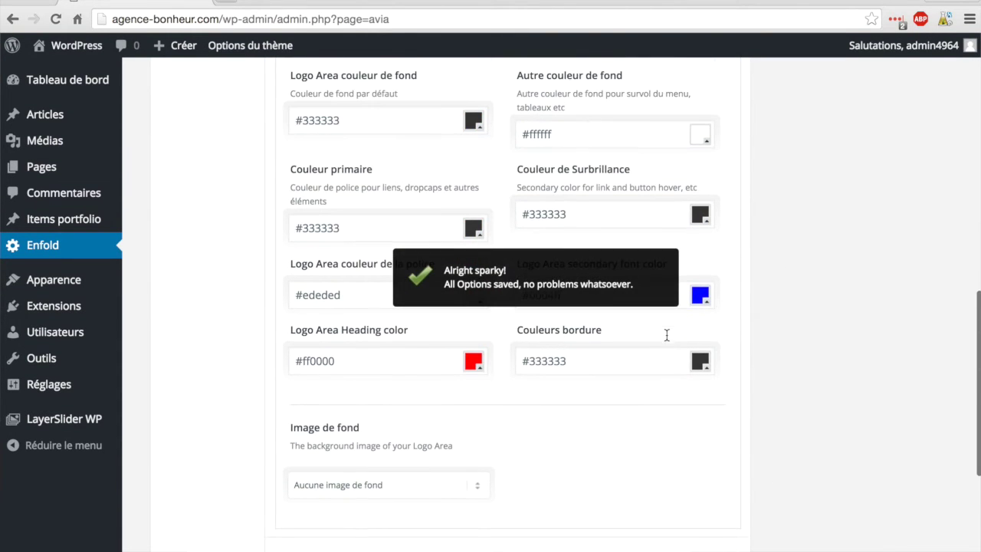
scroll(178, 92, up, 10)
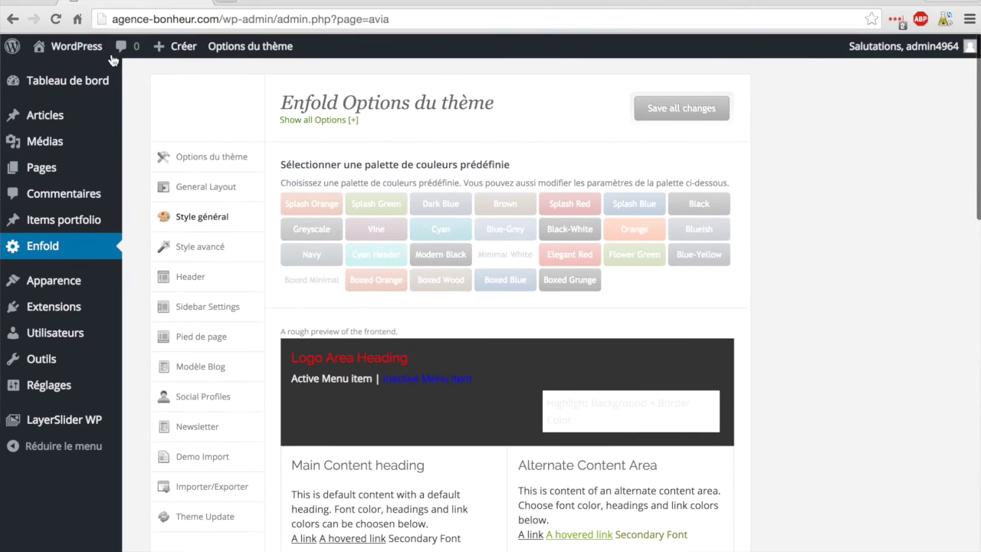
Step: Check the blue Accueil link on the live Contact and home pages, then return to the dashboard
click(70, 48)
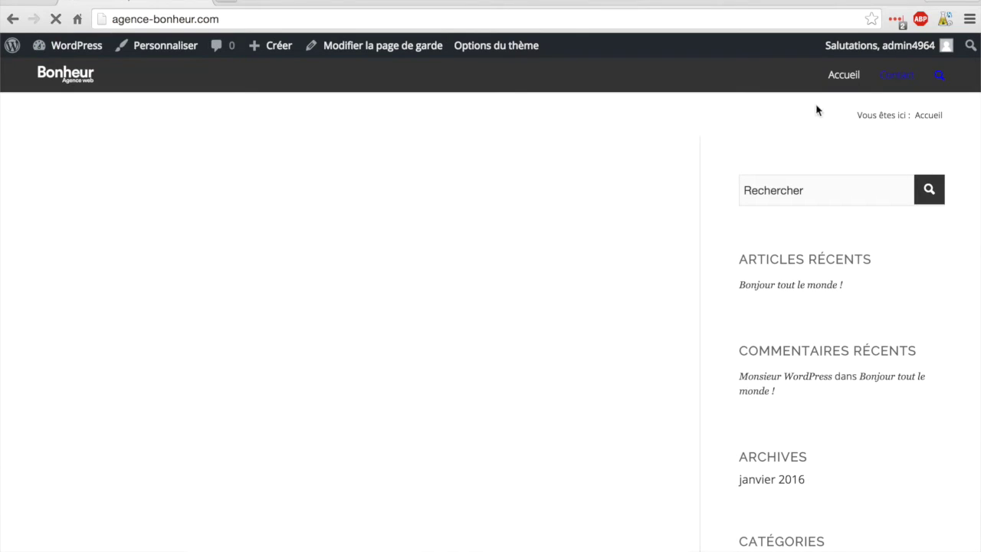
click(897, 77)
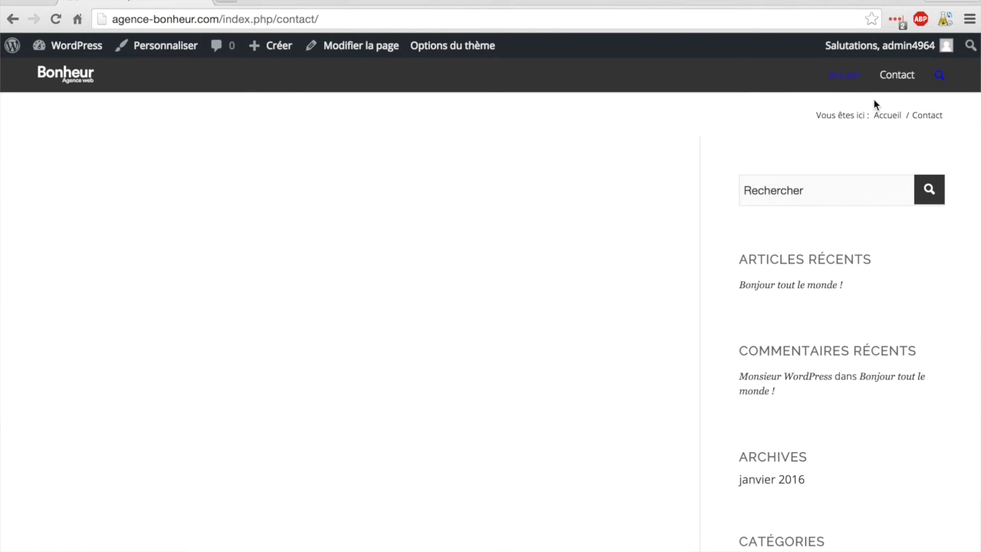
click(834, 95)
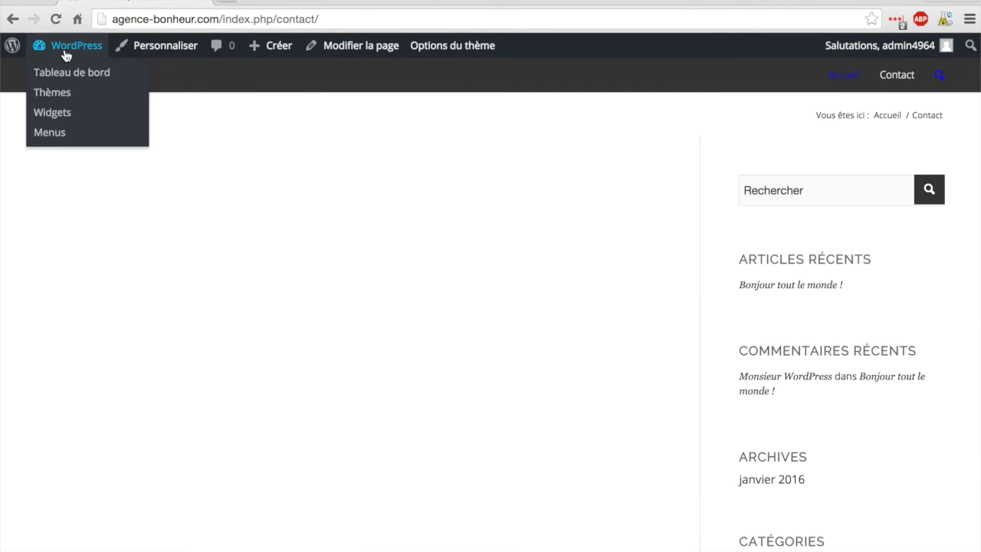
click(65, 47)
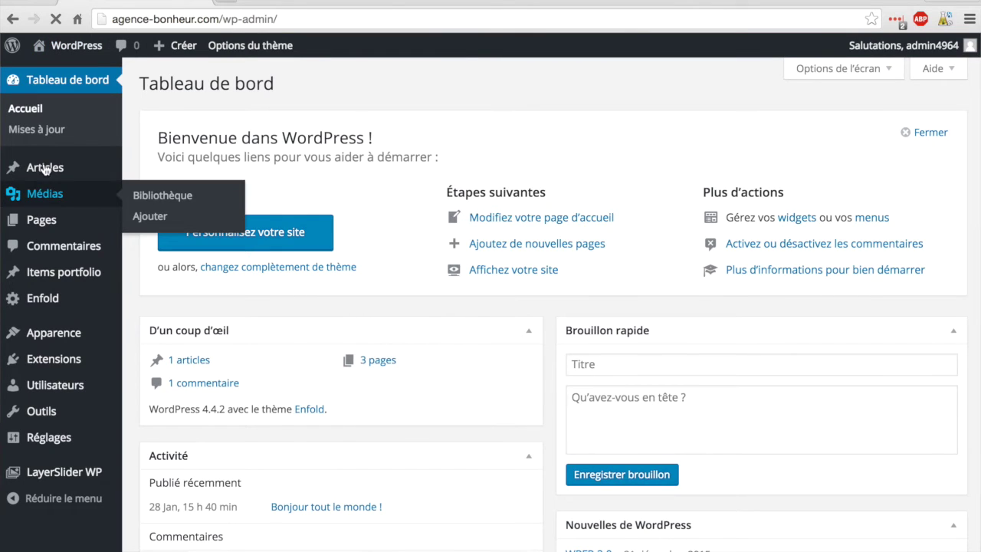
Step: Open Enfold's Style général settings at the Logo Area colours
click(44, 302)
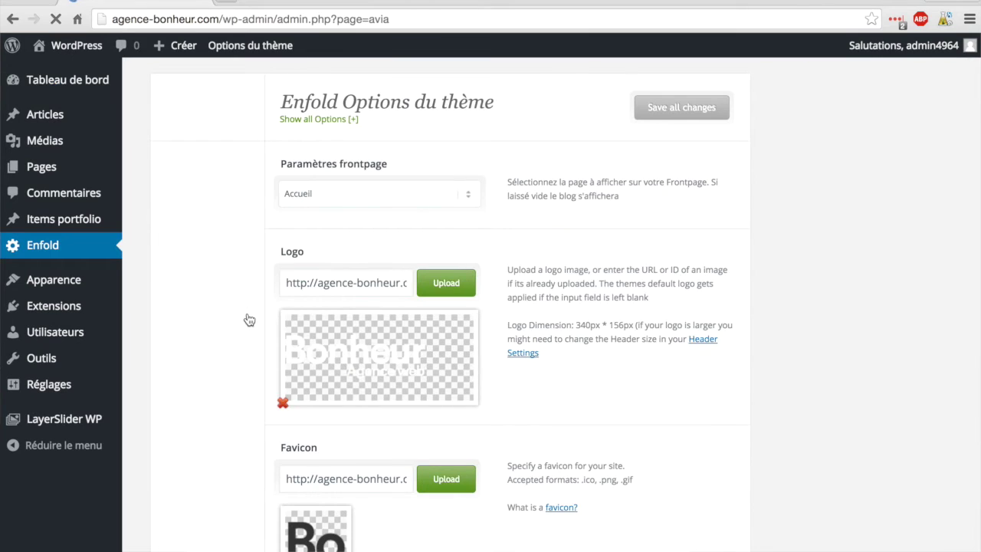
click(196, 218)
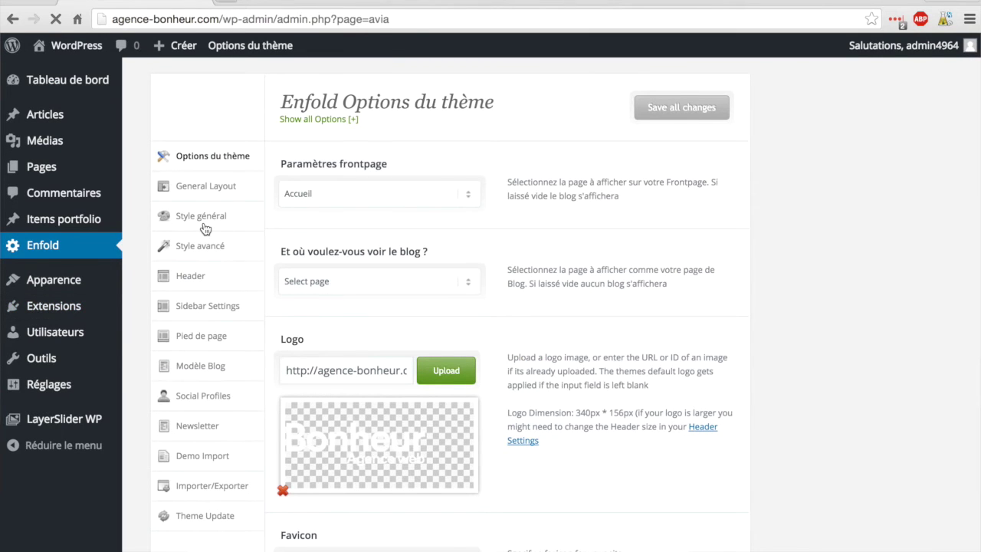
scroll(439, 264, down, 9)
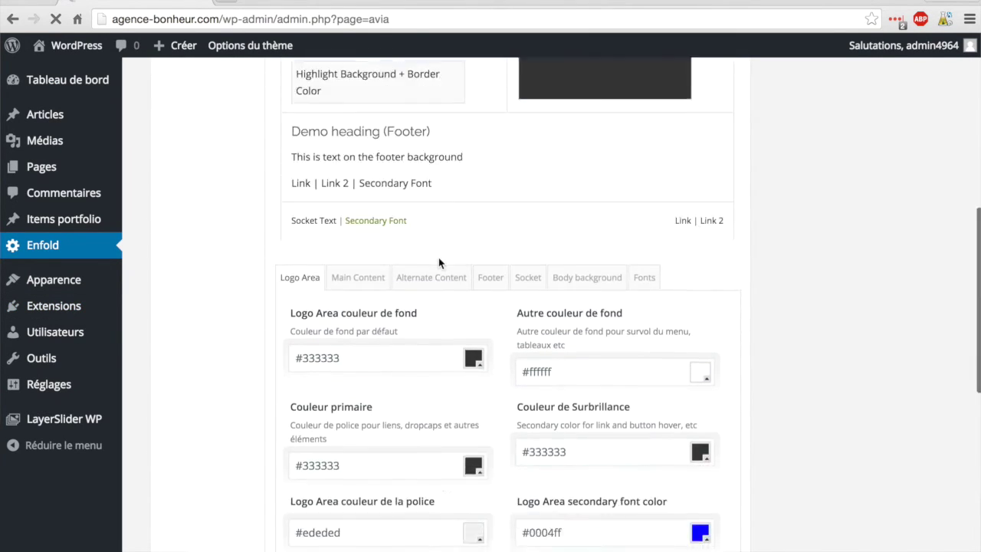
Step: Set the Logo Area secondary font colour to white #ffffff and save
drag(571, 284, 514, 284)
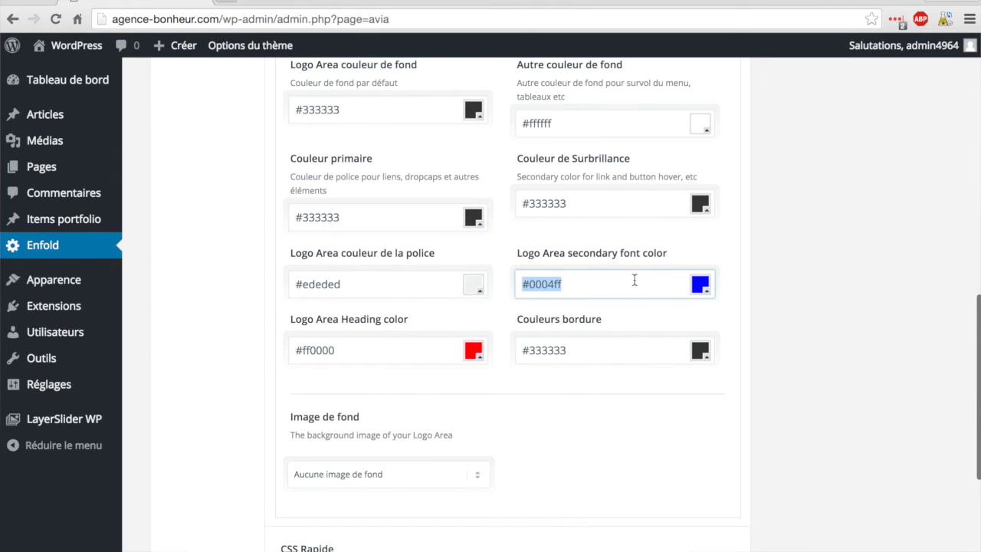
click(702, 285)
drag(569, 324, 478, 271)
click(784, 245)
scroll(784, 245, down, 3)
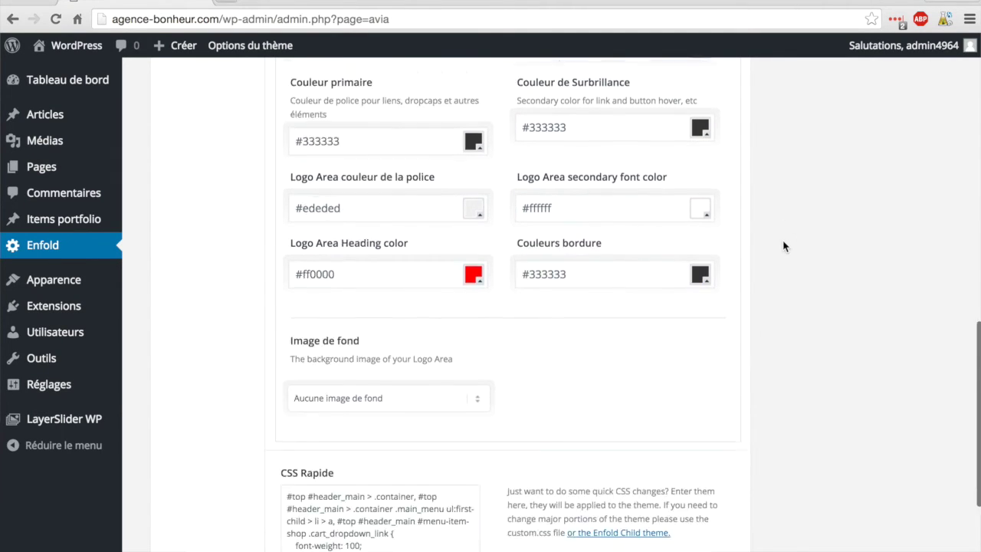
click(675, 457)
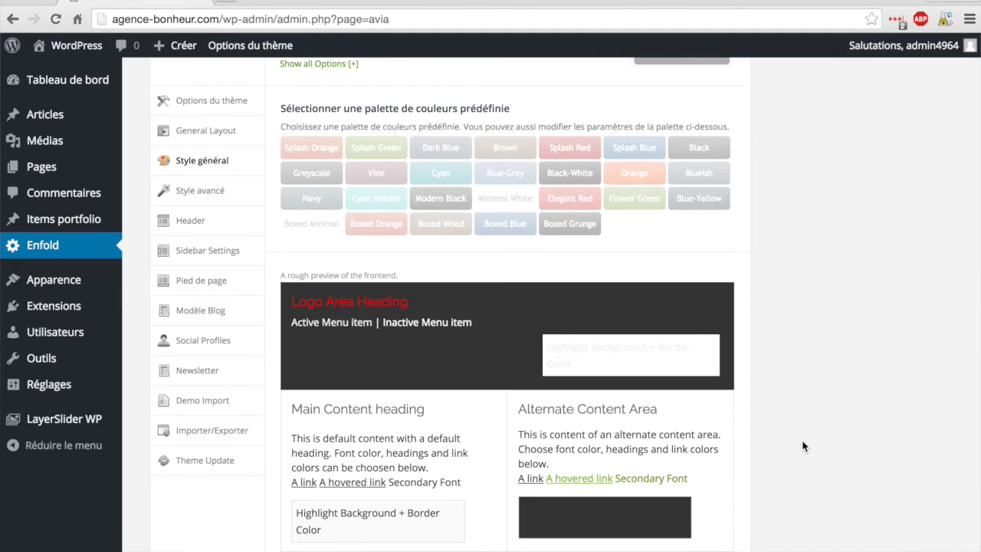
Step: Return to the dashboard and open Enfold's Header settings
scroll(802, 446, up, 2)
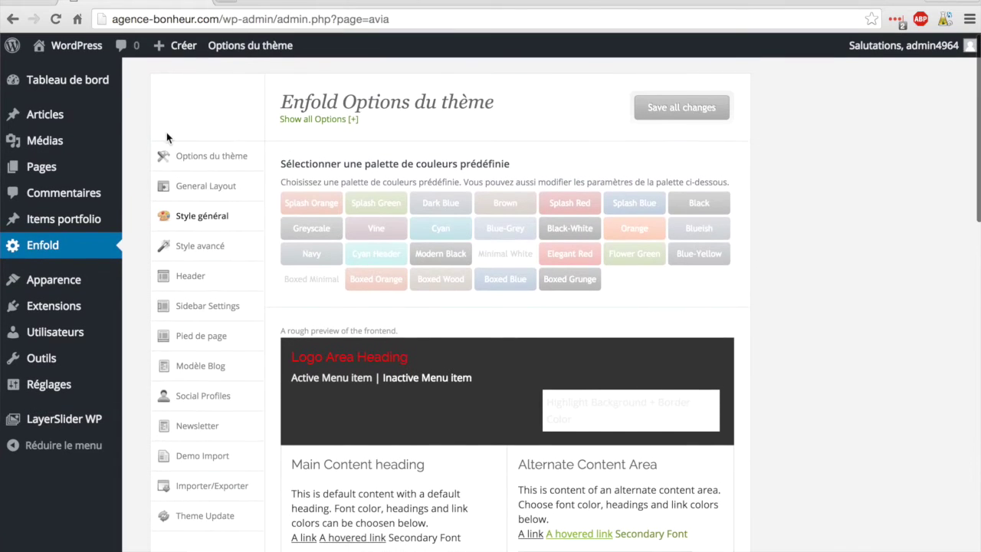
click(68, 81)
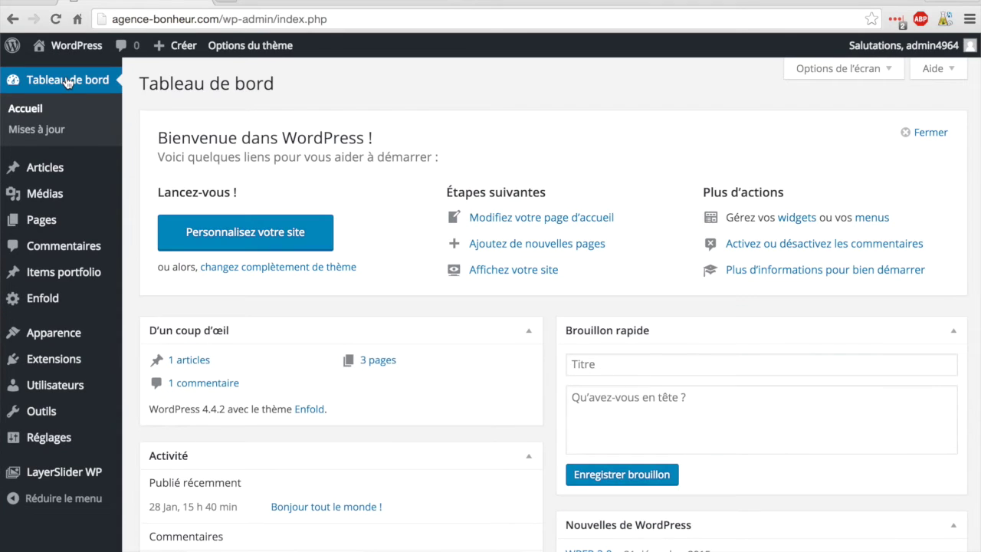
click(47, 302)
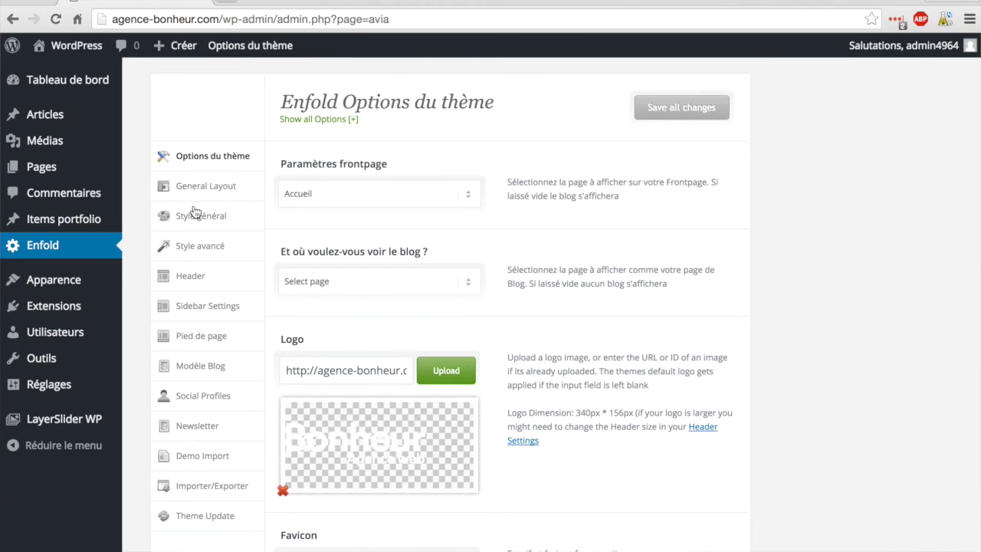
scroll(133, 226, down, 1)
scroll(137, 230, down, 1)
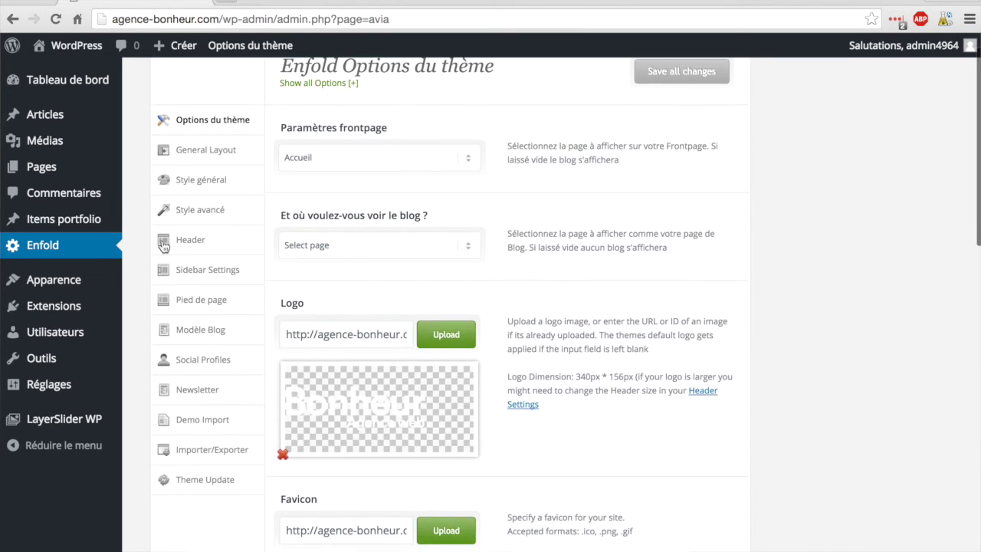
click(198, 244)
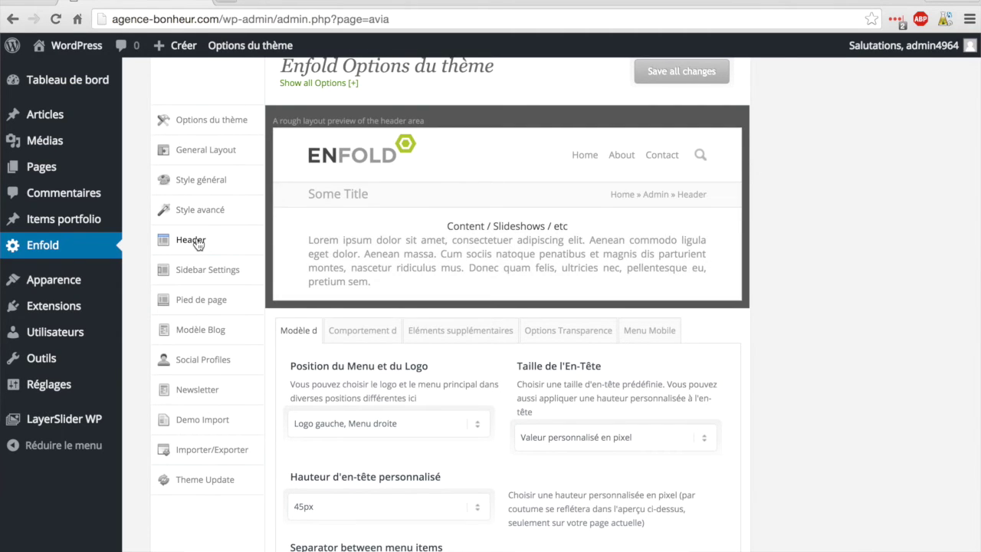
Step: Set Position du Menu et du Logo to 'Logo centré, Menu en-dessous', save, and view the site
scroll(884, 319, down, 5)
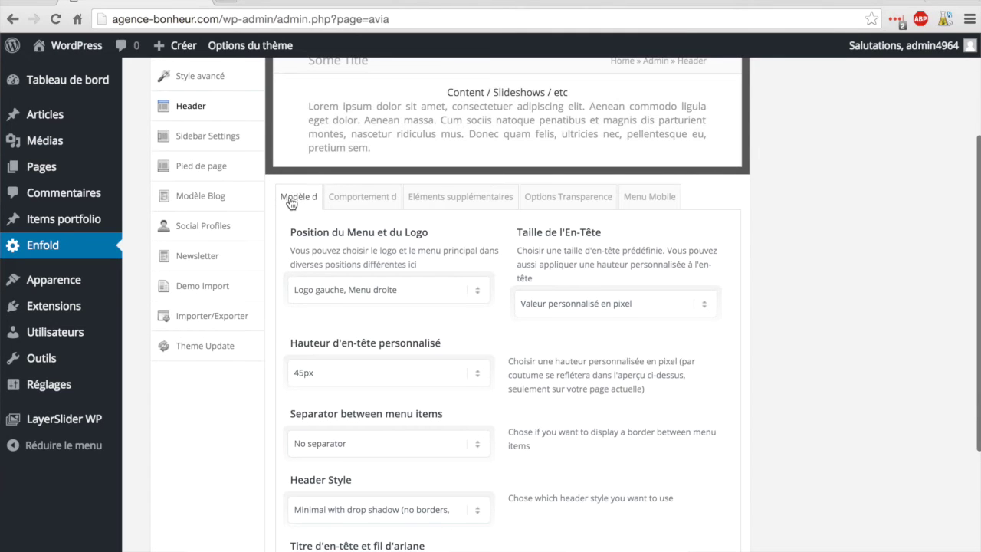
scroll(271, 251, down, 2)
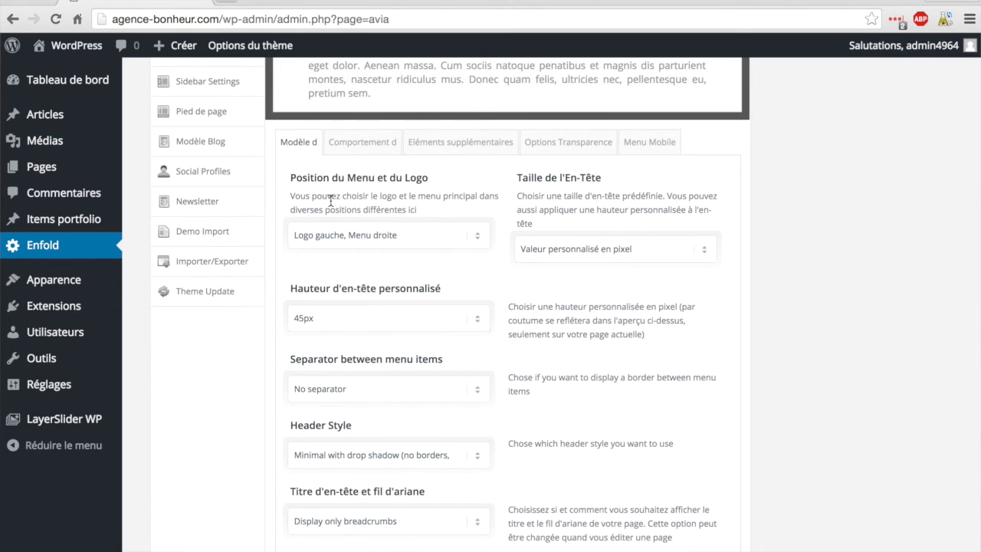
click(477, 236)
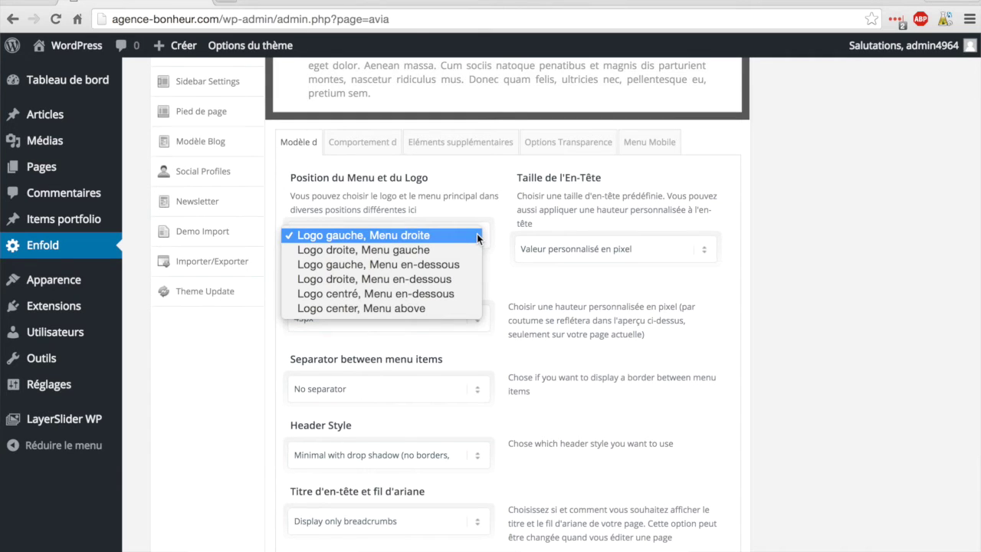
click(390, 295)
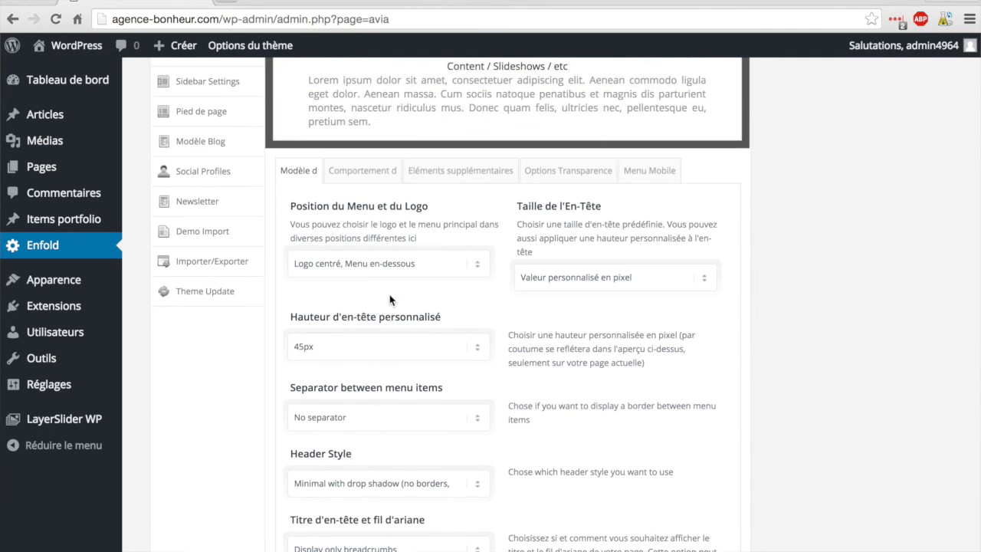
scroll(830, 372, down, 4)
click(681, 470)
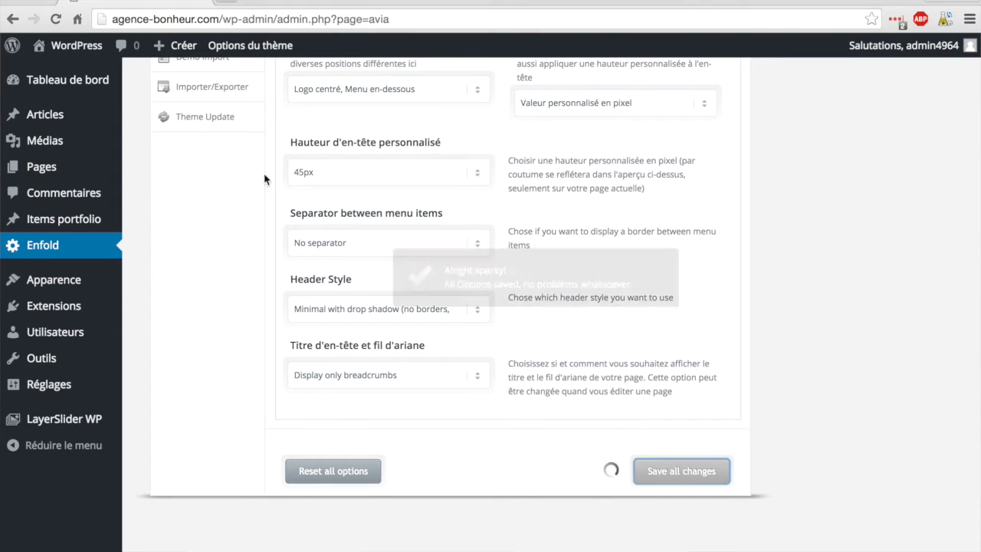
click(63, 48)
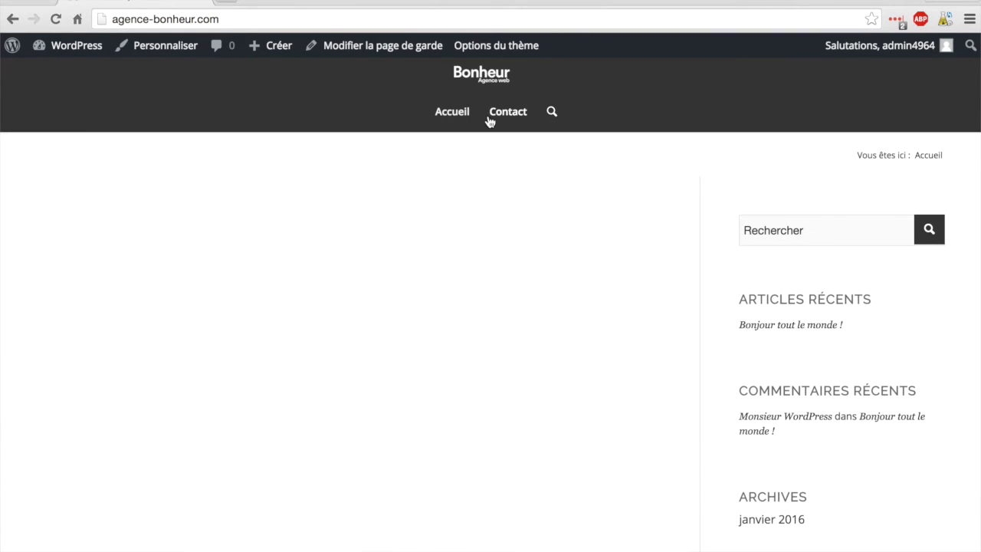
Step: Leave the live home page with its centred logo and go to the Tableau de bord dashboard
mouse_move(80, 57)
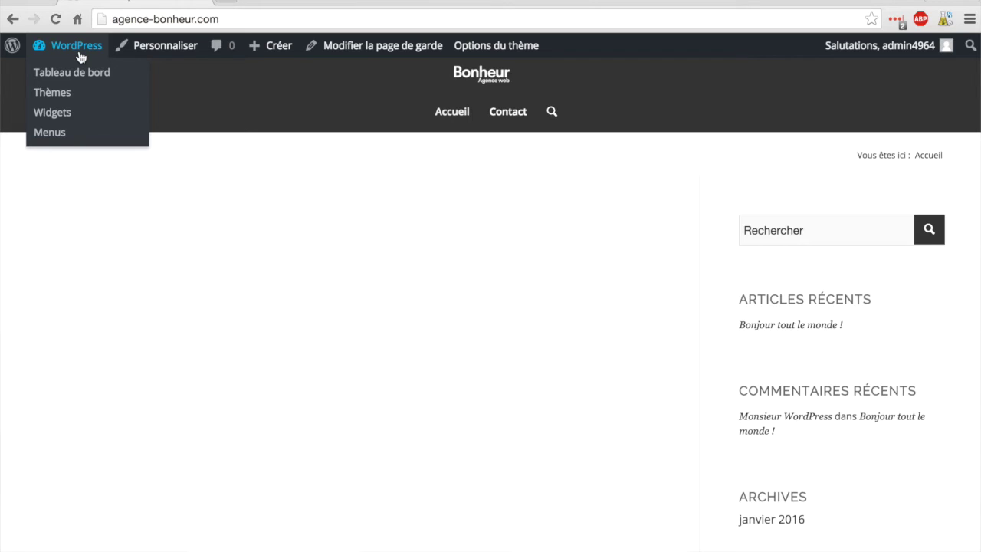
click(77, 75)
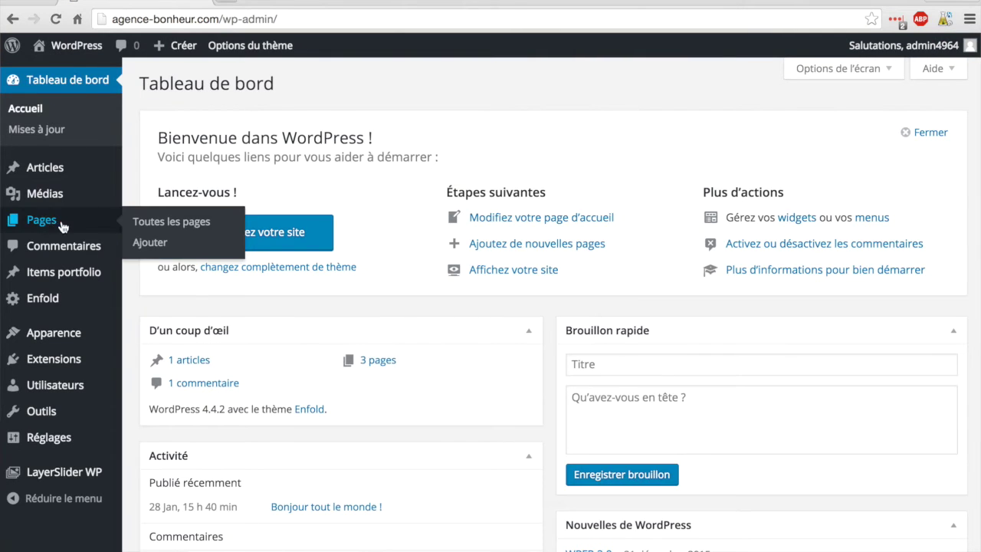
Step: In Enfold's header settings, place the logo on the left with the menu on the right
click(40, 306)
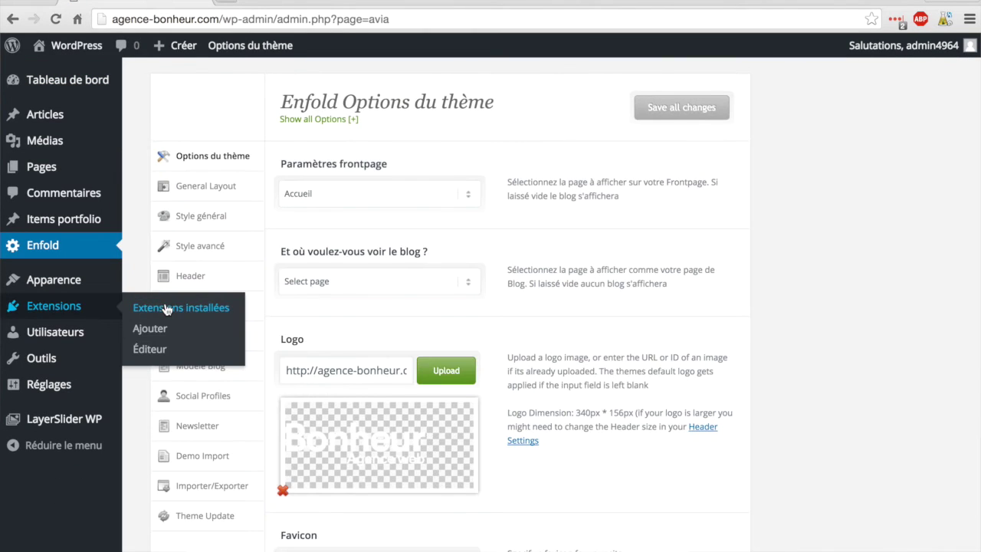
click(190, 278)
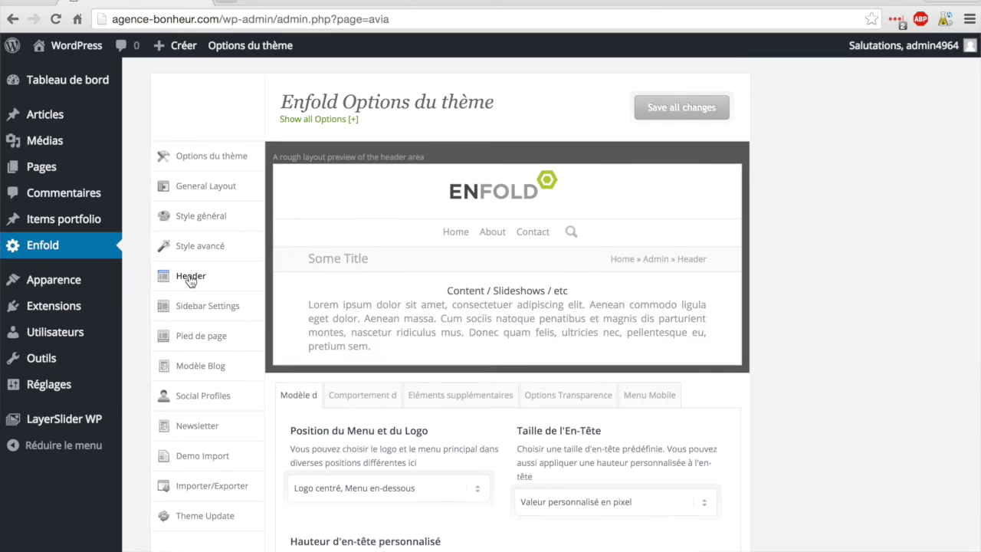
scroll(356, 310, down, 1)
scroll(356, 311, down, 3)
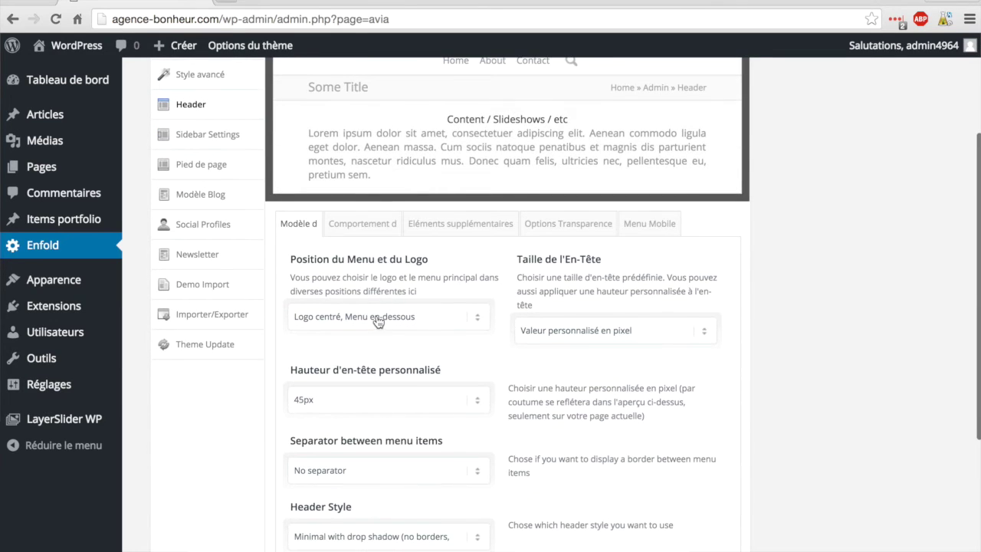
click(376, 315)
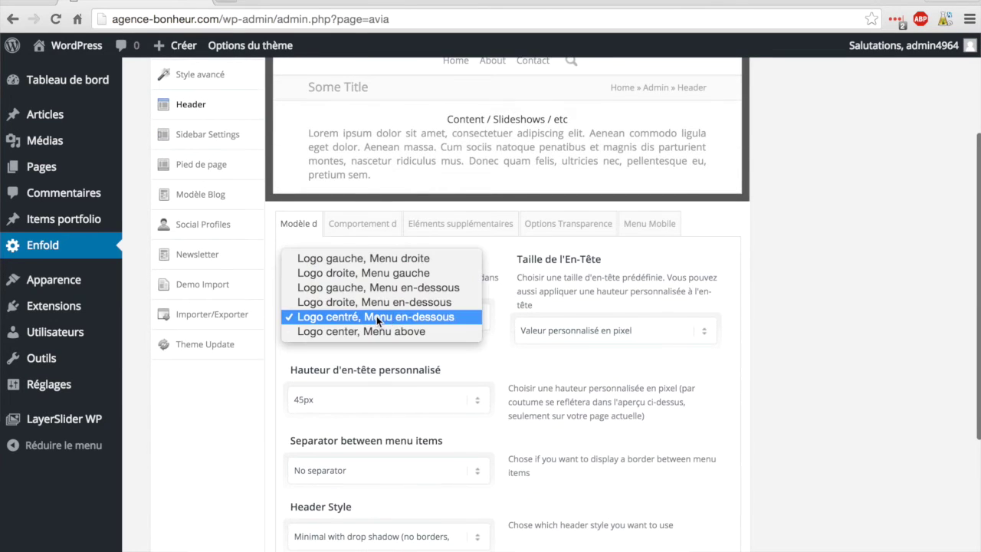
click(373, 260)
Step: Set the header size to large, save all changes, and go to the public homepage
scroll(373, 260, down, 1)
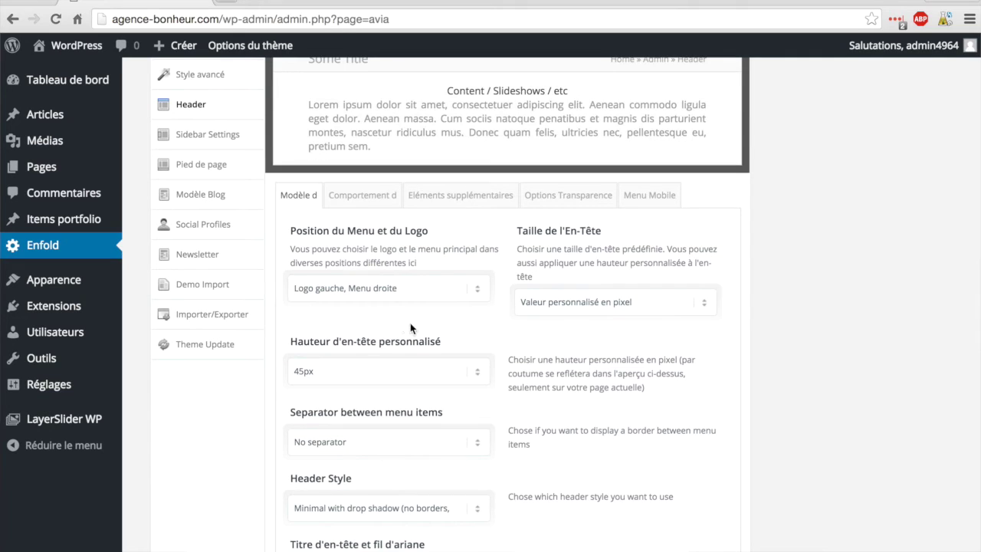
scroll(500, 321, down, 1)
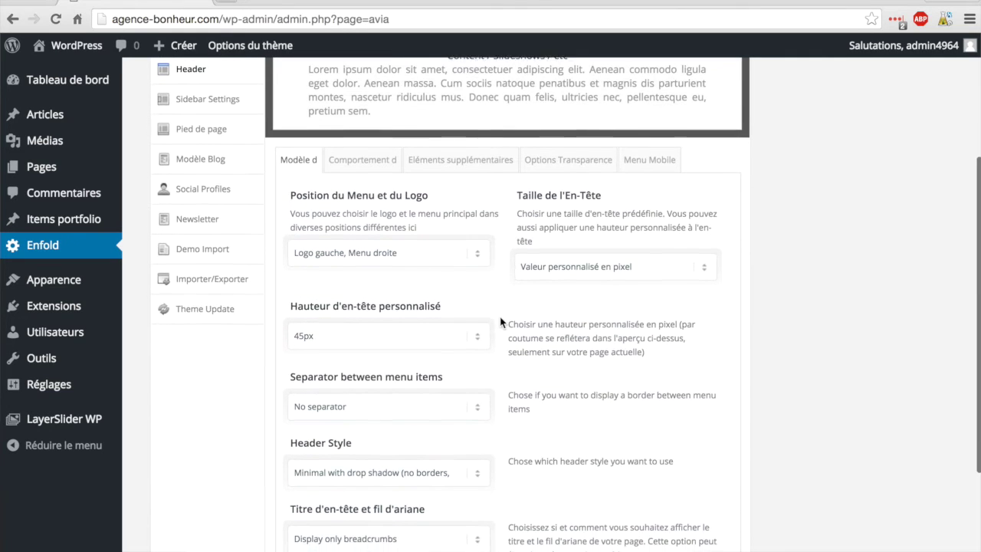
click(580, 256)
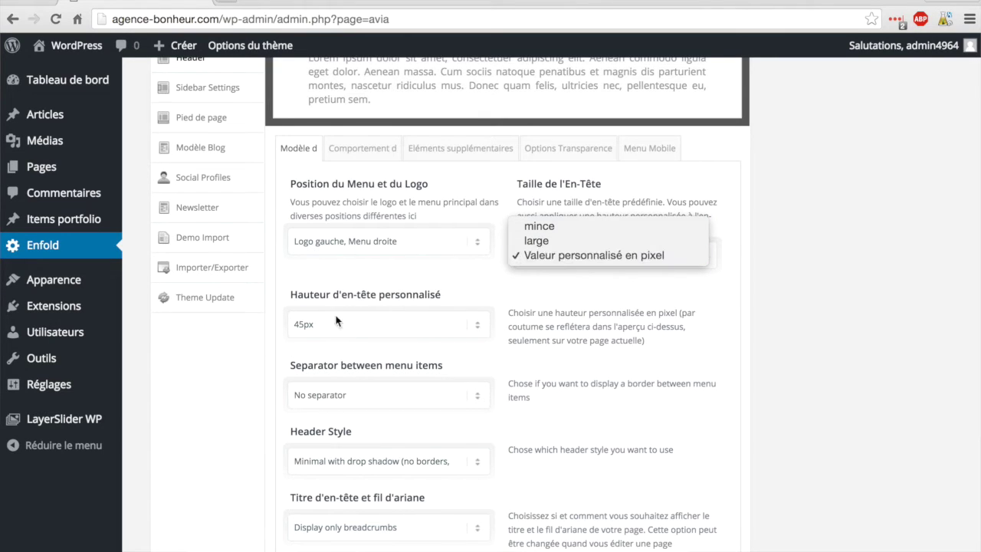
click(556, 242)
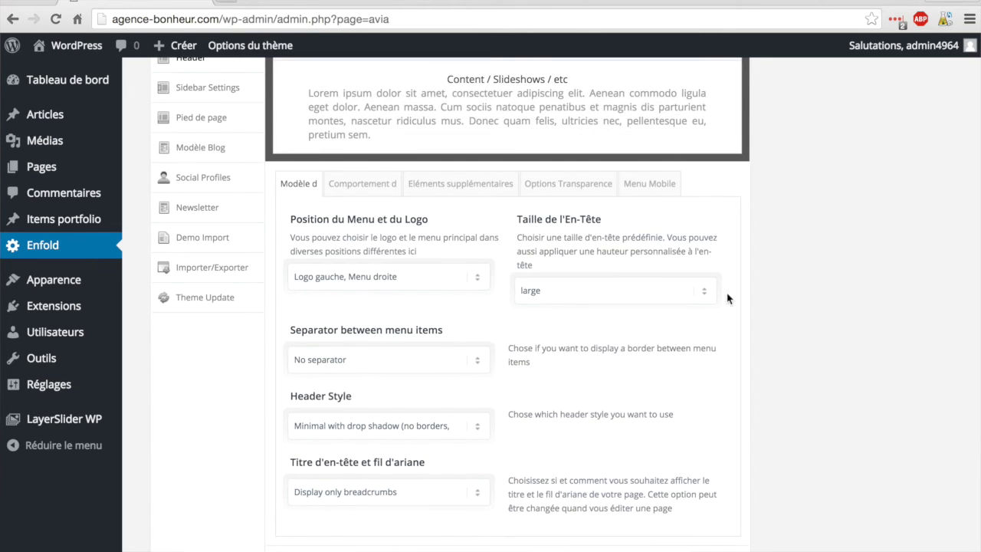
scroll(819, 338, down, 3)
click(684, 473)
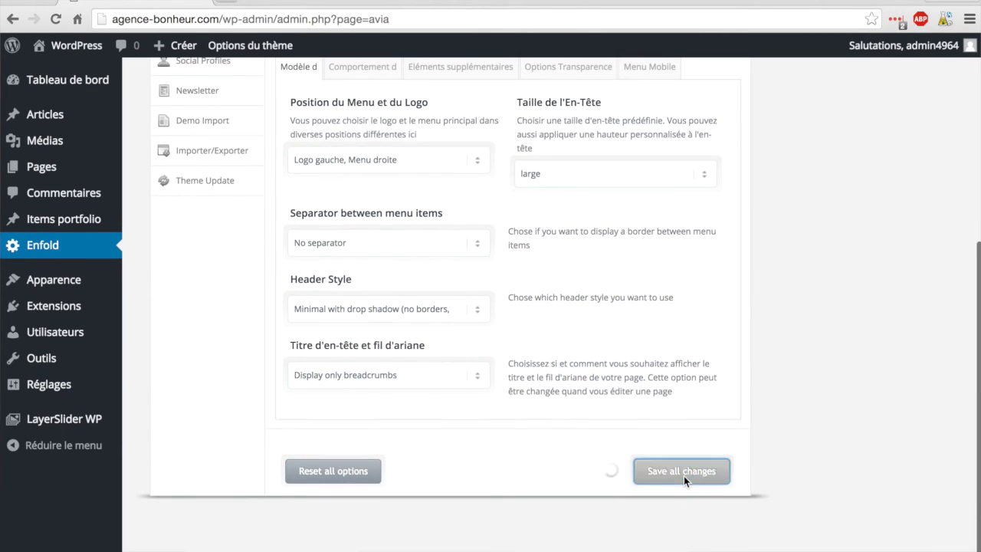
click(69, 51)
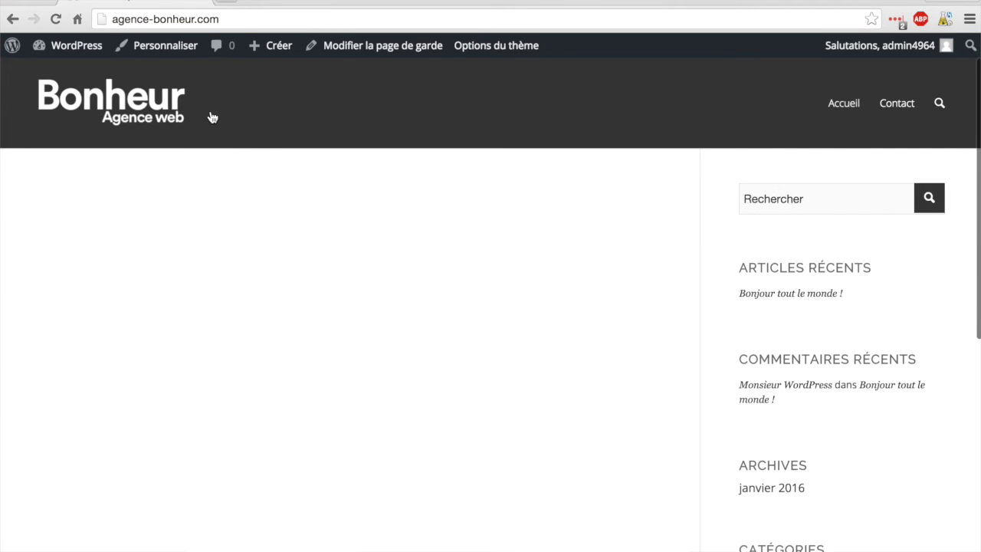
Step: Return from the live homepage to the admin dashboard
click(81, 55)
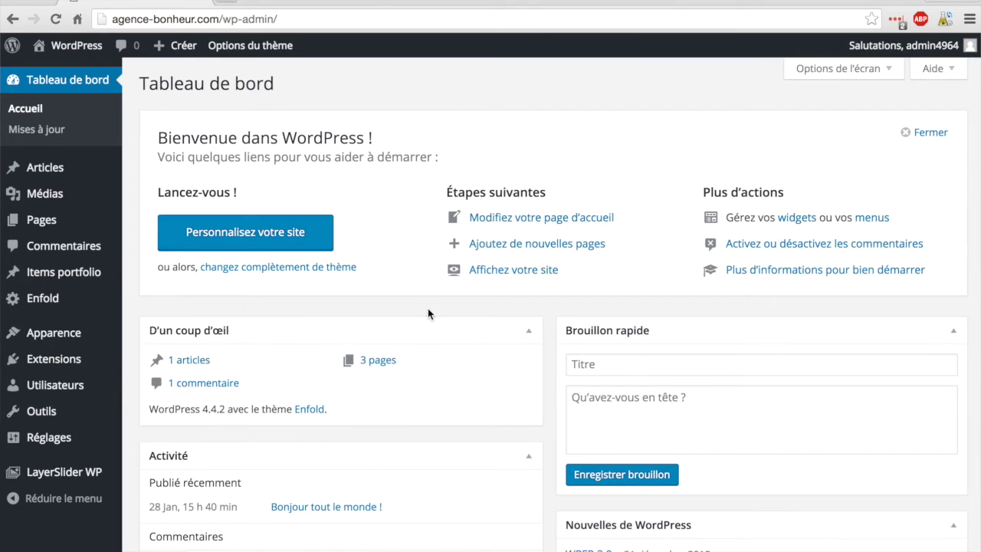
Step: Switch Enfold's header size to a custom pixel height of 45px
click(43, 300)
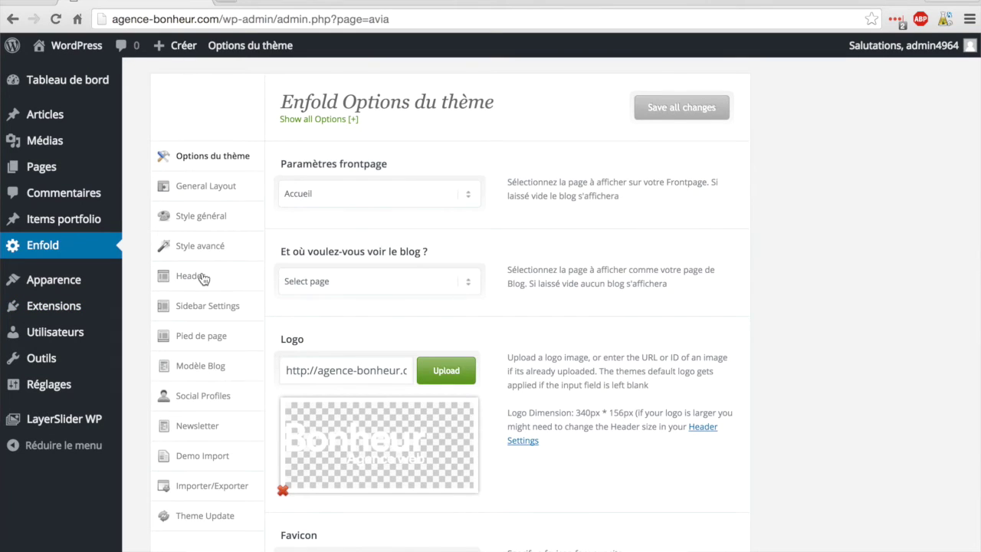
click(202, 276)
scroll(354, 280, down, 5)
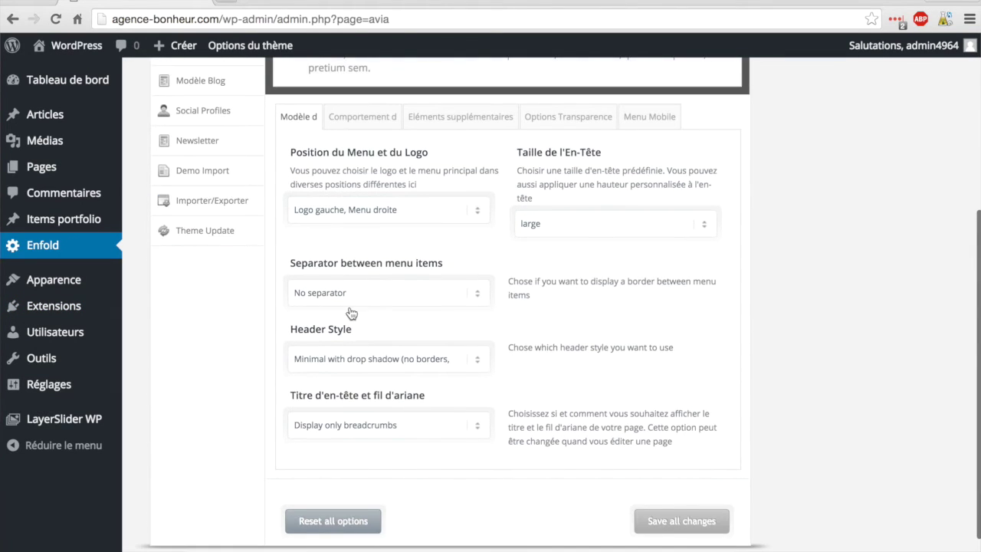
click(564, 226)
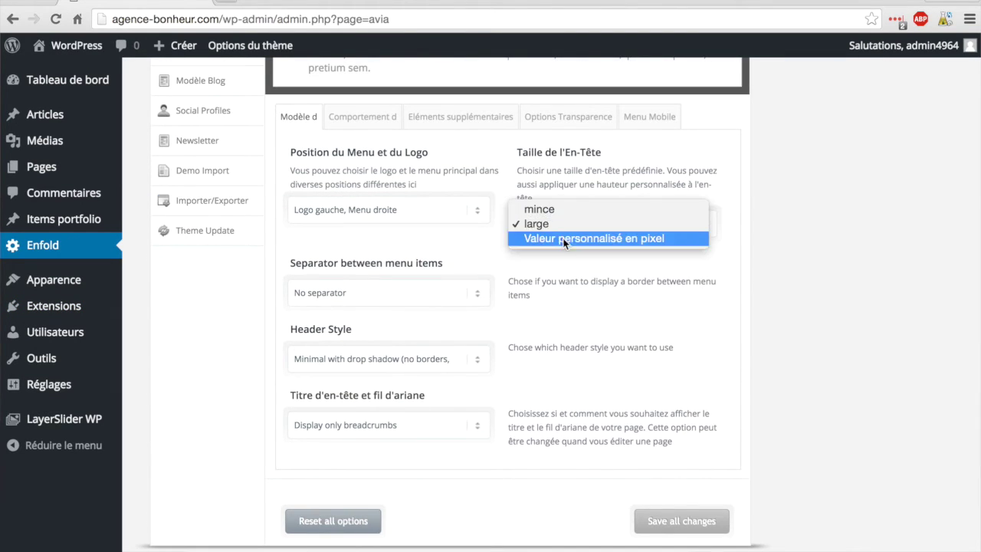
click(564, 240)
Step: Put large separators between menu items and save the header options
scroll(536, 253, down, 1)
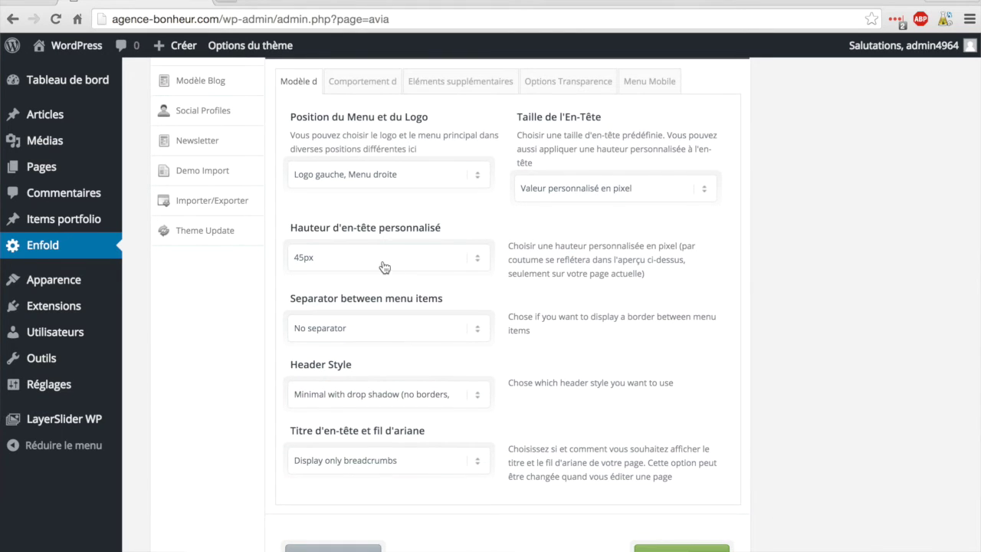
scroll(594, 265, down, 2)
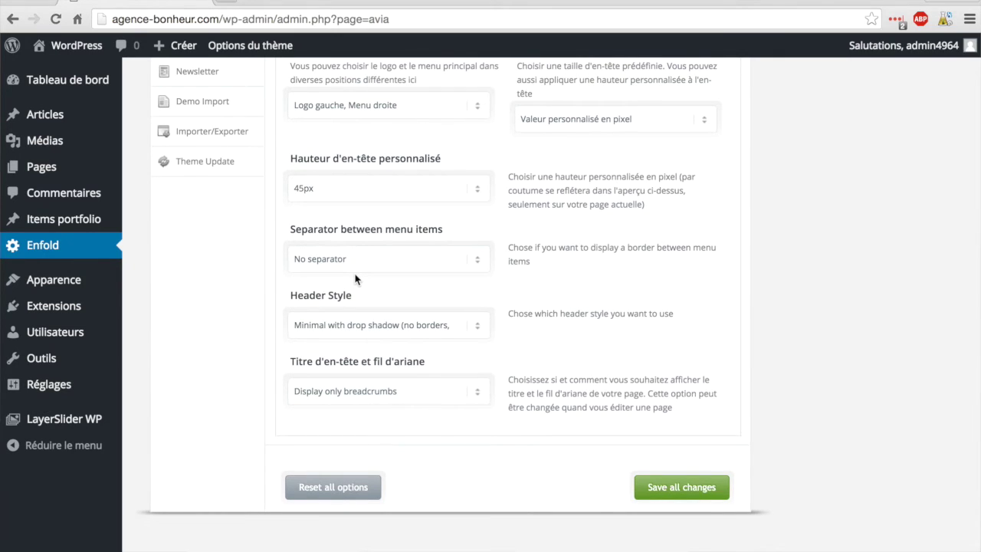
click(433, 259)
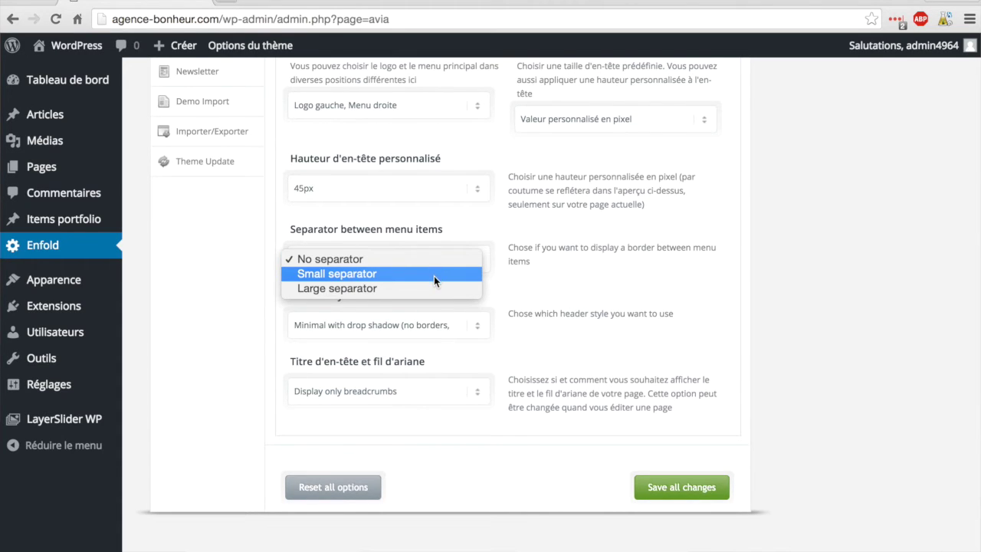
click(434, 289)
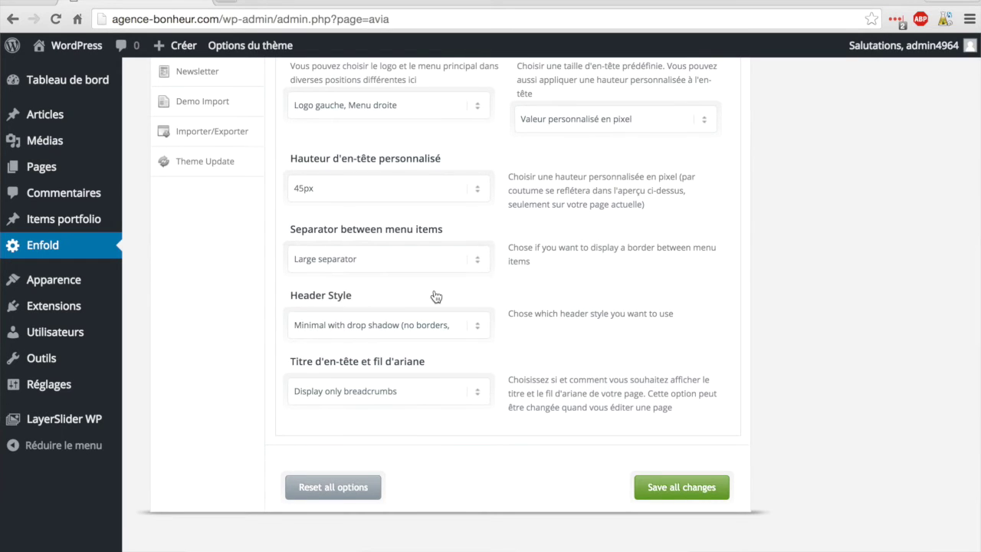
click(662, 483)
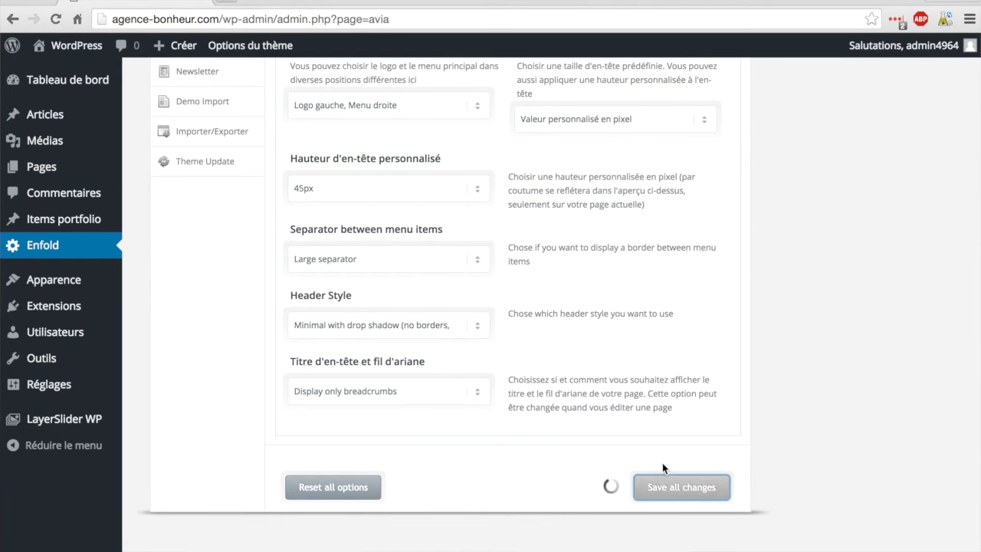
mouse_move(77, 81)
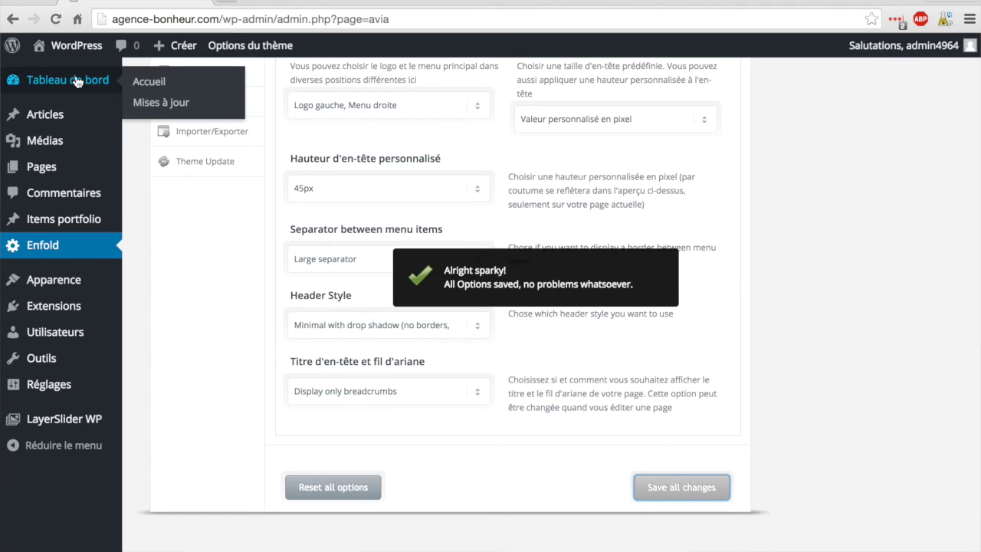
Step: Check the slimmer 45px header on the live homepage, then reopen Enfold's theme options
click(76, 48)
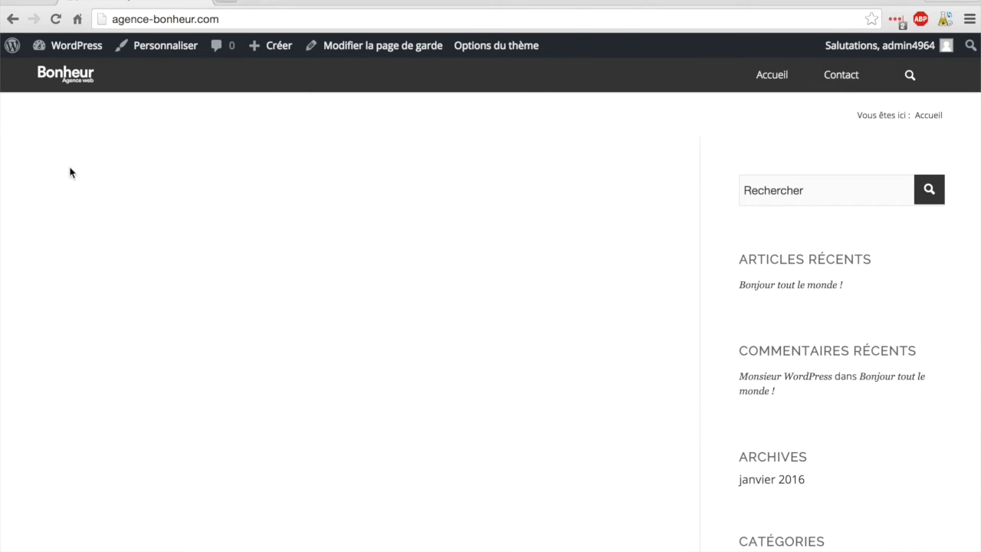
mouse_move(63, 47)
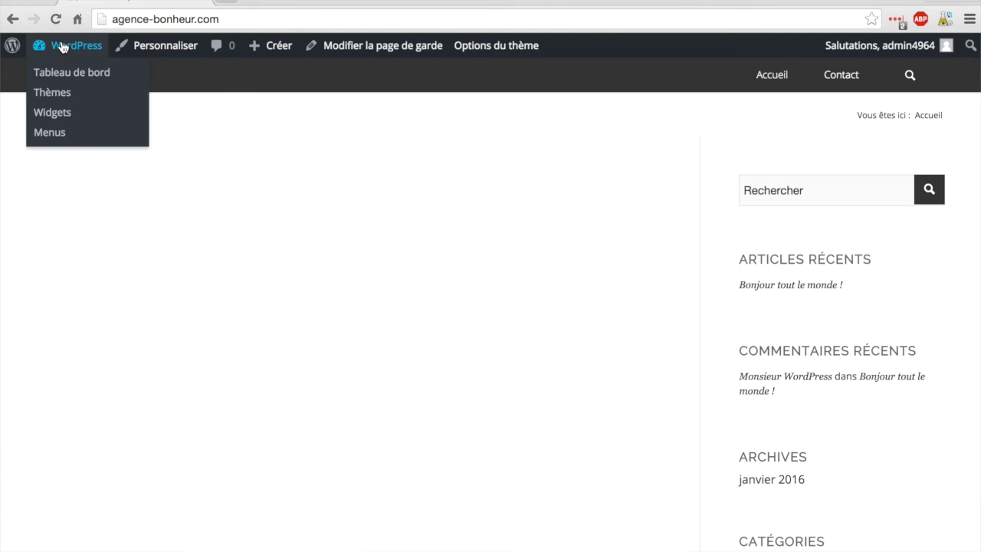
click(63, 48)
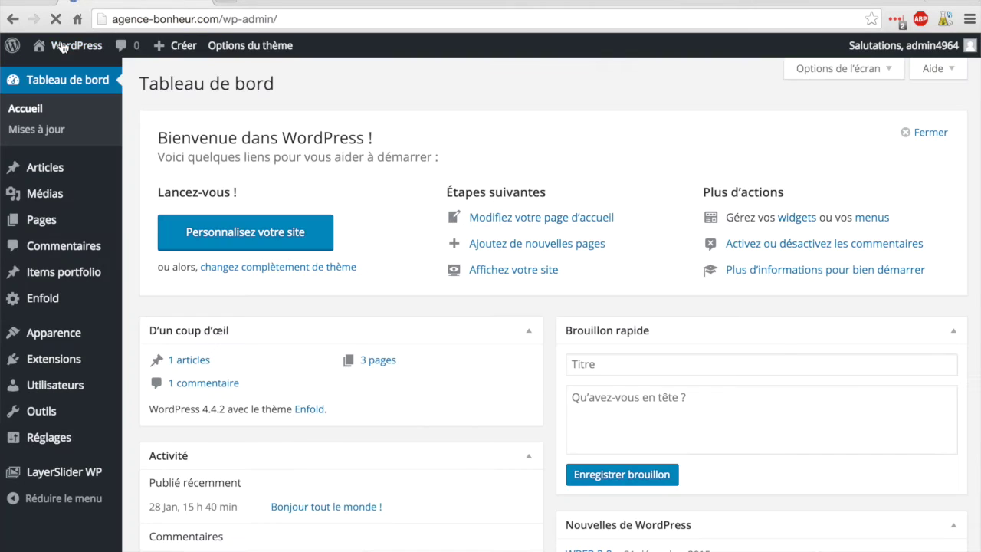
click(47, 304)
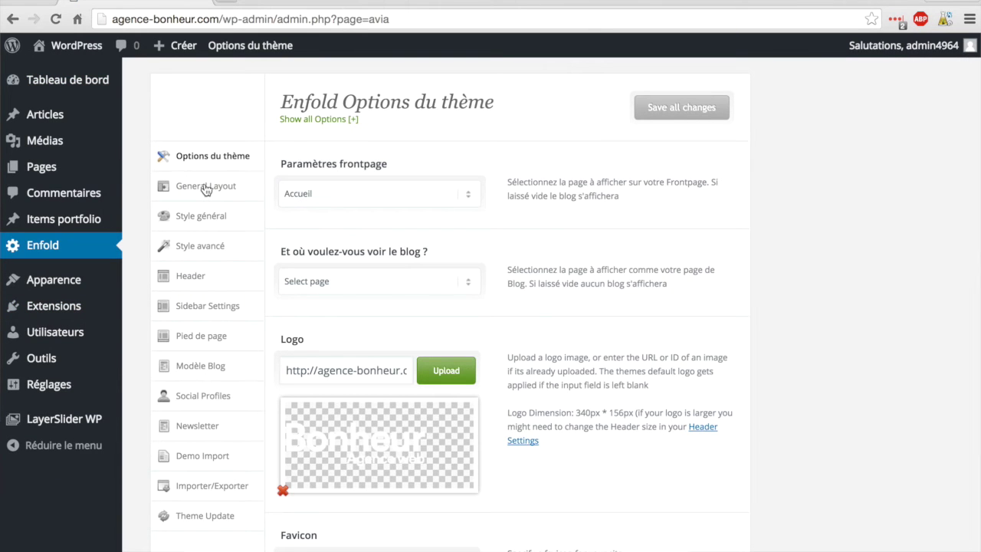
Step: In Style général, change the Logo Area border colour from #333333 to white (#ffffff)
click(202, 217)
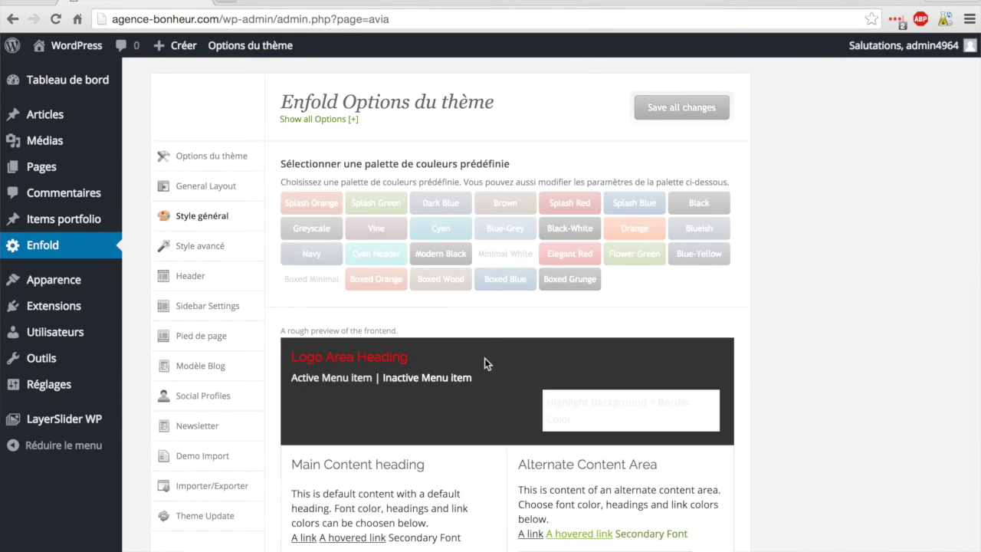
scroll(439, 335, down, 5)
scroll(311, 382, down, 5)
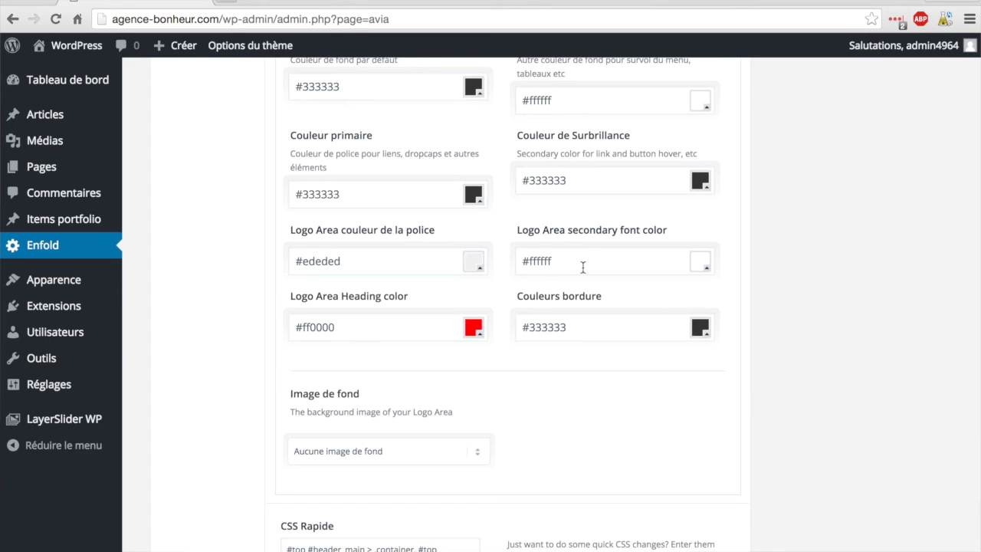
click(698, 329)
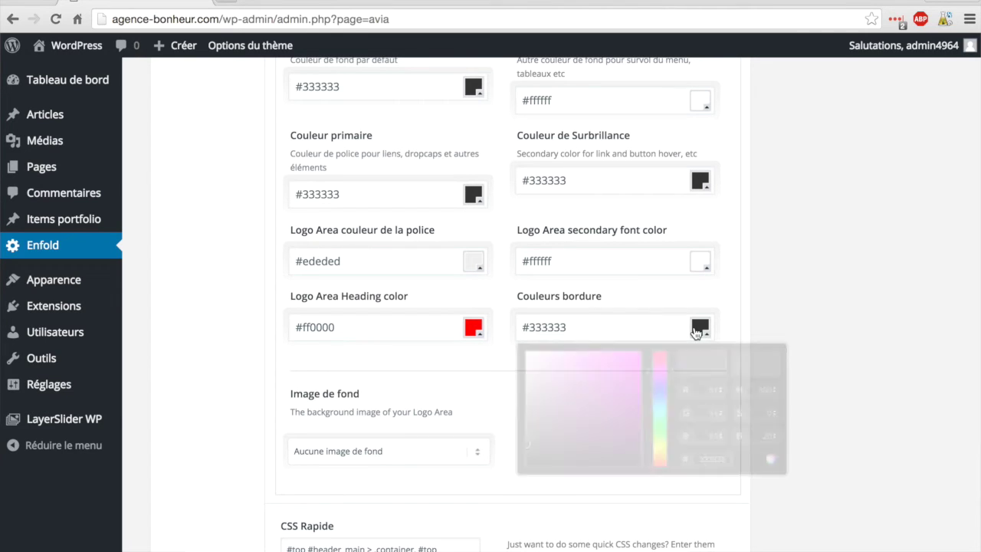
click(568, 398)
drag(568, 398, 509, 340)
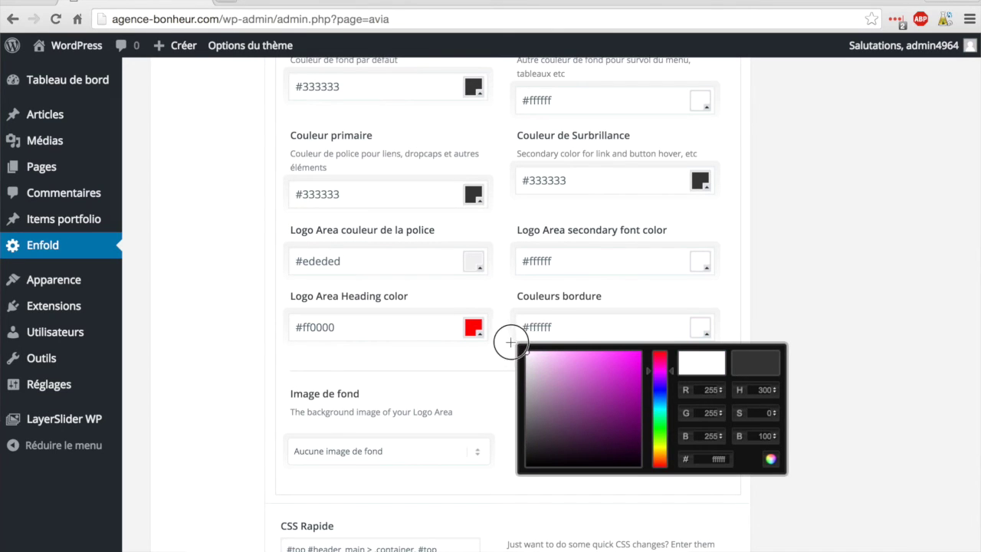
click(733, 298)
Step: Save all changes and view the live site's header
scroll(733, 298, down, 5)
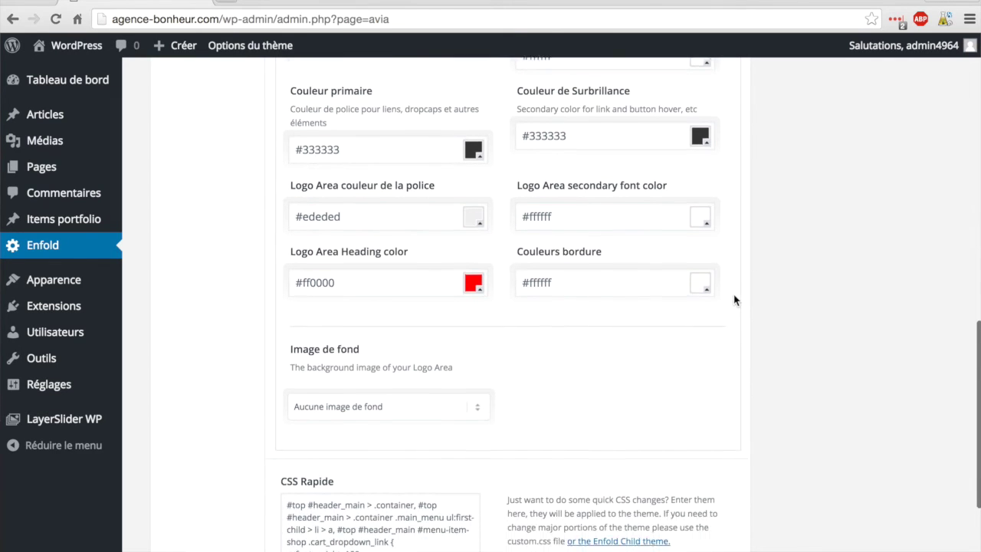
click(695, 472)
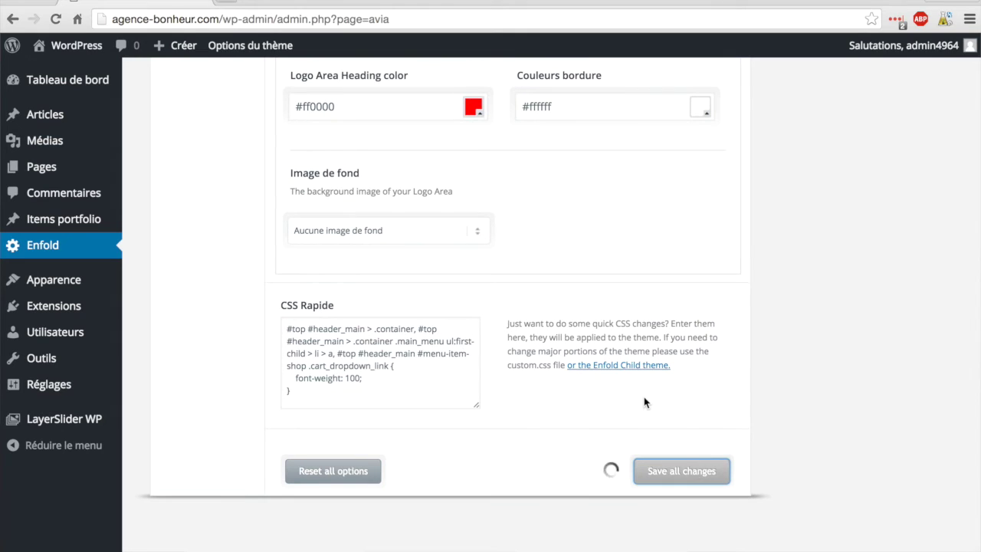
scroll(644, 396, up, 4)
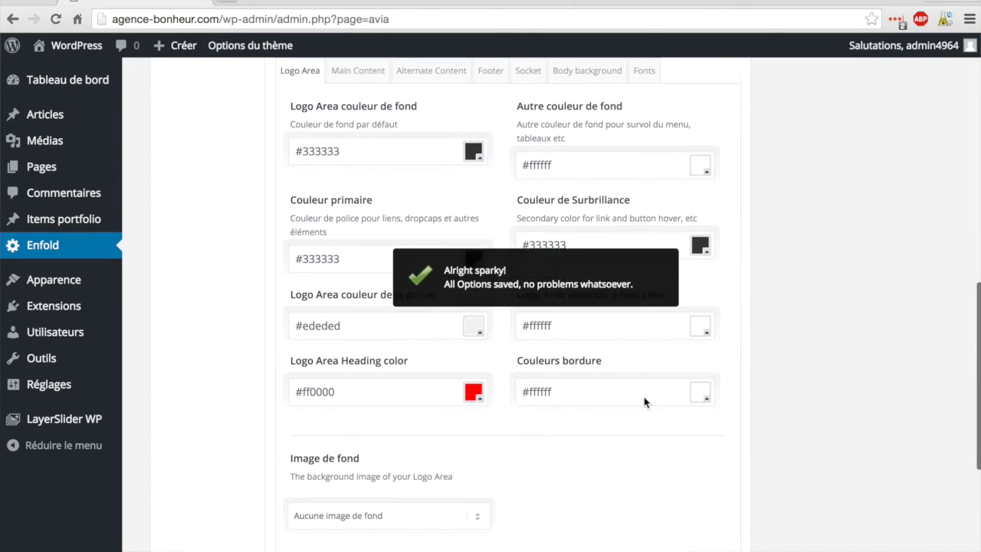
click(55, 52)
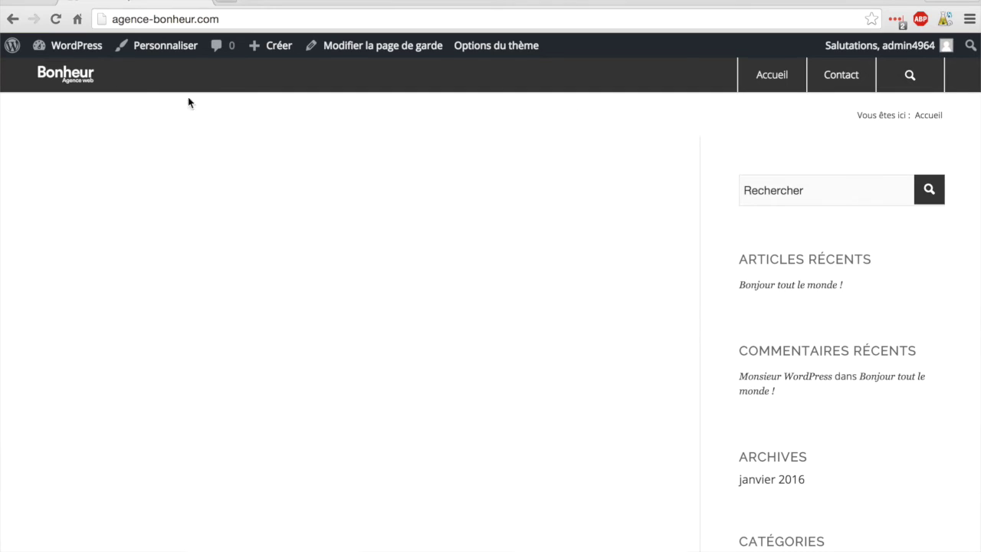
Step: Go back to the dashboard and reopen Enfold's theme options
click(68, 50)
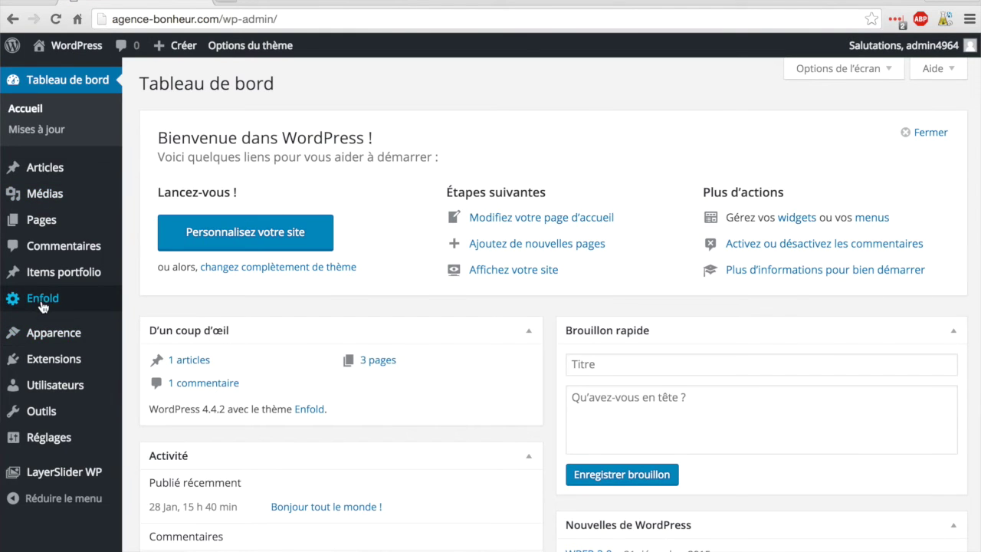
click(43, 304)
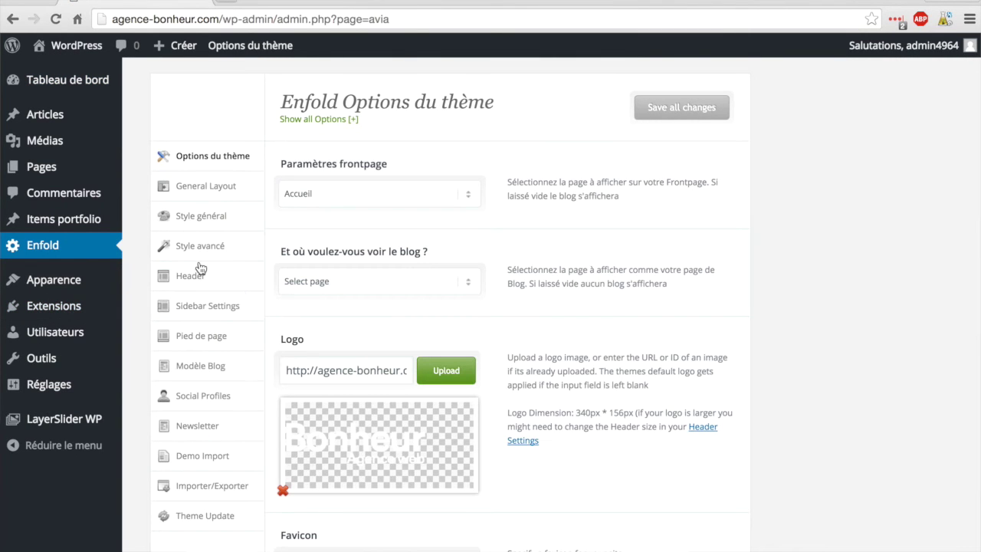
Step: Set menu separators to none and Header Style to Default with borders, save, and view the site
click(199, 281)
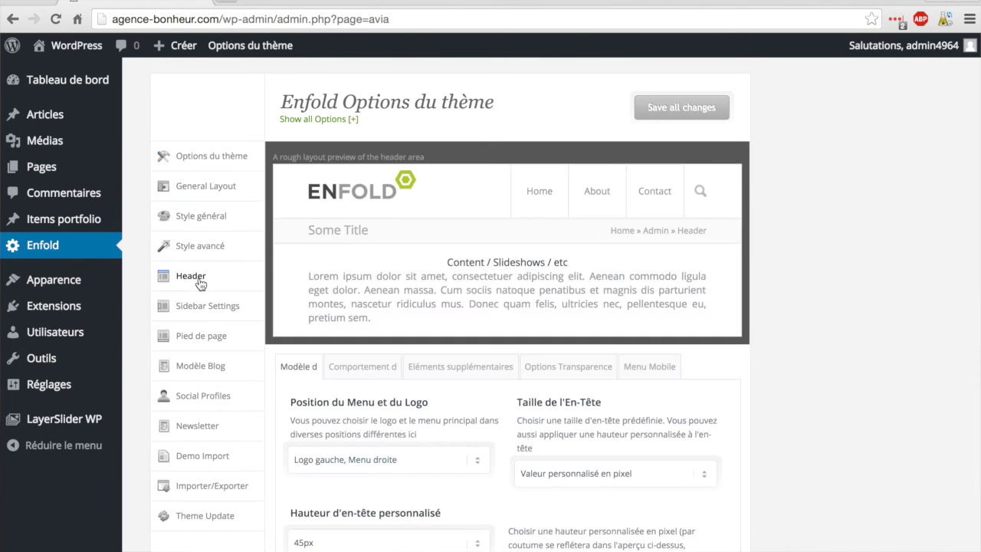
scroll(456, 388, down, 5)
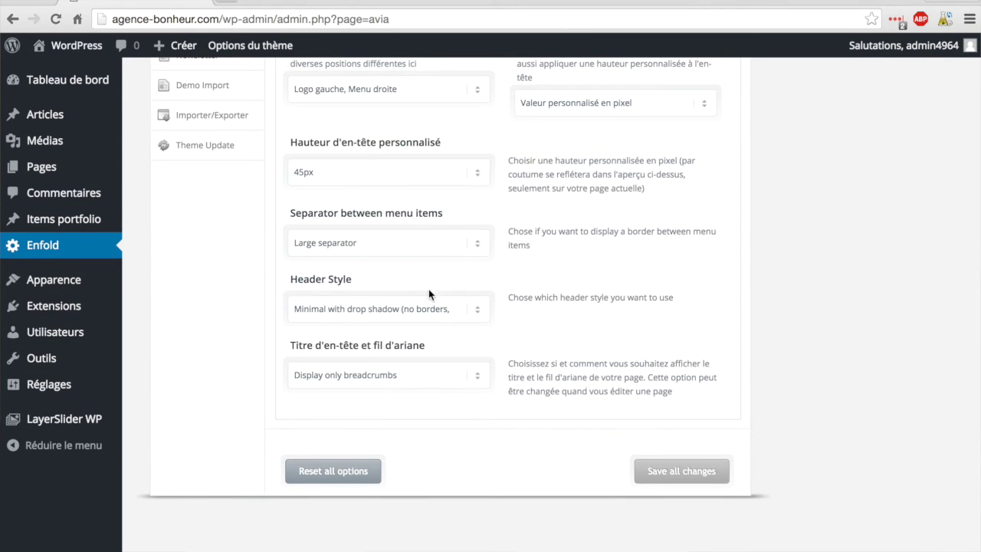
click(421, 242)
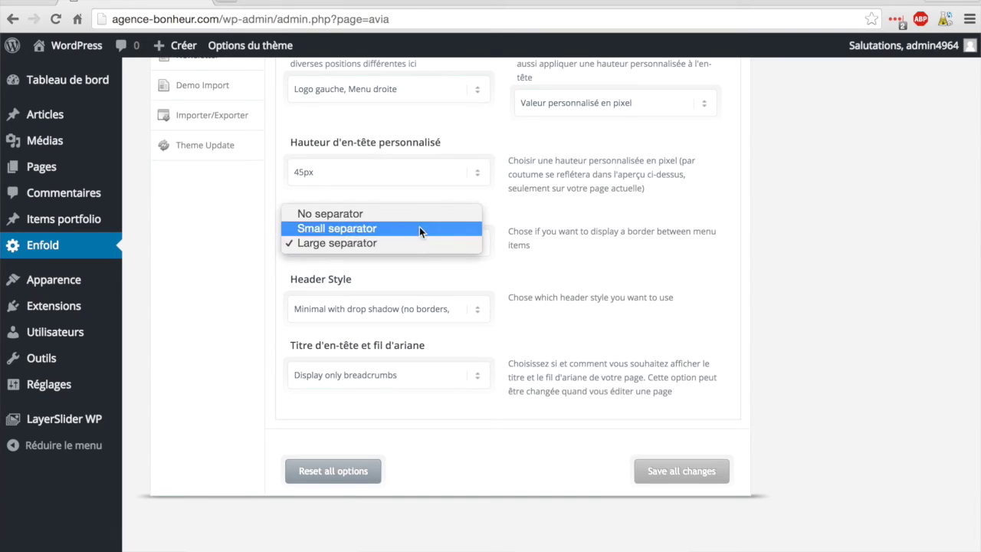
click(413, 215)
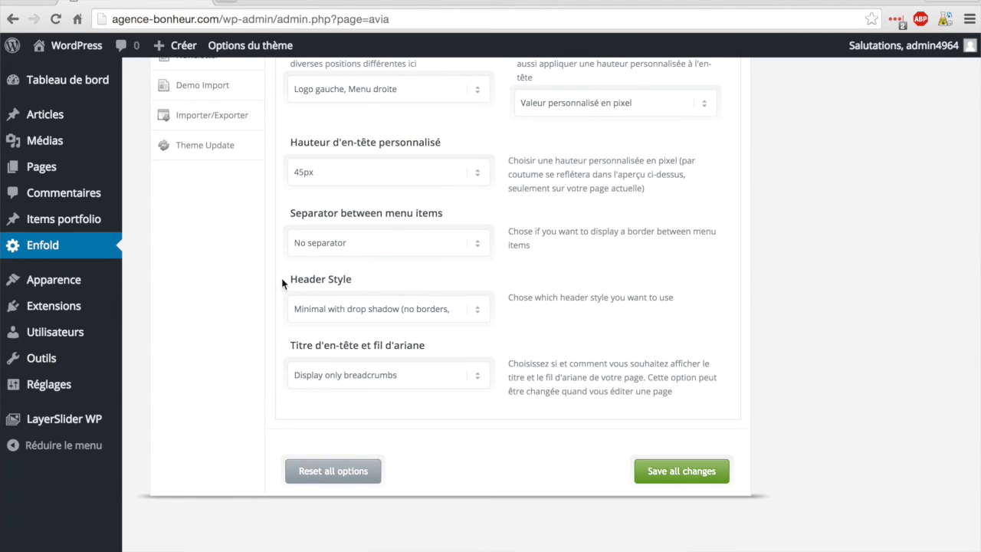
click(443, 310)
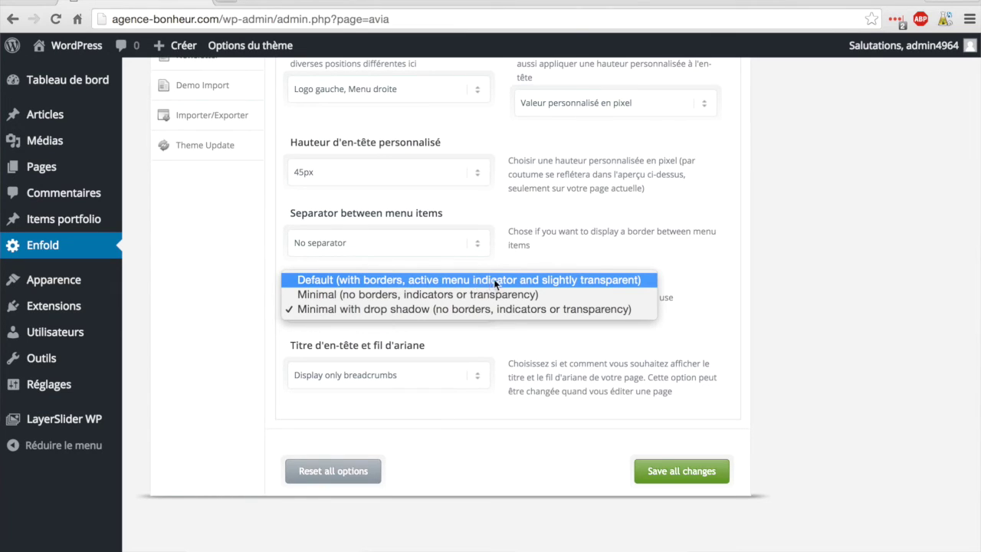
click(582, 281)
click(677, 469)
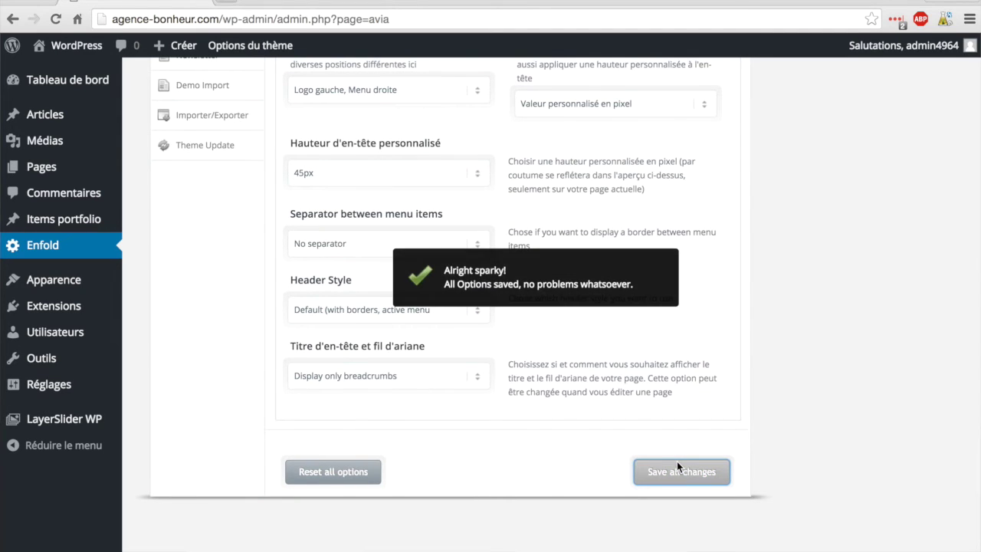
click(66, 45)
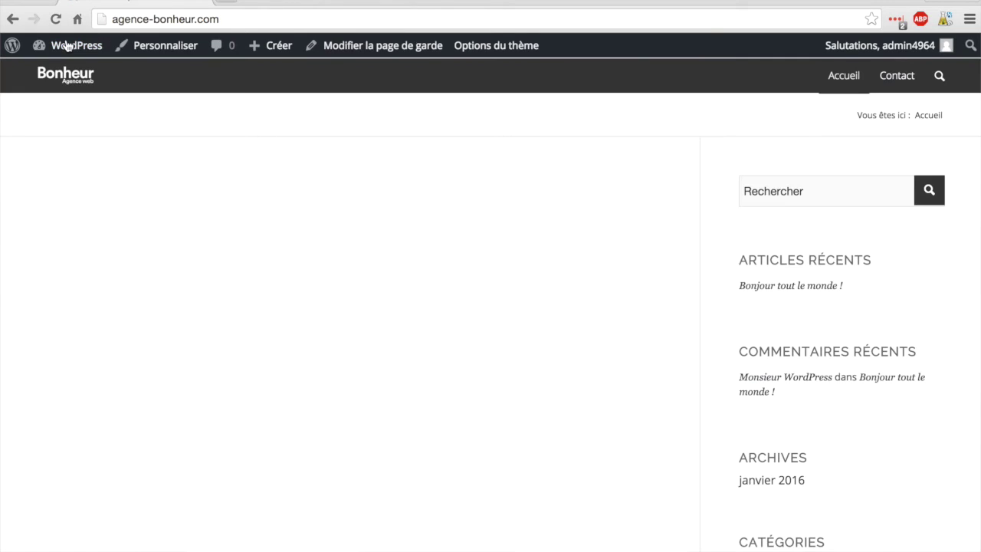
scroll(182, 145, down, 1)
scroll(182, 146, down, 2)
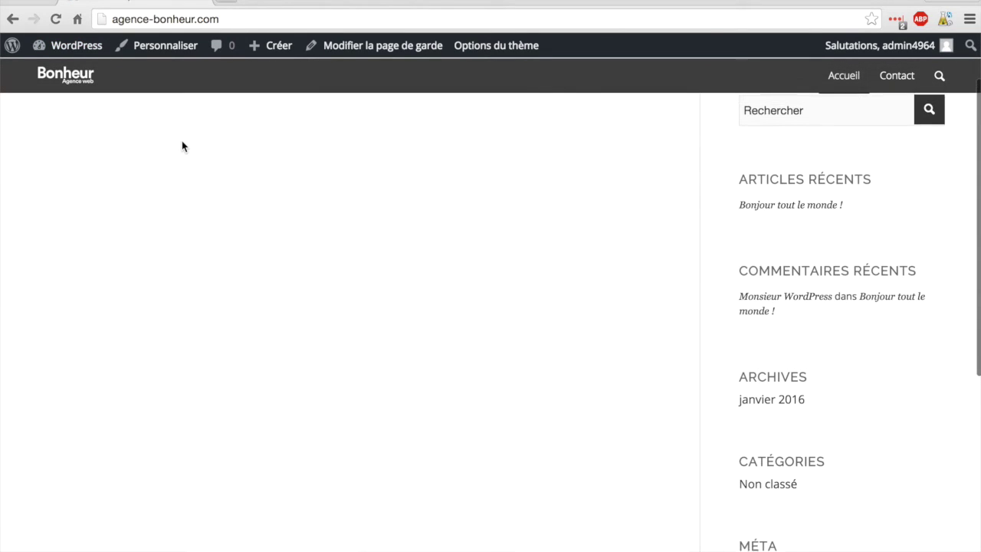
scroll(181, 145, up, 3)
scroll(182, 146, down, 3)
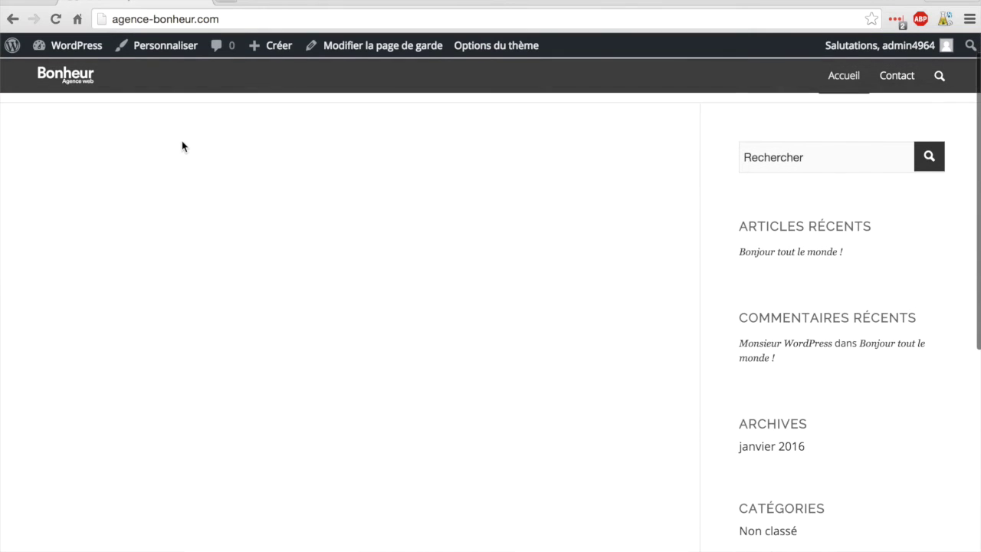
scroll(182, 146, down, 2)
scroll(182, 145, up, 3)
scroll(182, 141, down, 2)
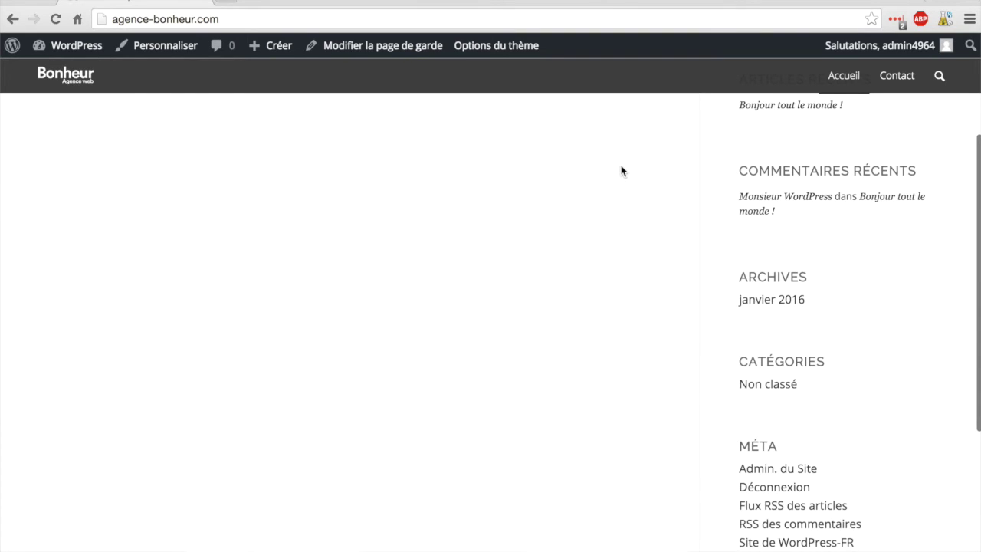
scroll(621, 171, down, 1)
scroll(621, 171, up, 2)
scroll(622, 171, up, 2)
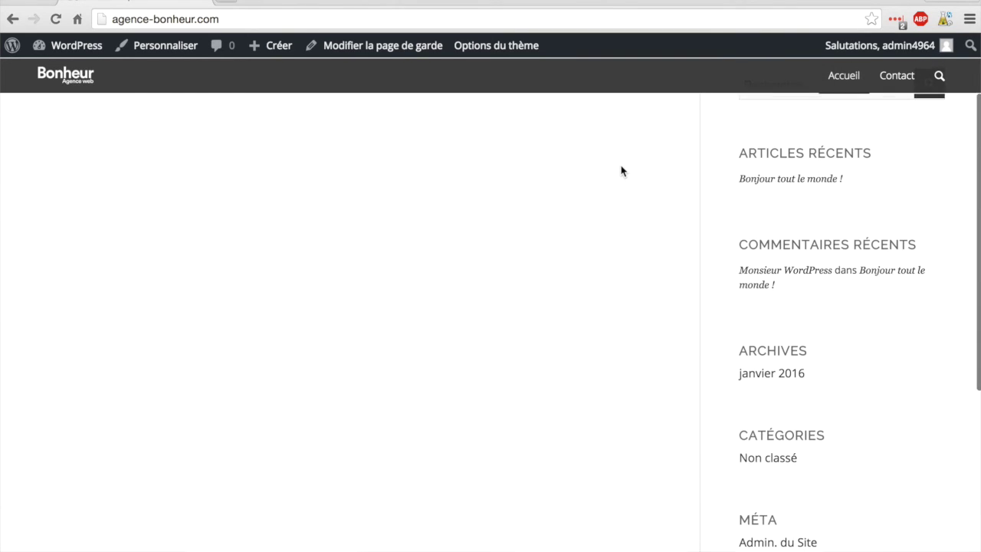
scroll(622, 171, down, 1)
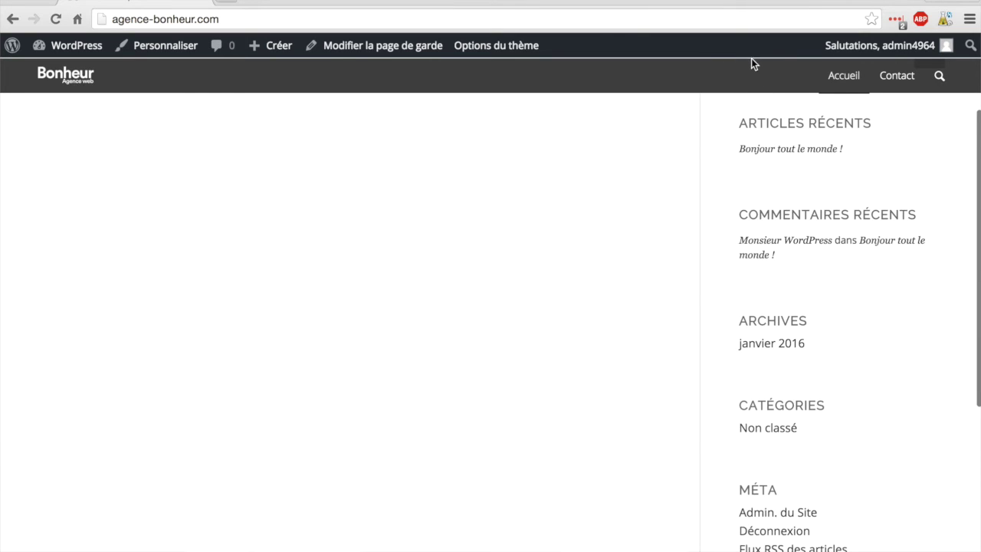
scroll(683, 113, down, 1)
scroll(682, 114, down, 1)
scroll(683, 114, up, 1)
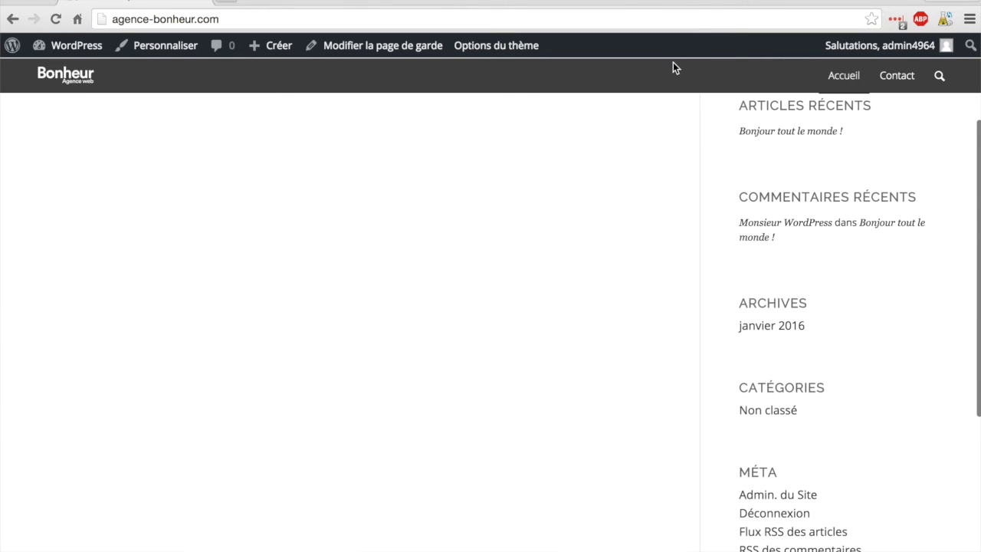
scroll(638, 102, down, 2)
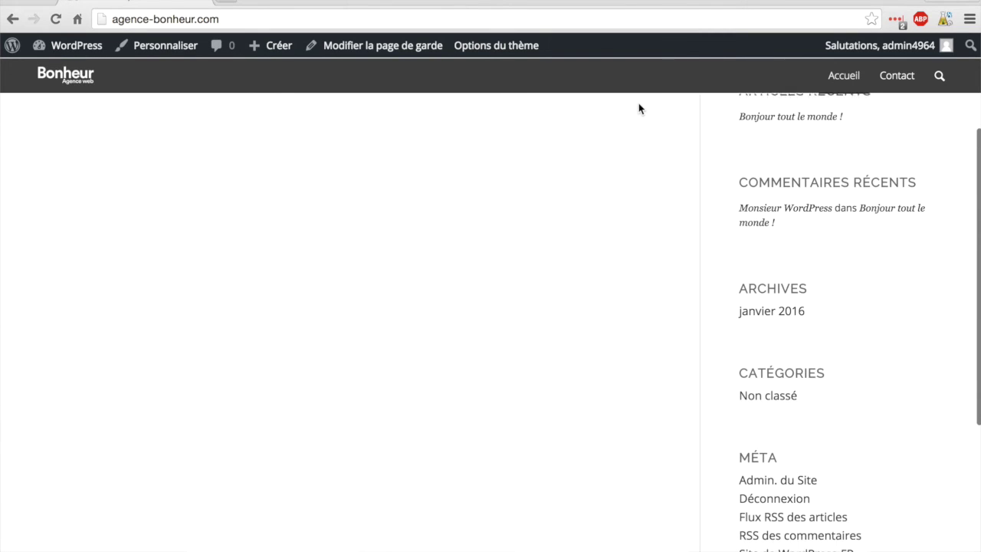
scroll(639, 109, up, 4)
scroll(638, 109, up, 2)
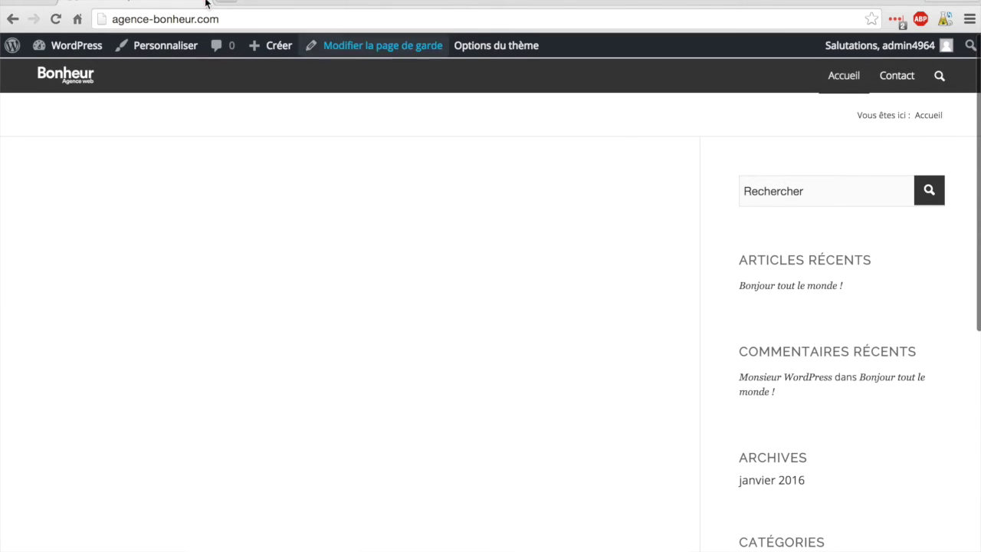
Step: Return to Enfold's Header settings and set Header Style to Minimal with drop shadow
mouse_move(63, 47)
click(62, 71)
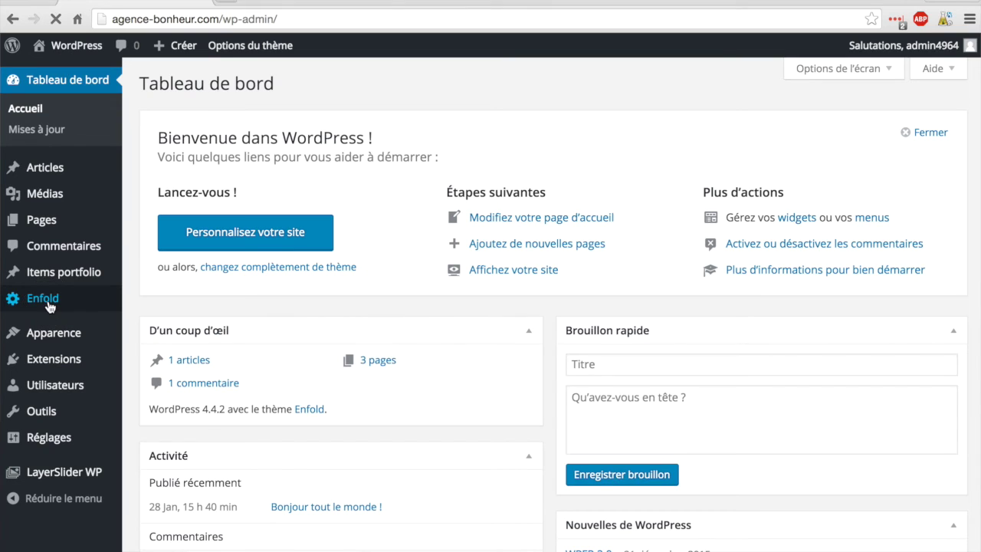
click(47, 306)
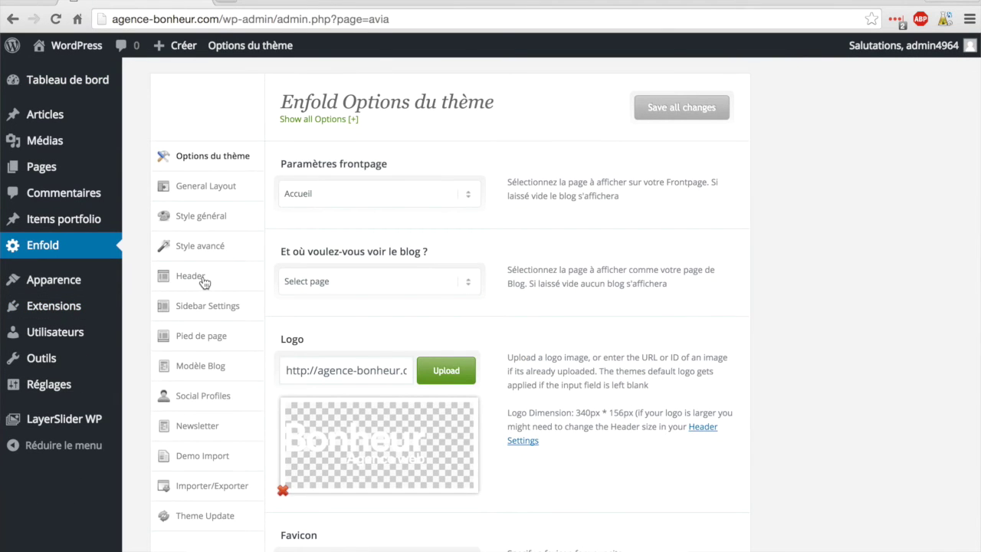
click(204, 283)
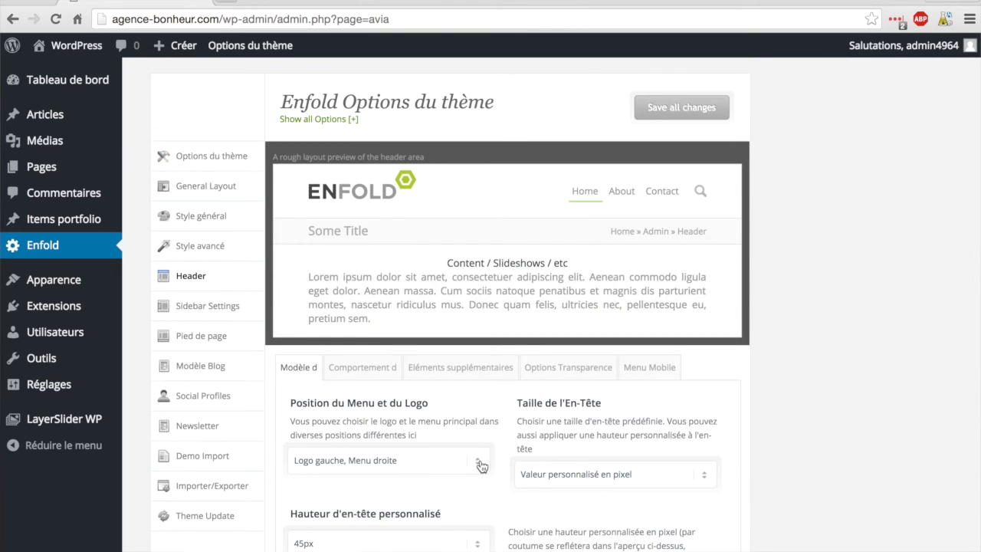
scroll(480, 462, down, 5)
click(387, 410)
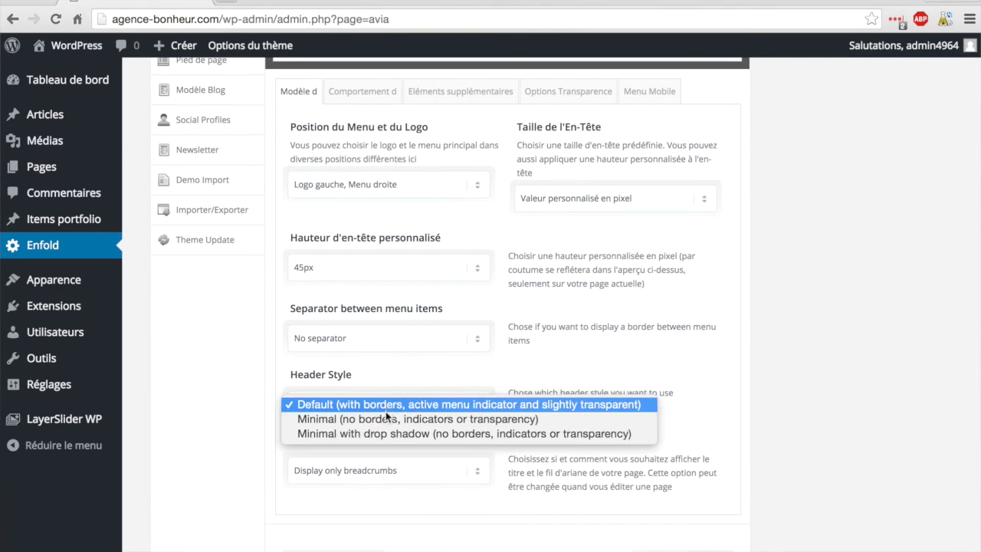
click(385, 434)
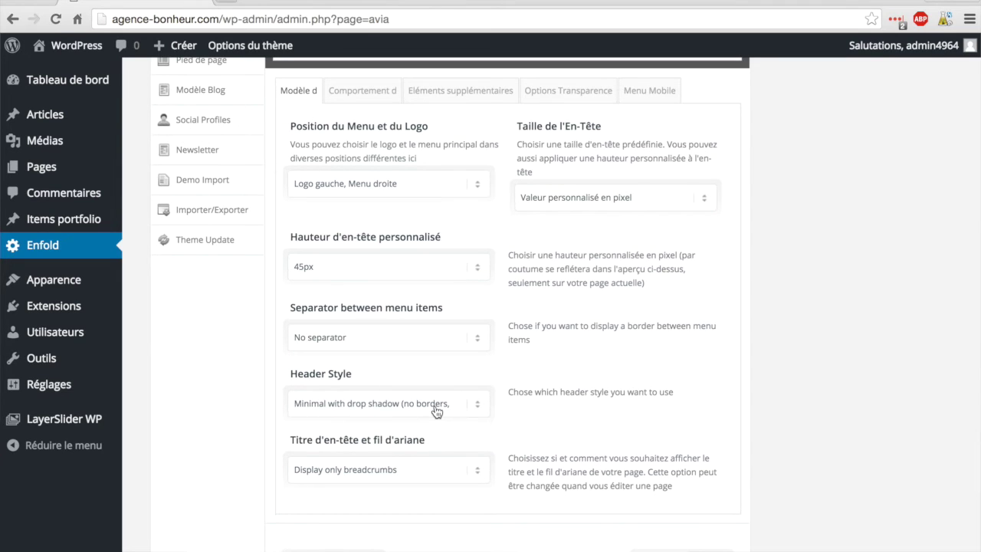
scroll(436, 406, down, 1)
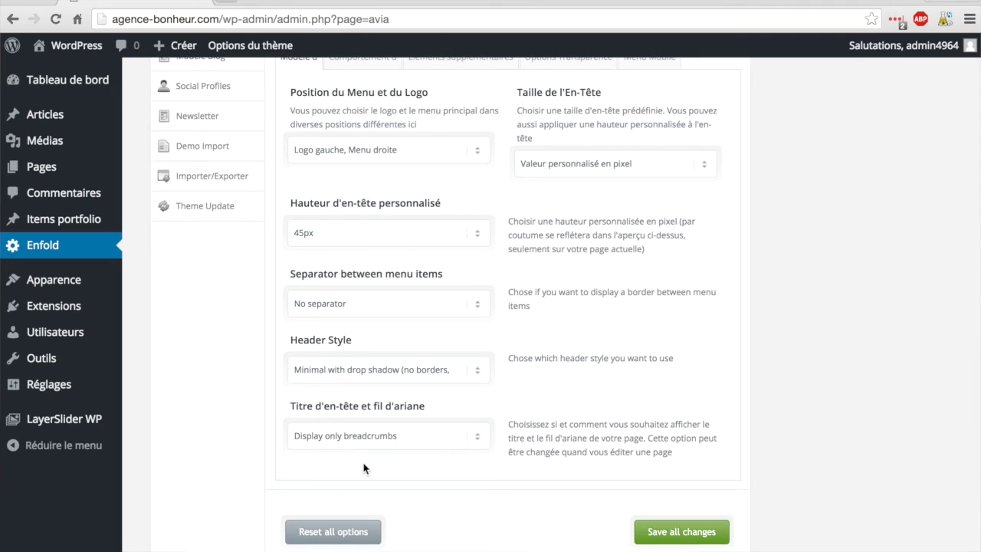
click(383, 437)
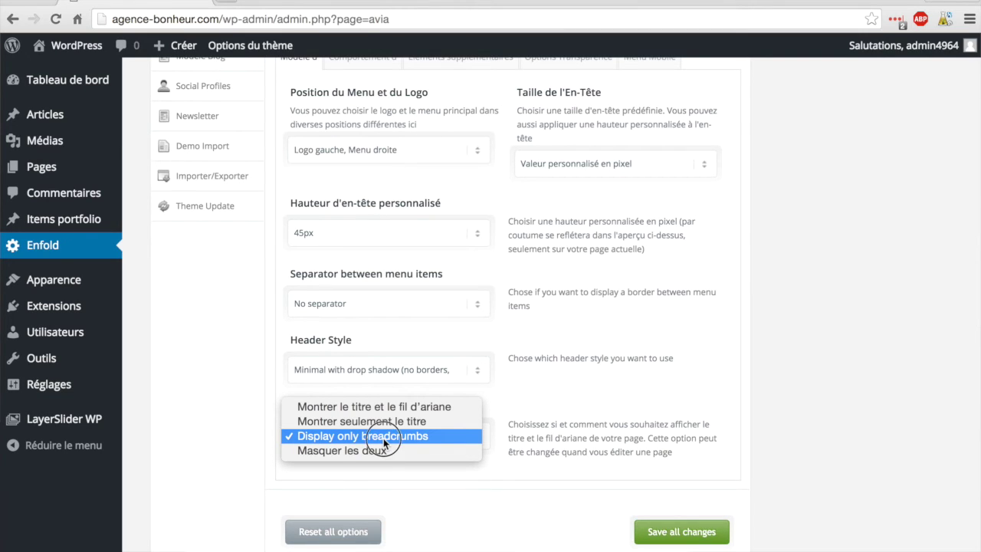
Step: Keep 'Display only breadcrumbs' for the title area, save, and view the live site
click(384, 439)
click(664, 532)
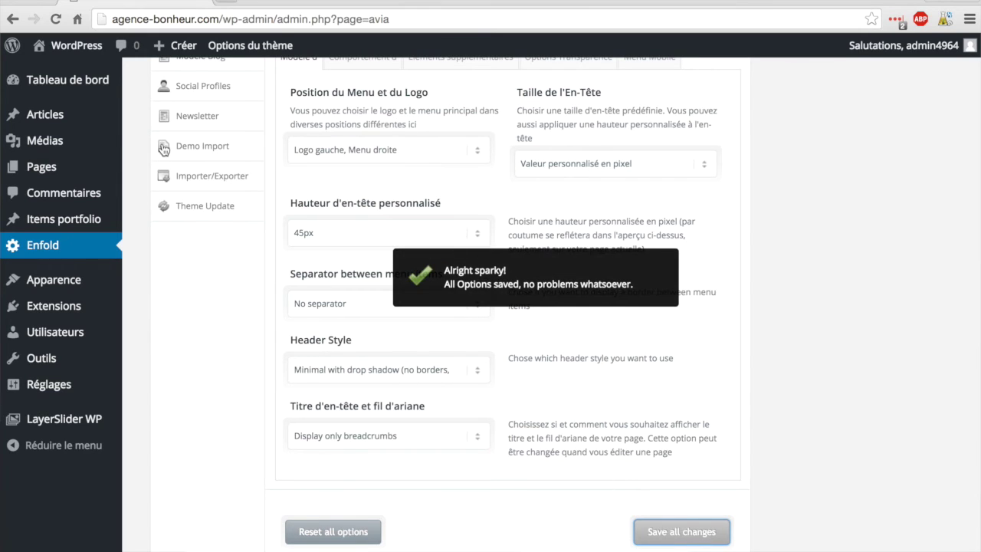
click(66, 48)
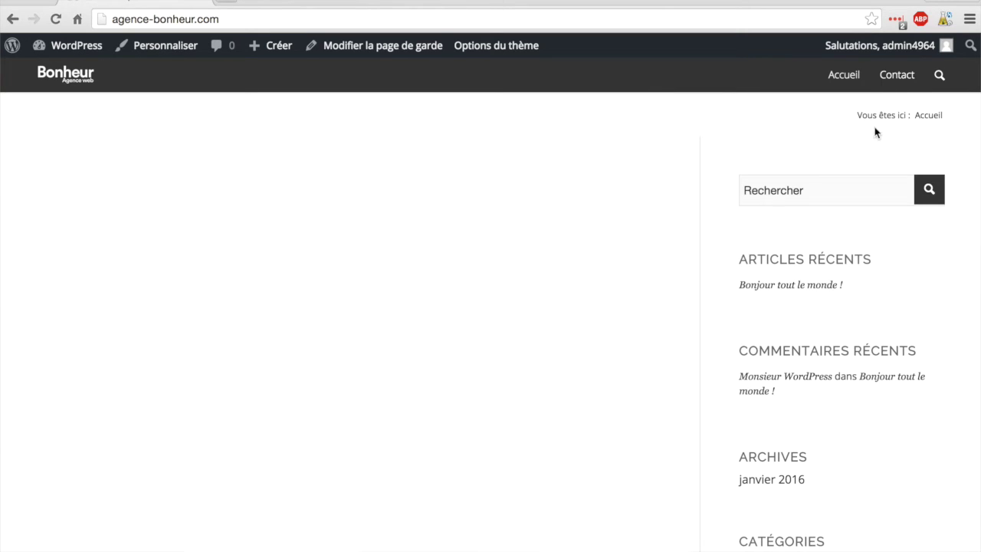
Step: View the live Contact page's Accueil / Contact breadcrumb trail, then return to the dashboard
click(903, 80)
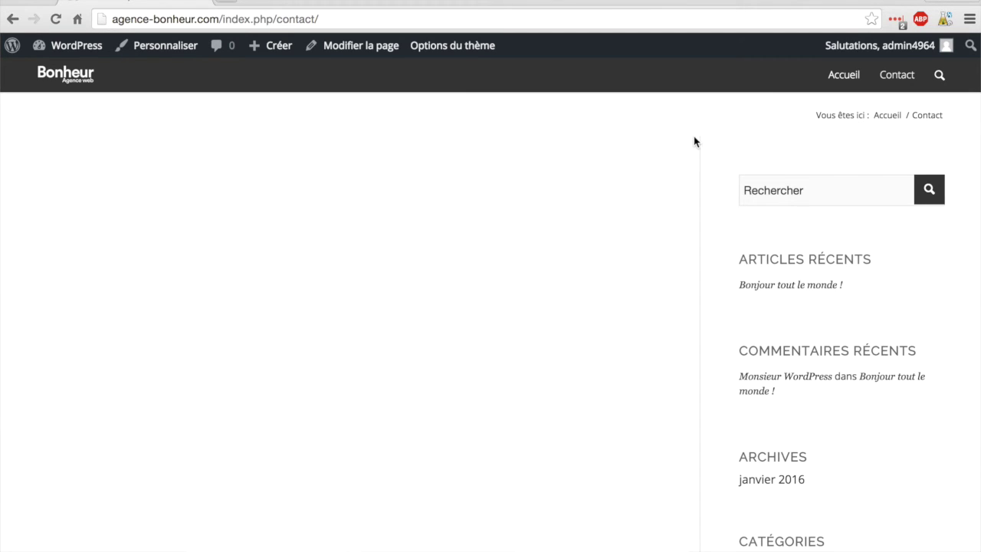
click(74, 48)
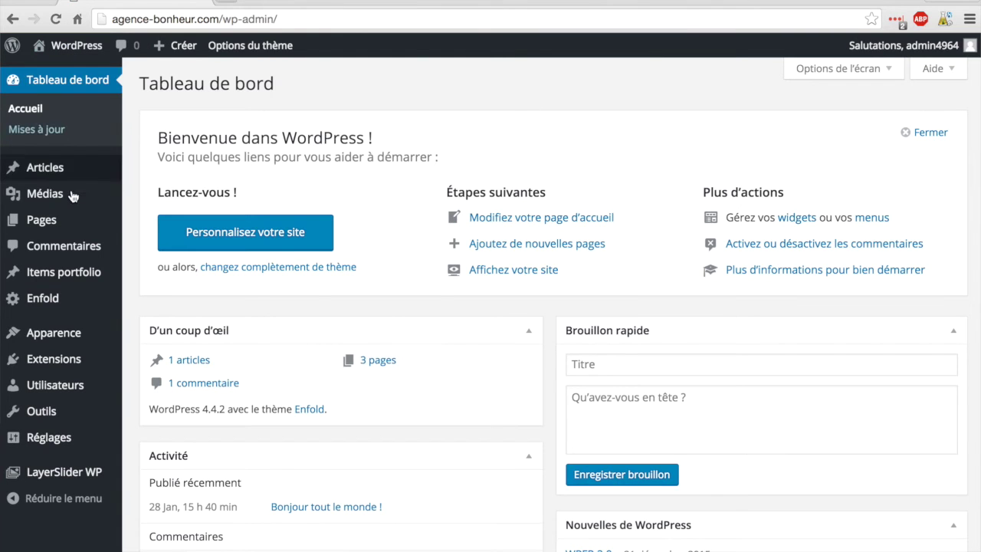
mouse_move(72, 199)
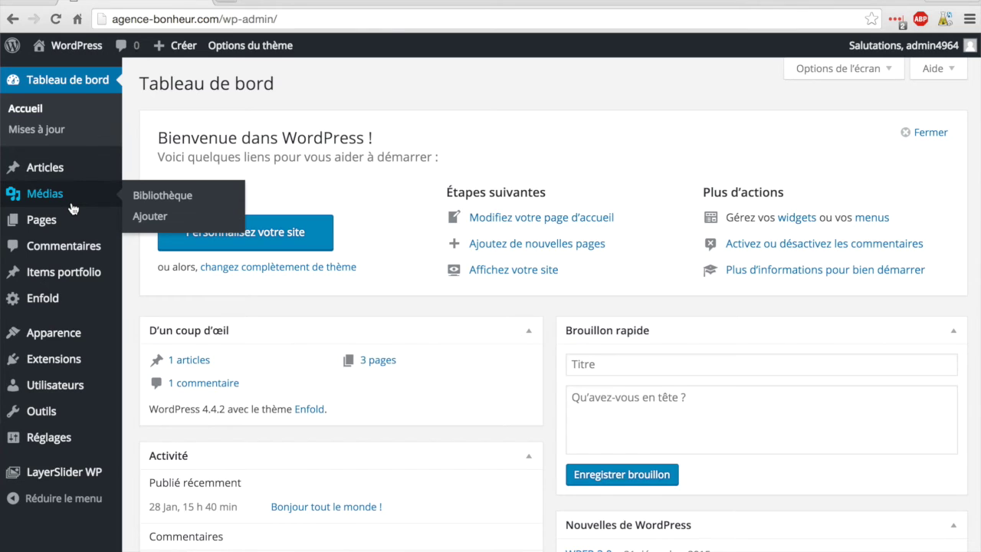
Step: Open Enfold's Header settings and show the behaviour tab with sticky header and Unstick topbar options
click(54, 300)
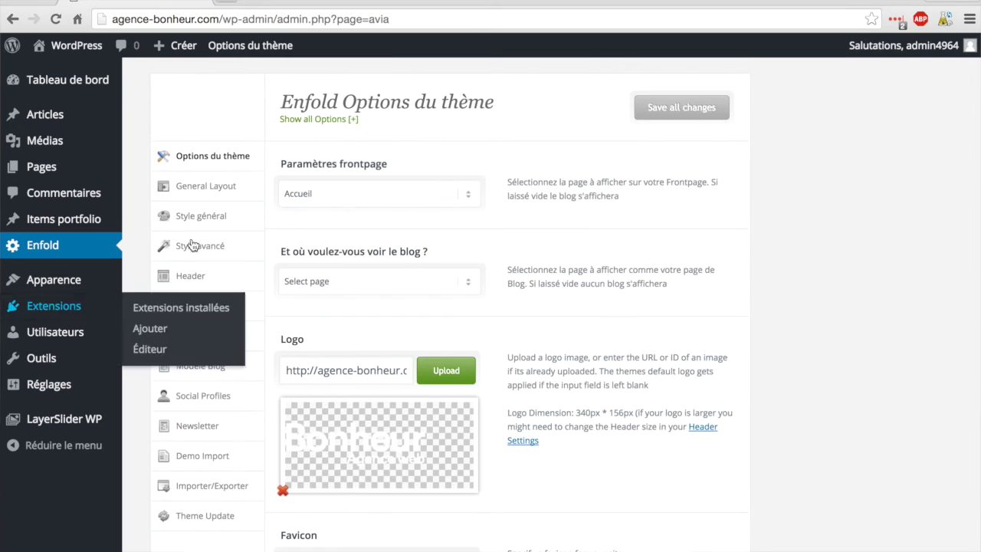
click(191, 282)
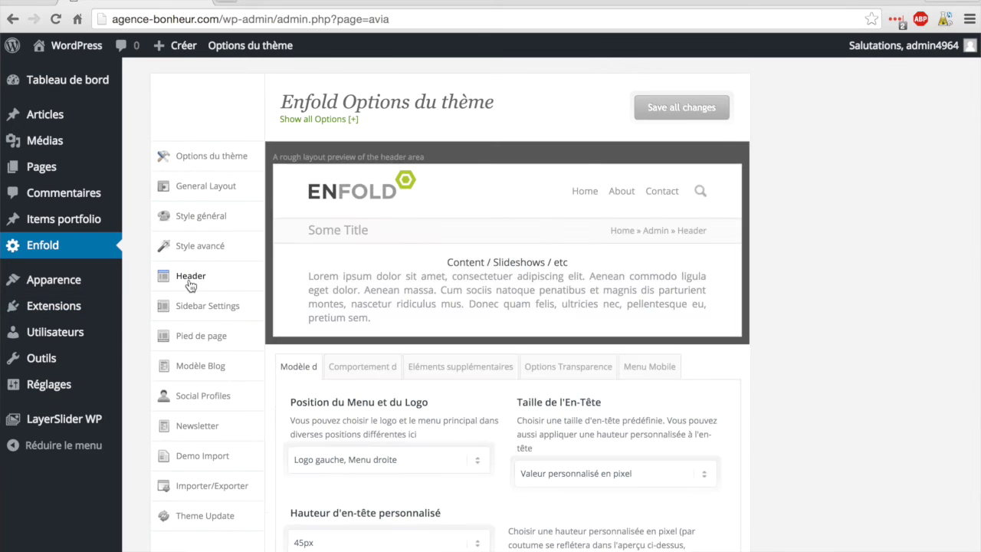
scroll(867, 392, down, 4)
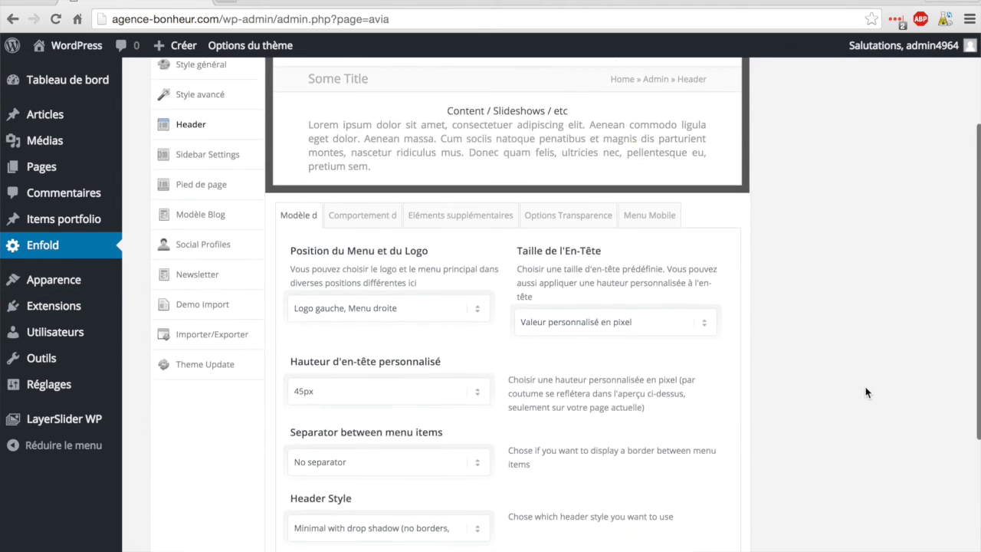
scroll(866, 393, down, 1)
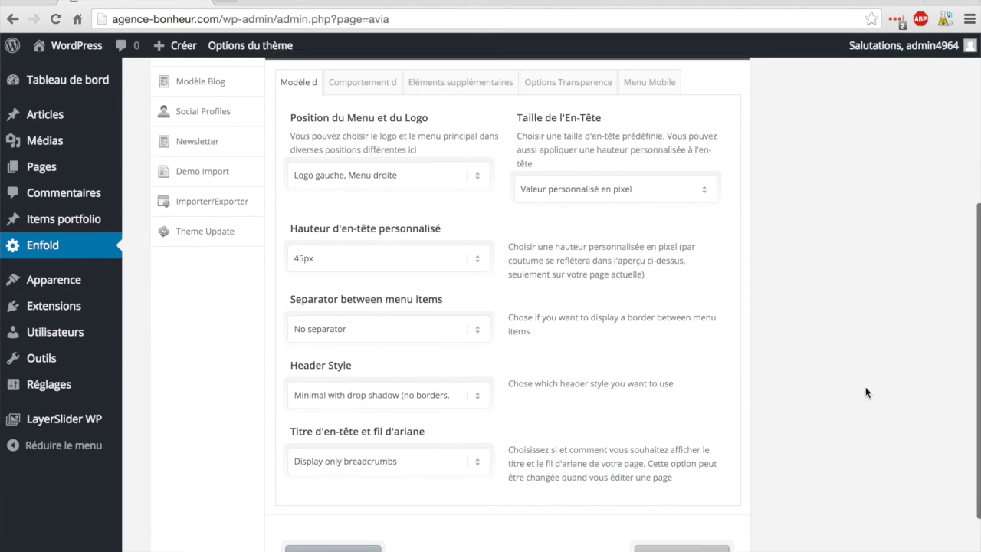
scroll(866, 392, up, 1)
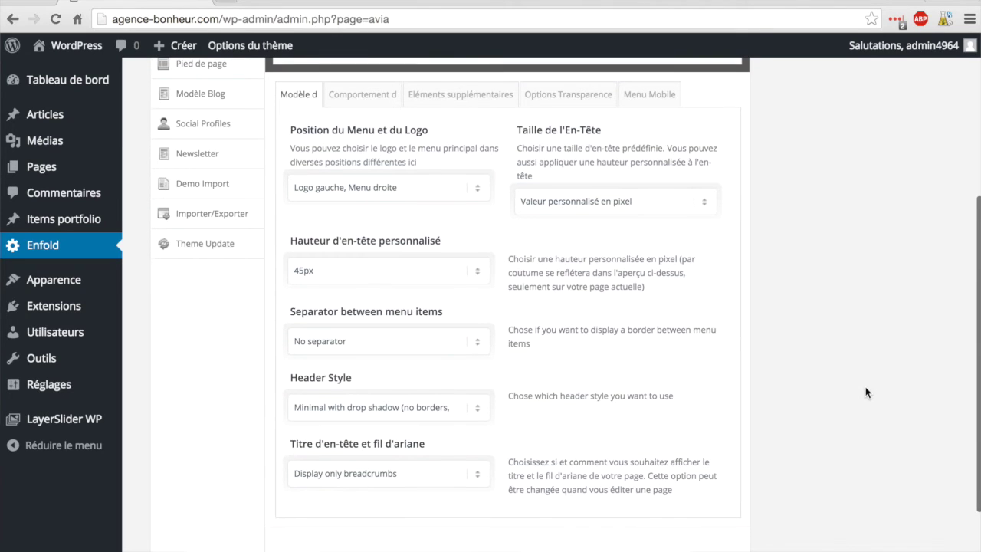
scroll(866, 393, up, 1)
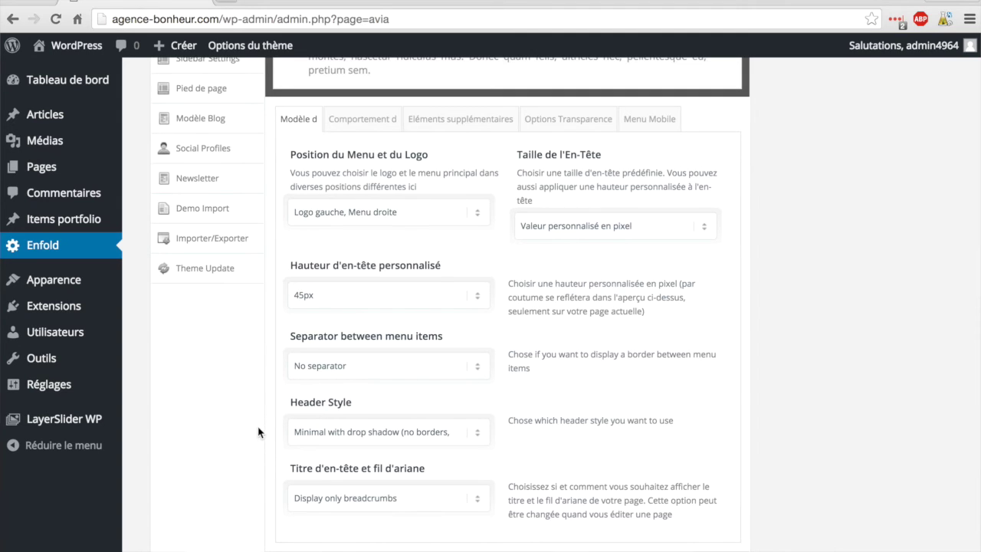
click(358, 123)
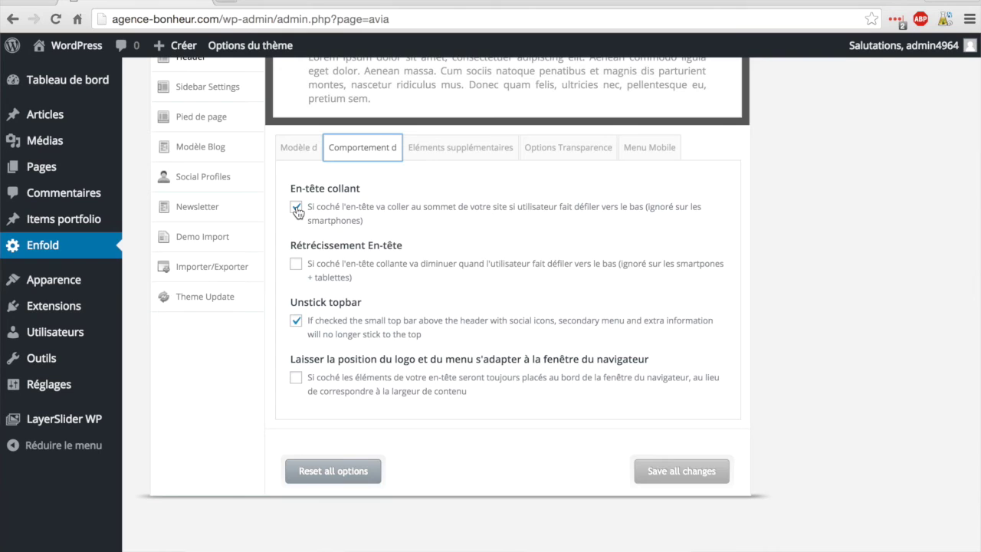
Step: Untick 'En-tête collant', save the options, and check the live site before returning to the dashboard
click(296, 208)
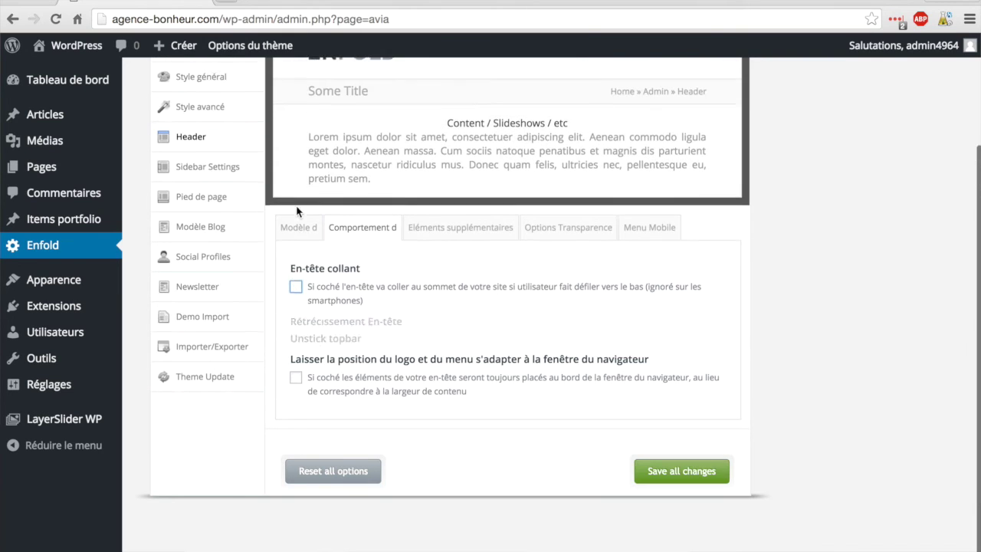
click(671, 472)
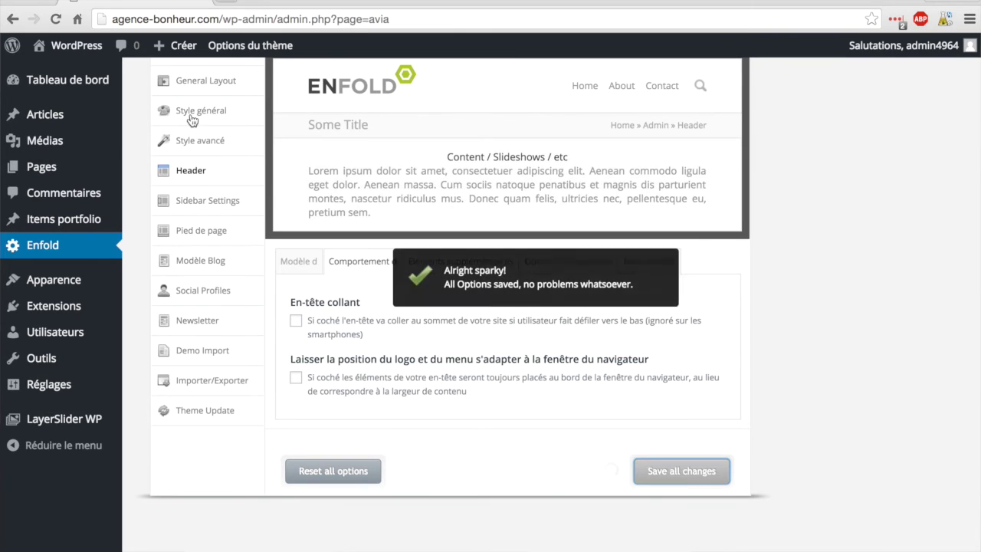
click(79, 46)
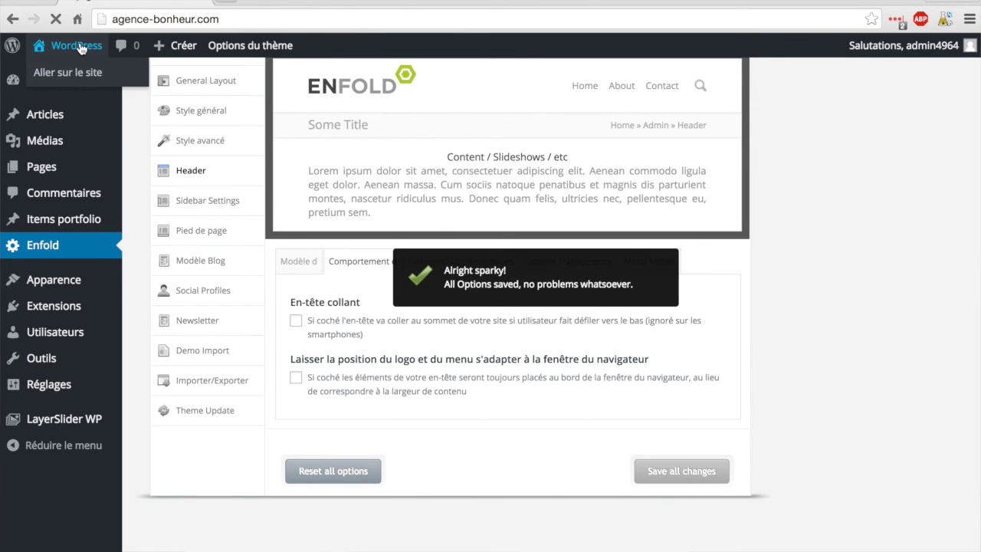
scroll(285, 170, down, 2)
scroll(285, 171, down, 5)
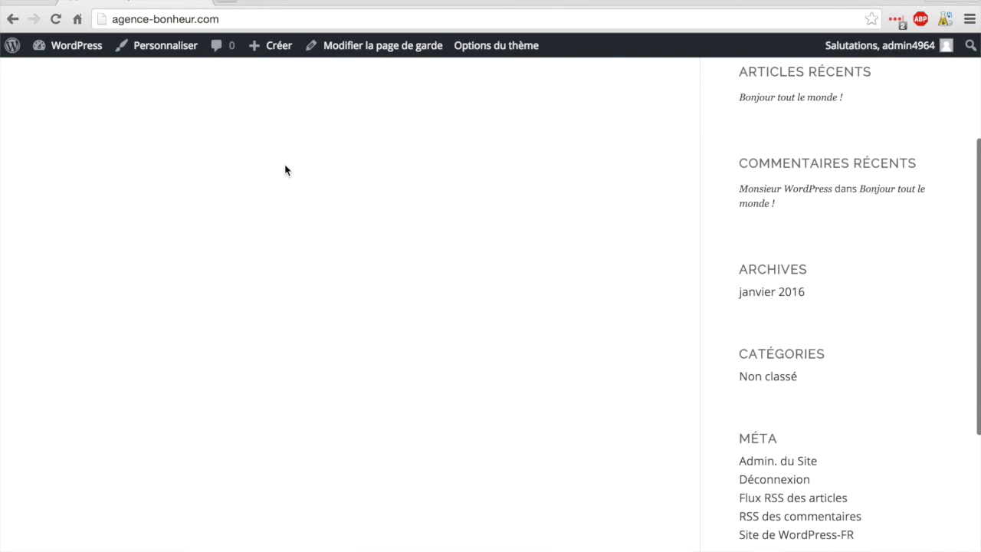
scroll(312, 105, up, 6)
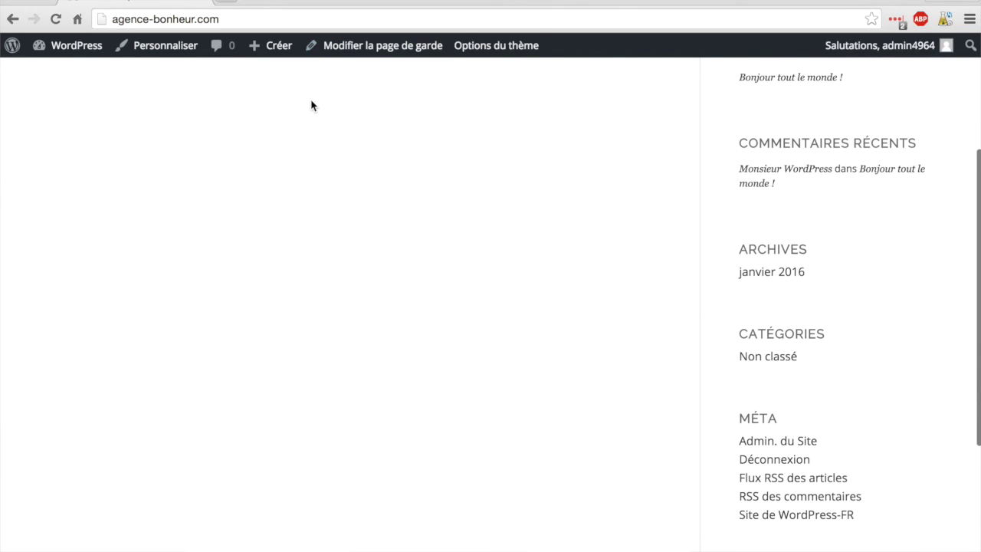
click(63, 47)
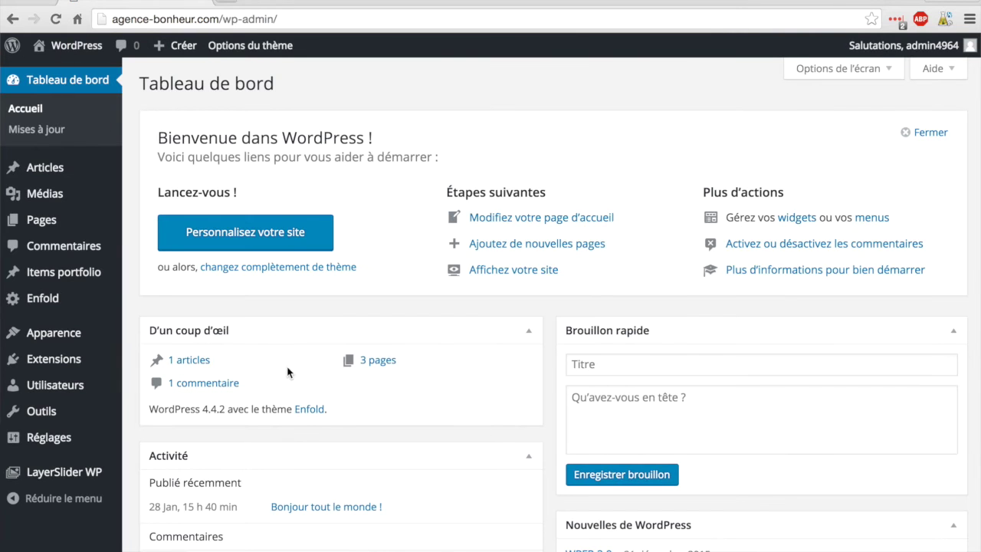
Step: Re-tick 'En-tête collant' under Enfold > Header > Comportement and save all changes
click(51, 300)
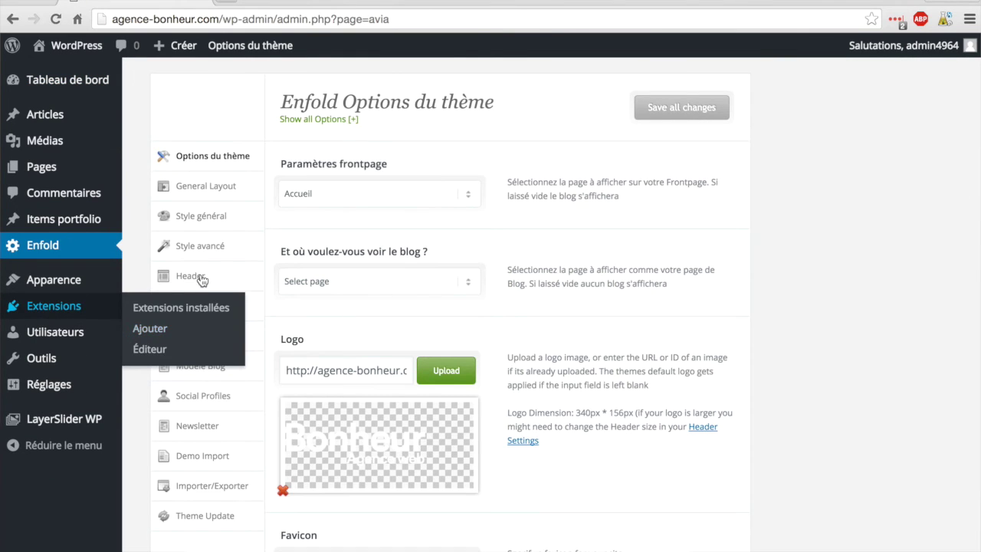
click(201, 281)
click(382, 375)
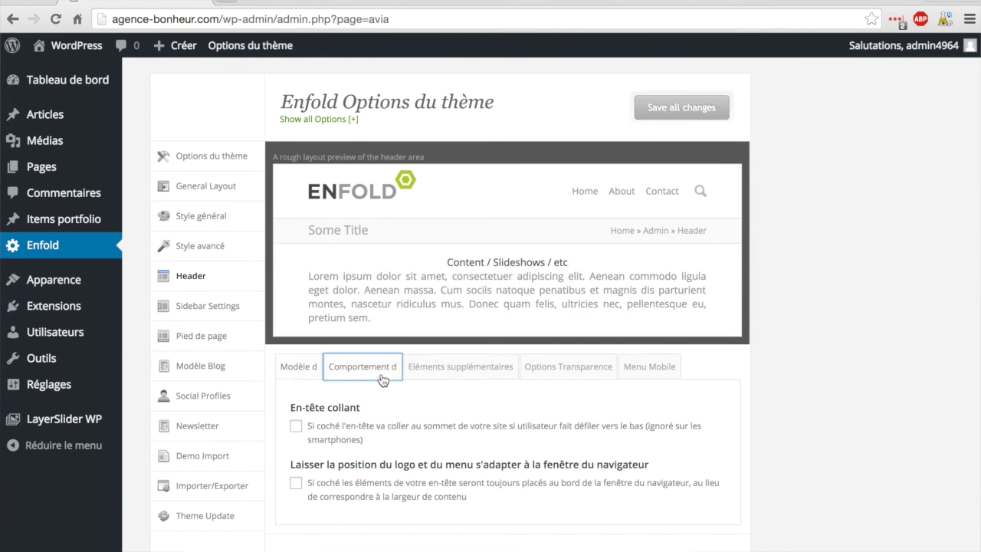
click(298, 428)
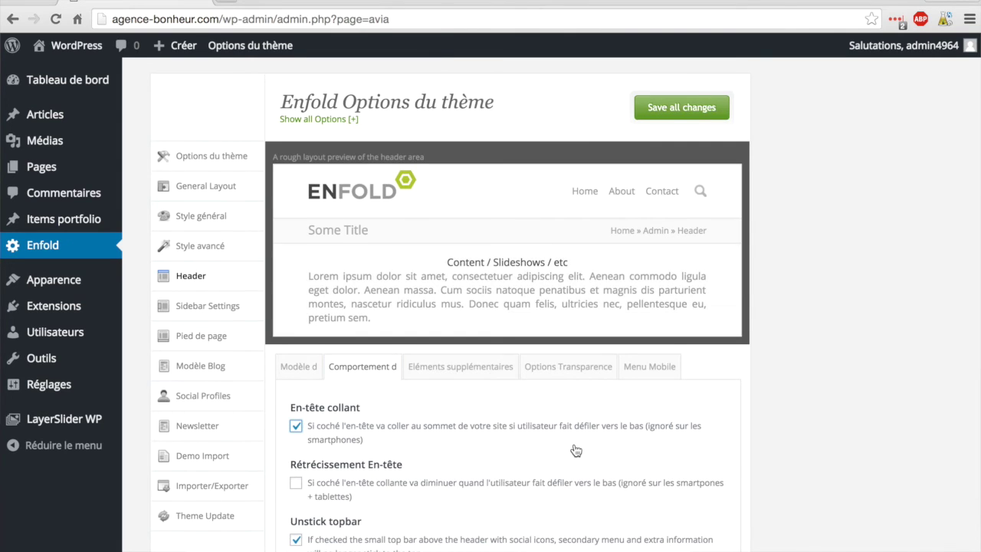
scroll(574, 451, down, 5)
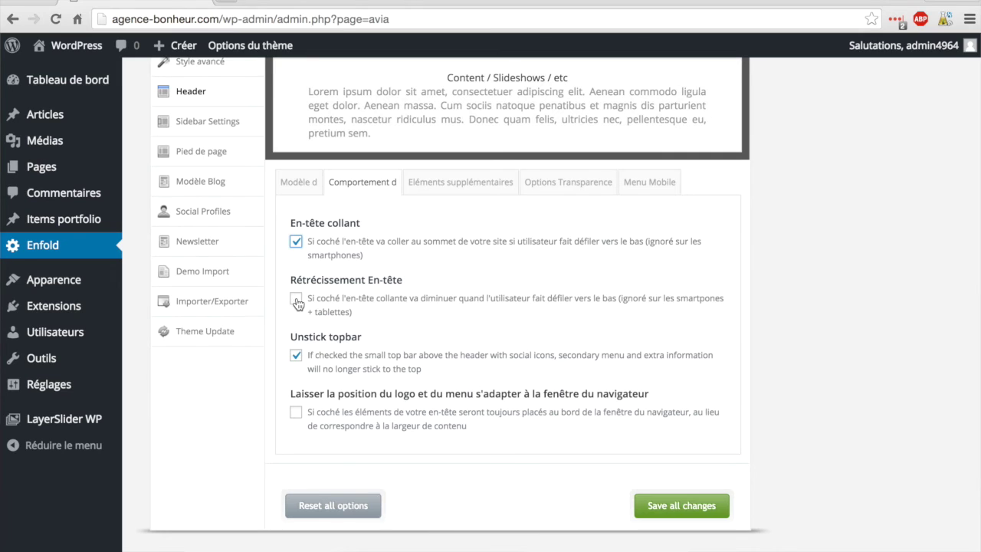
scroll(408, 322, down, 1)
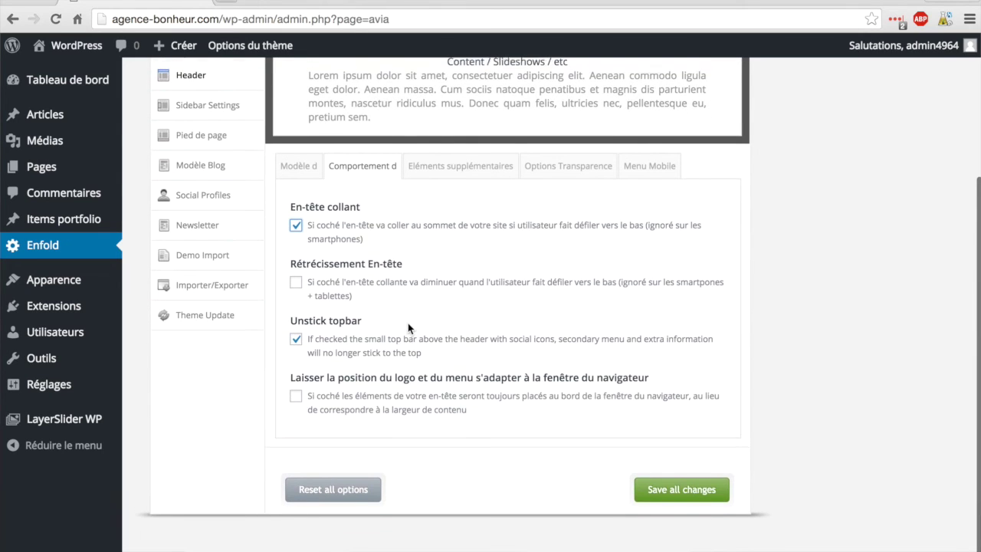
scroll(408, 323, up, 1)
click(691, 505)
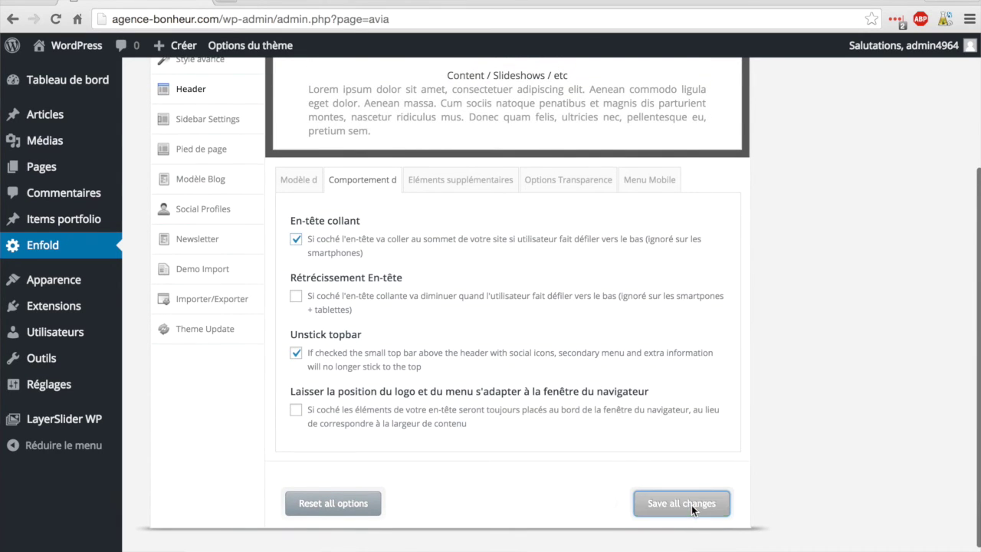
scroll(610, 383, up, 1)
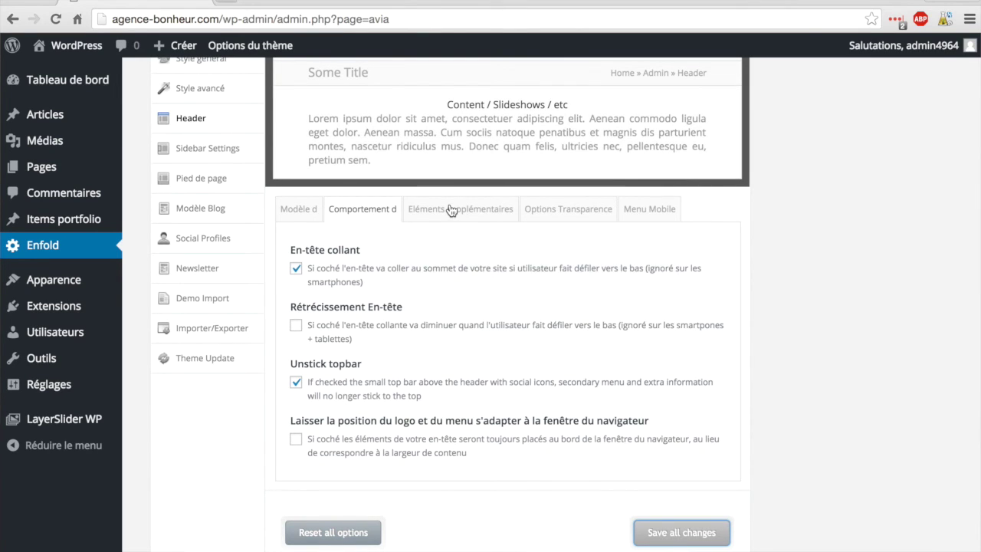
Step: Show the 'Eléments supplémentaires' header options for search icon, social icons, secondary menu and phone info
click(456, 215)
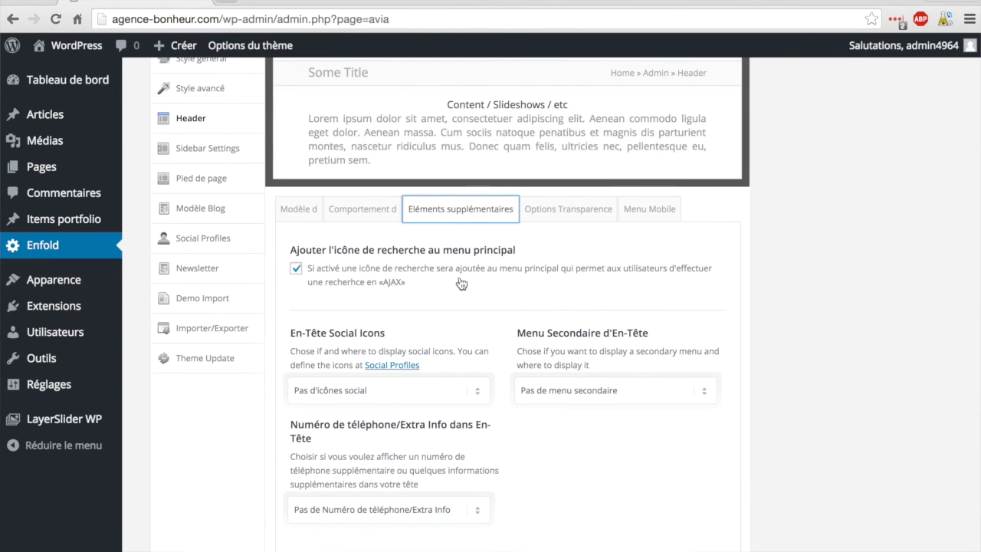
scroll(460, 280, down, 1)
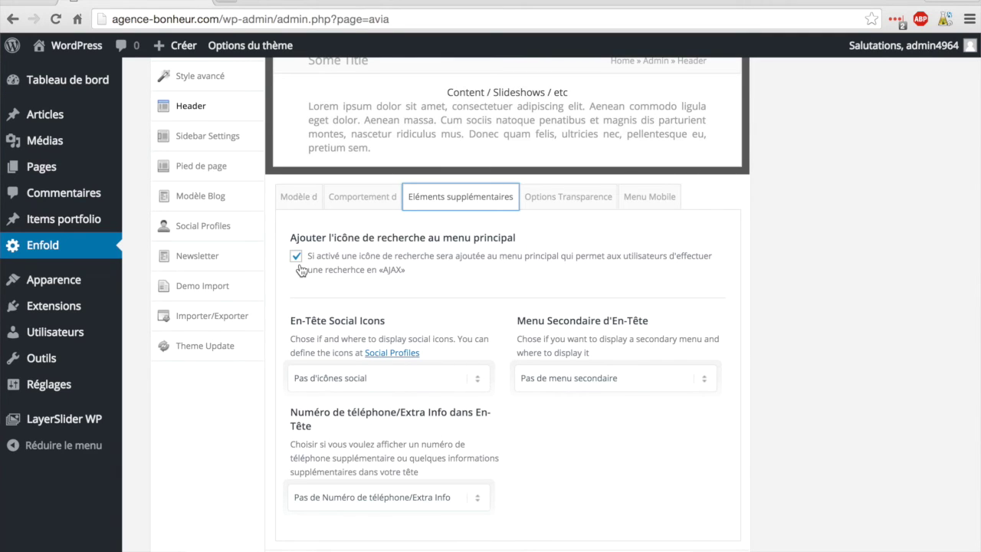
Step: On the live site, open and close the header search box, then go back to the dashboard
click(80, 50)
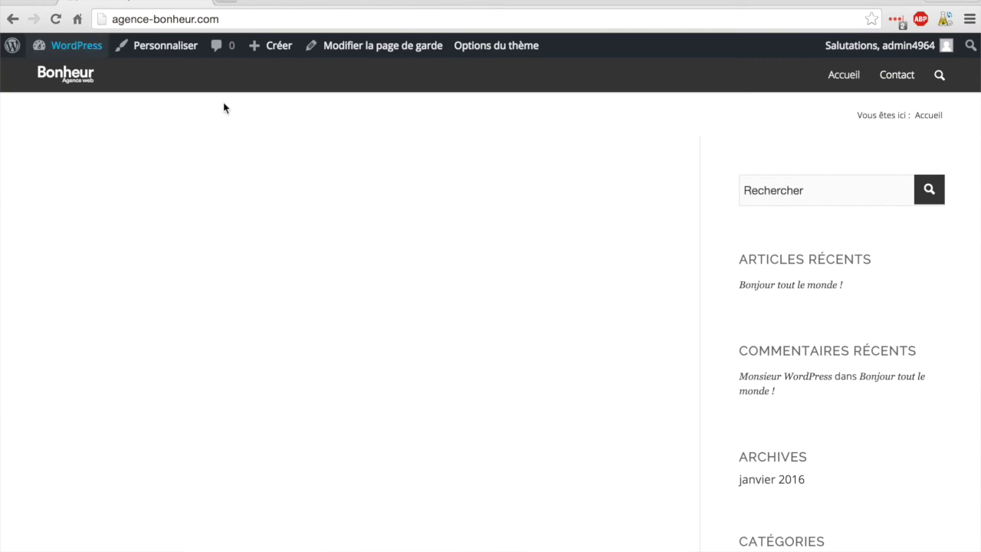
click(940, 75)
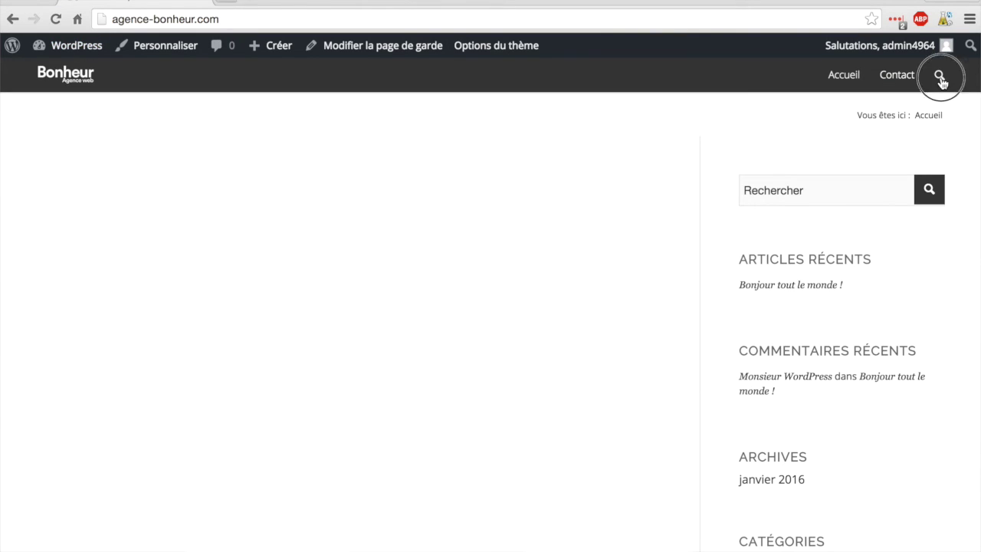
click(871, 112)
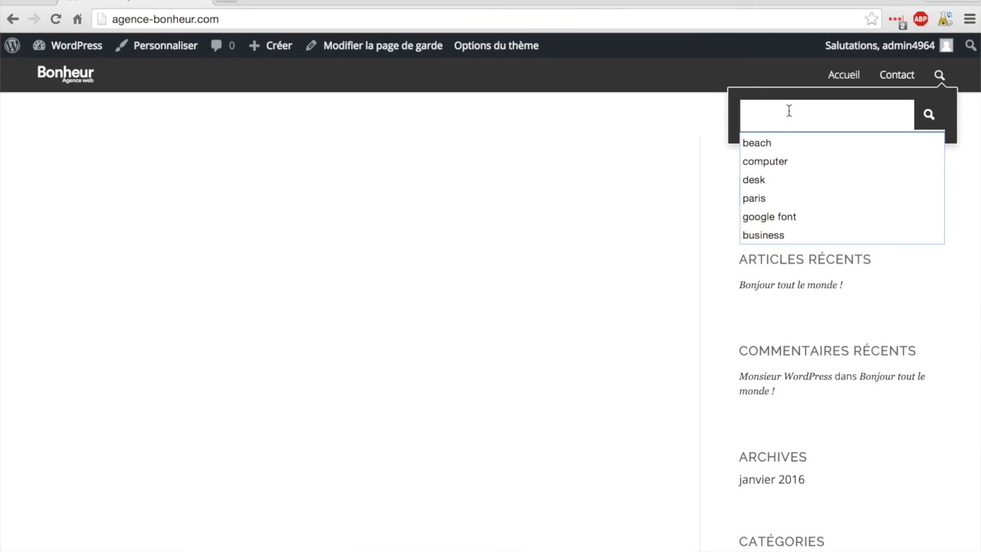
click(632, 130)
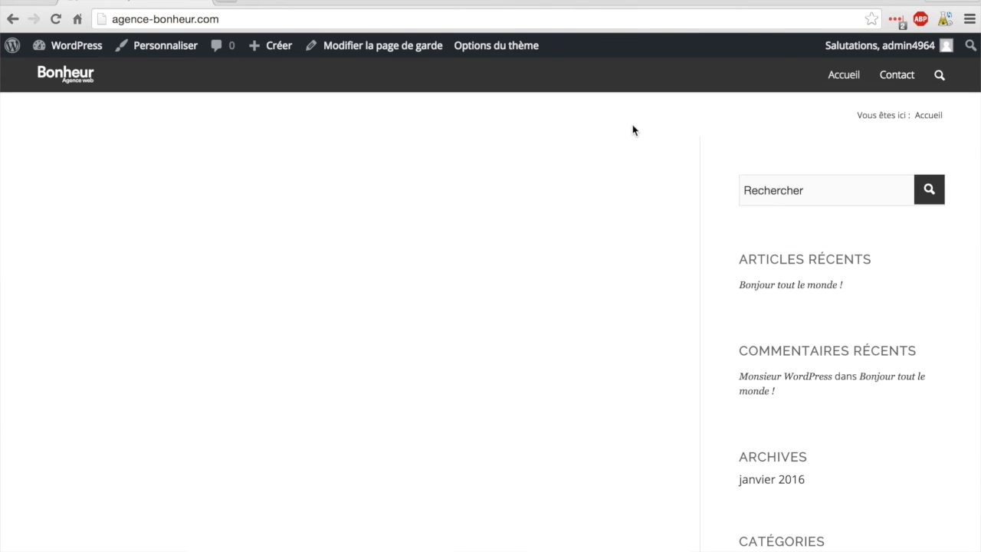
click(58, 48)
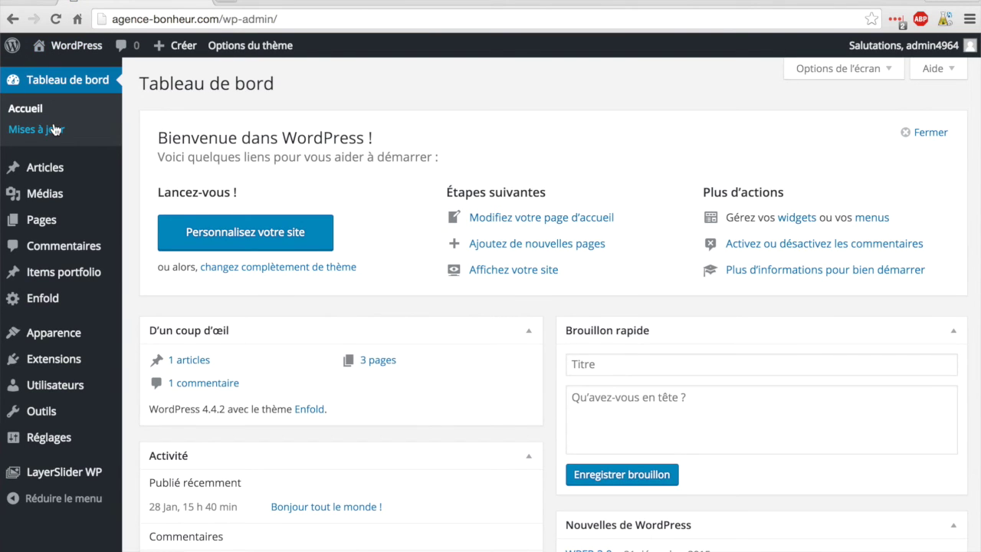
Step: Reopen Header > Eléments supplémentaires, leave social icons at none, and open the phone/extra info dropdown
click(50, 301)
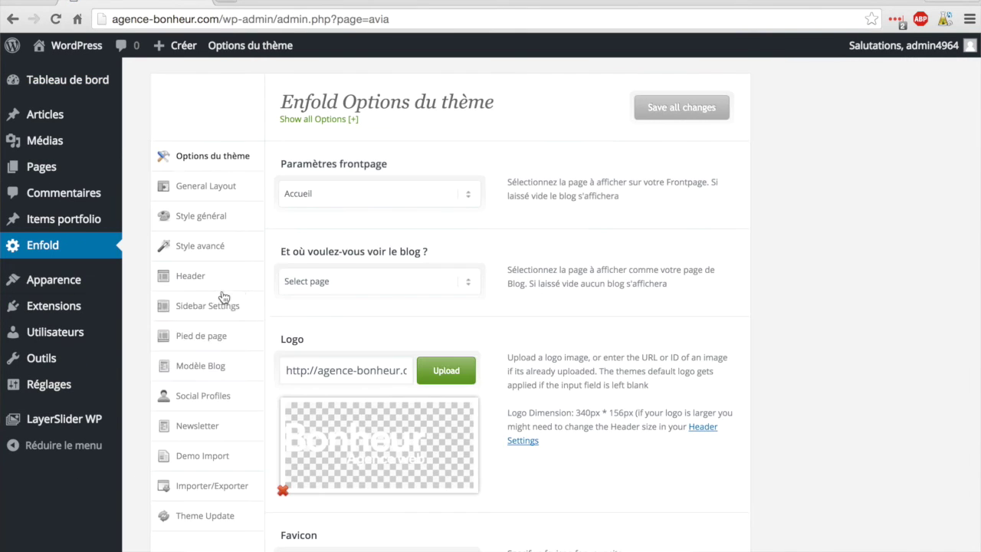
click(196, 278)
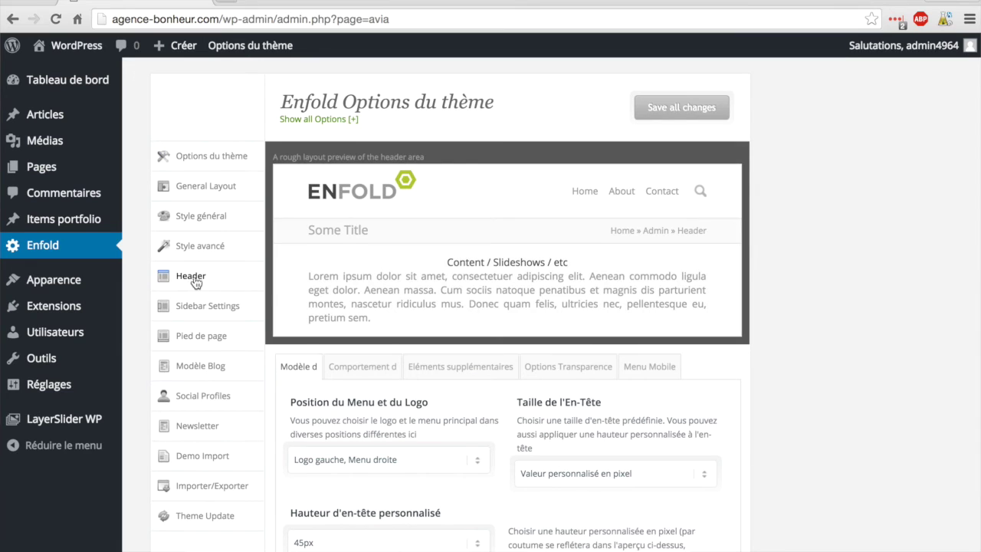
click(449, 367)
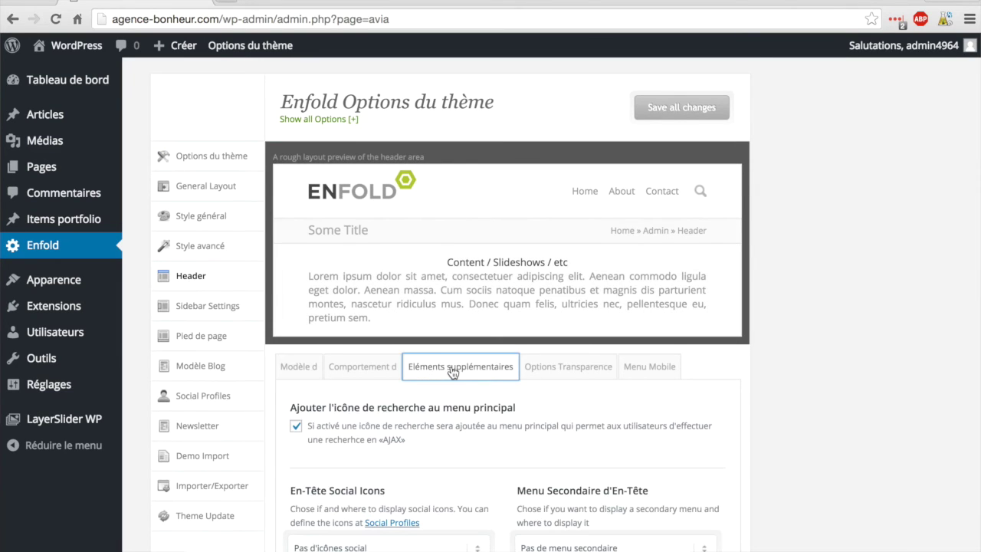
scroll(452, 369, down, 5)
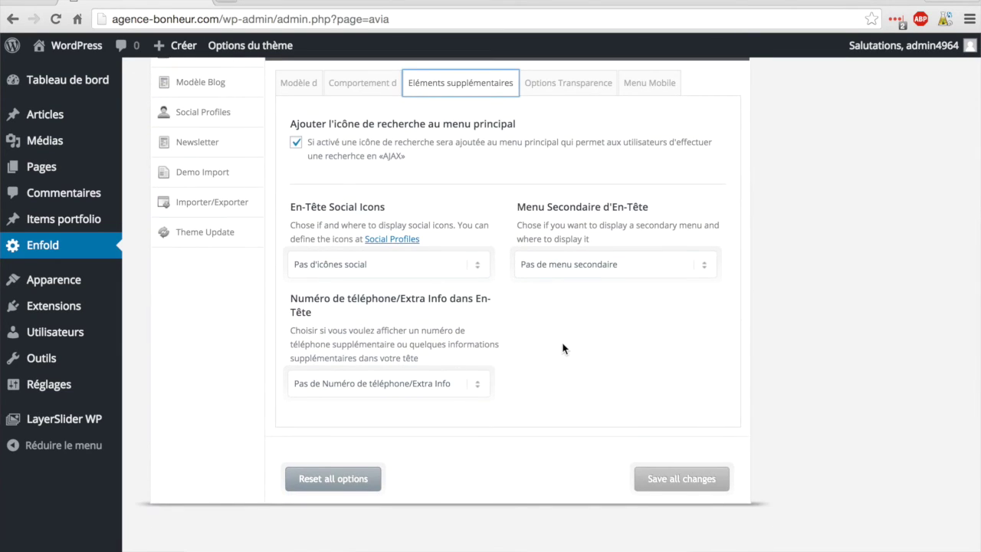
click(479, 266)
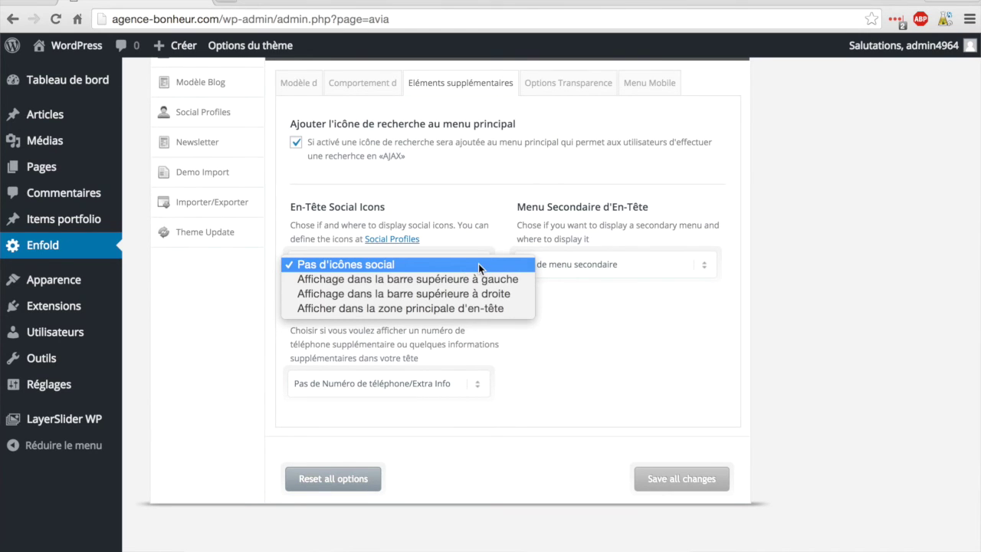
click(478, 264)
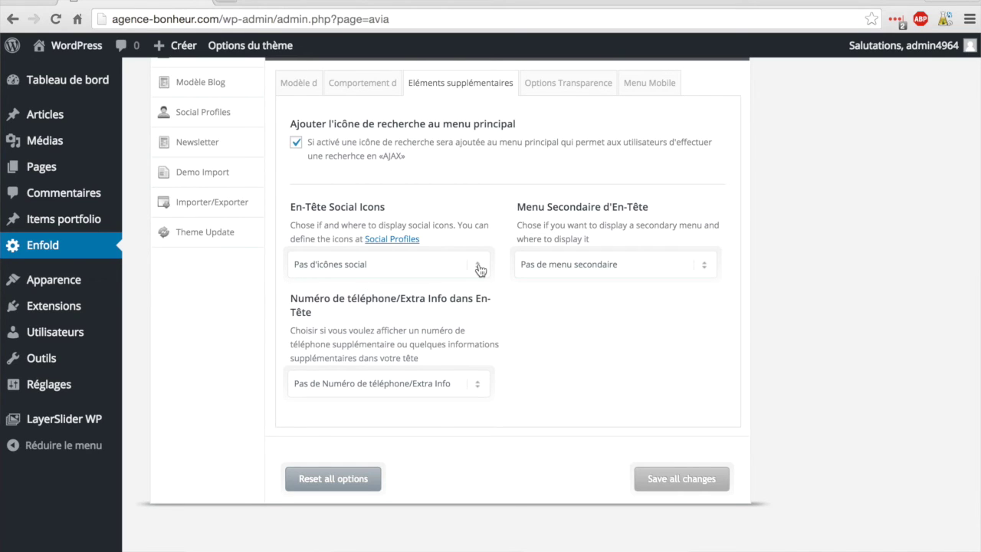
click(480, 267)
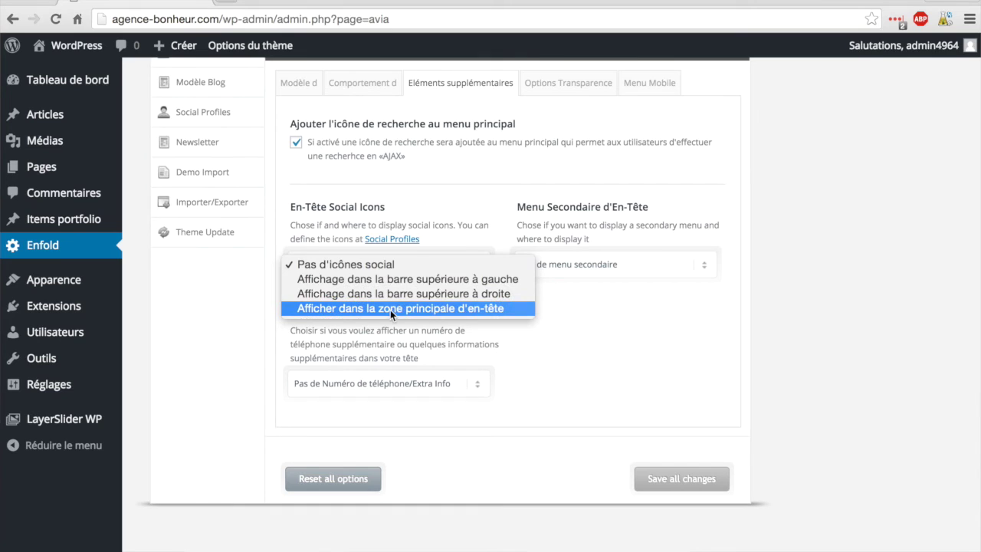
click(594, 403)
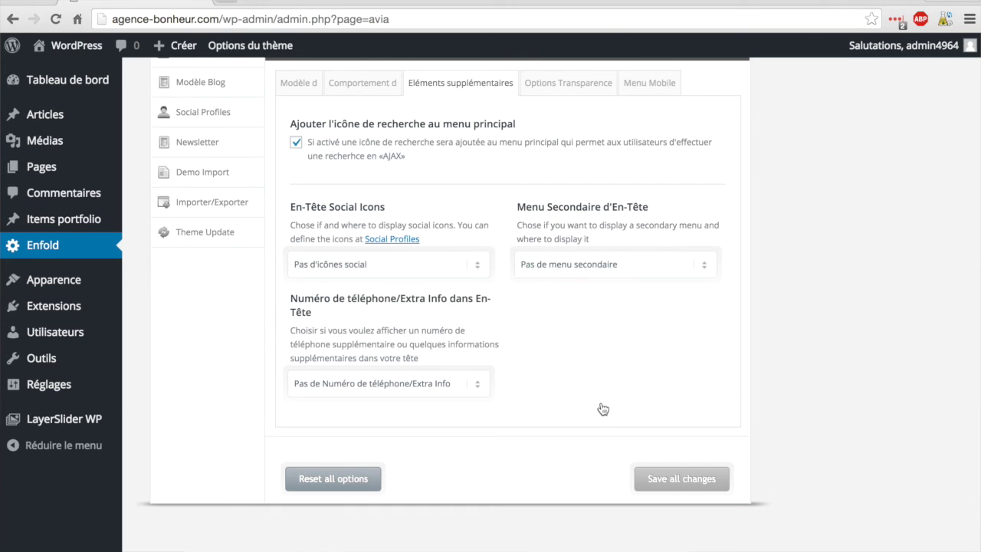
click(479, 384)
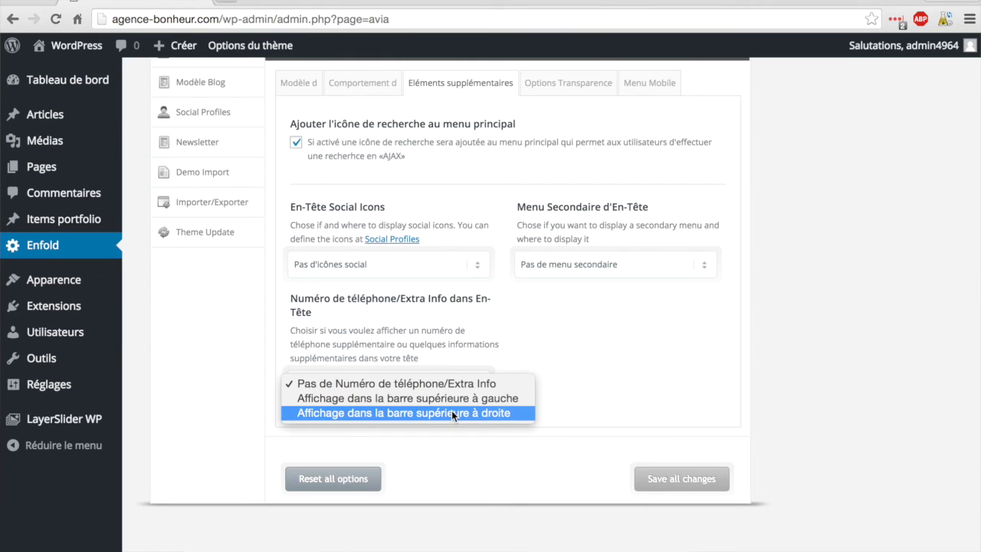
Step: Choose 'Affichage dans la barre supérieure à droite', append a contact e-mail to the phone text, and save
click(452, 413)
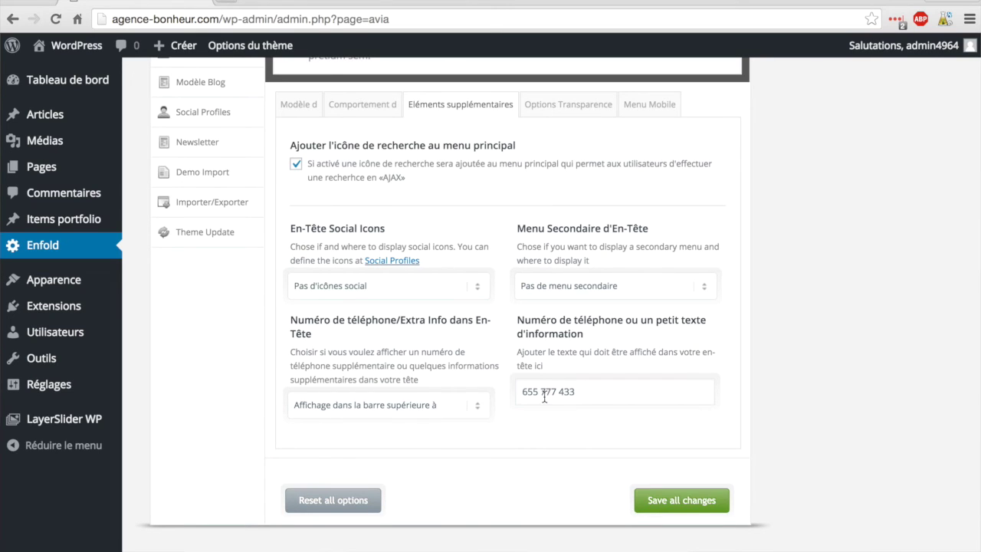
click(588, 392)
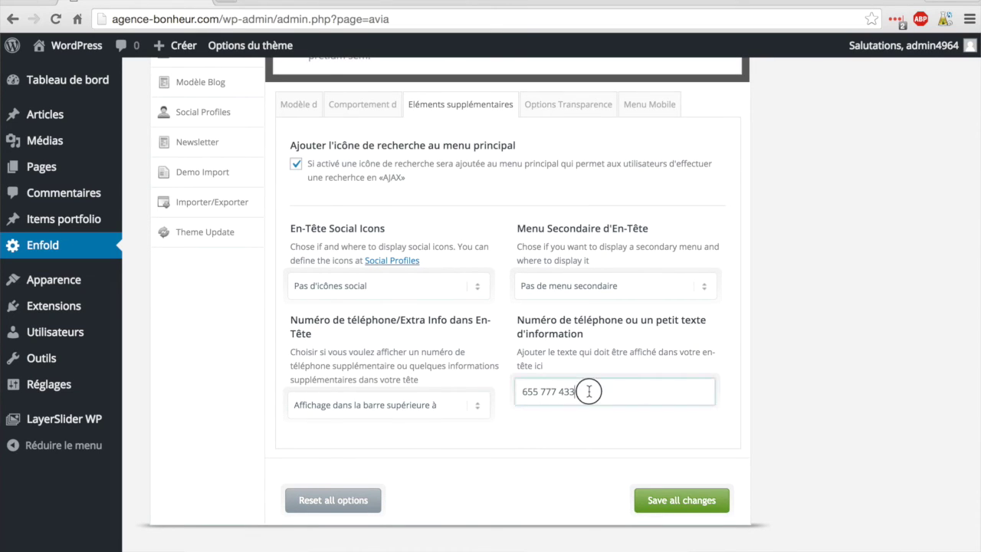
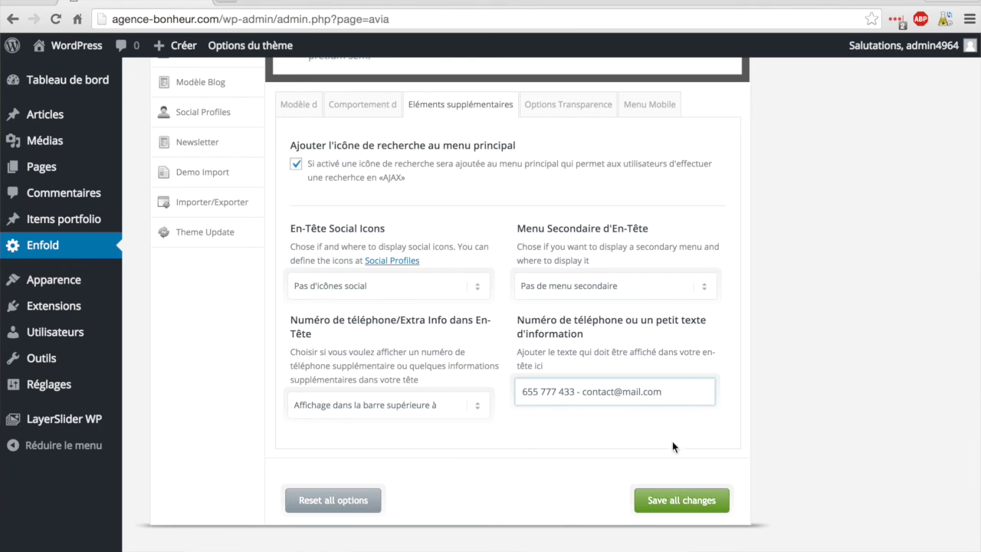
click(670, 496)
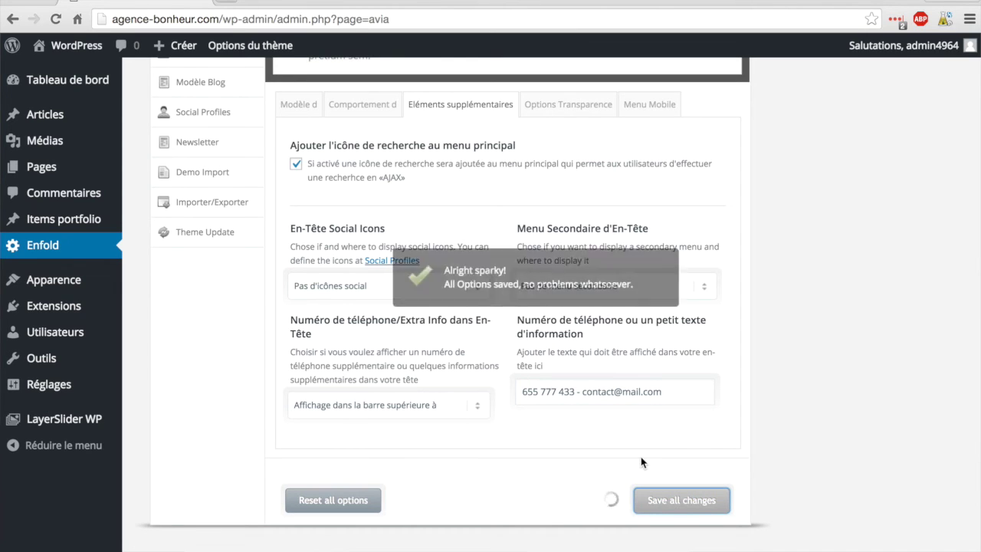
Step: Open the live site and highlight the blank top strip to reveal its white-on-white contact line
click(74, 47)
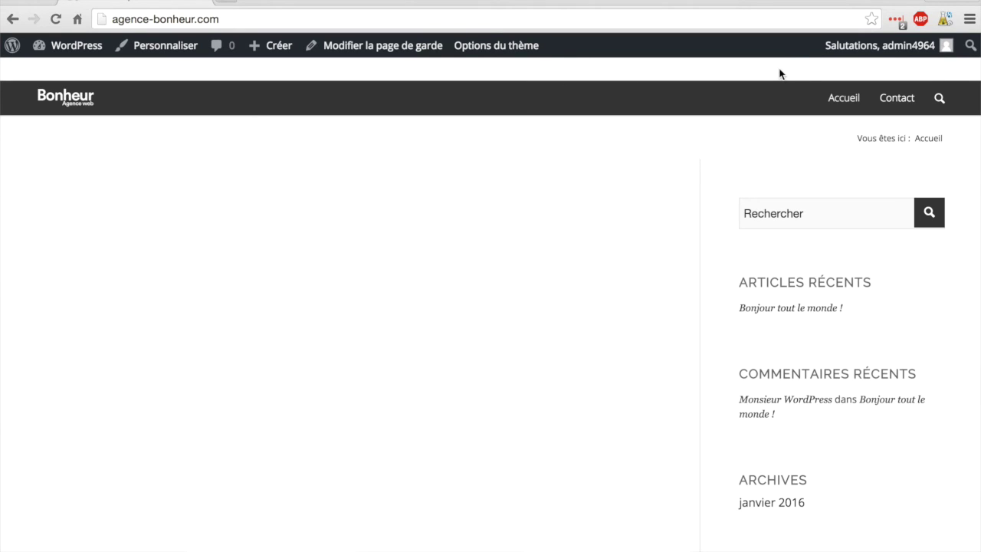
double_click(840, 68)
drag(840, 68, 952, 70)
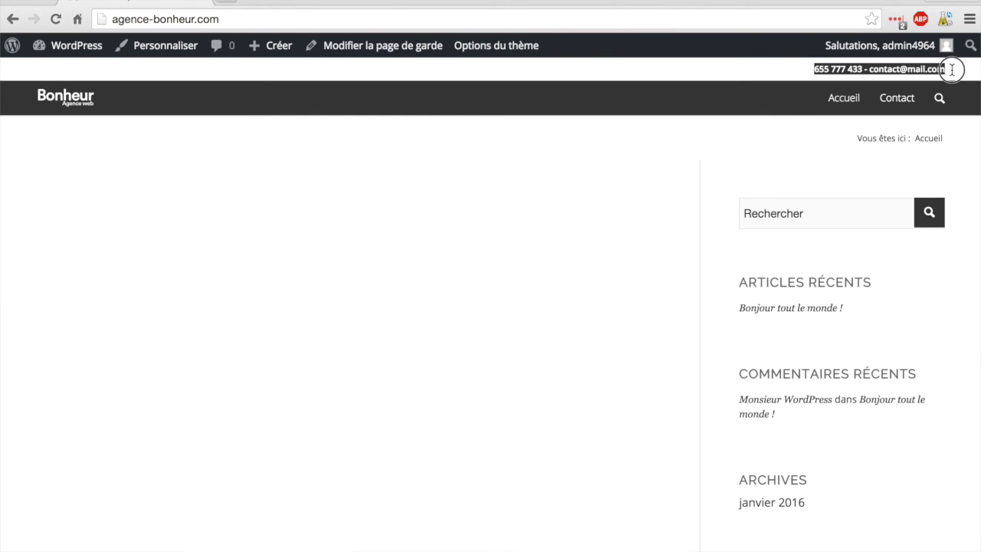
click(952, 70)
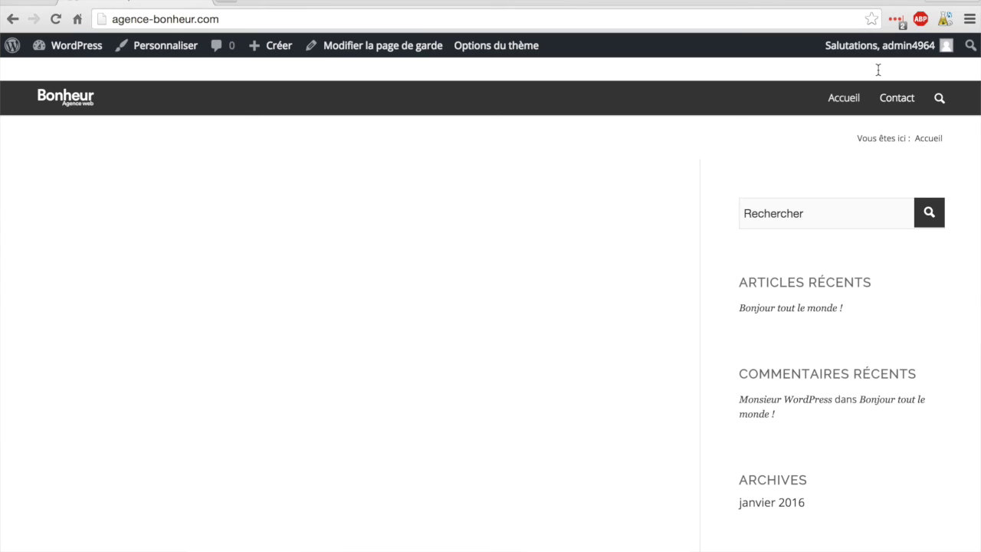
Step: Go from the site to Enfold > Style général colour settings
click(76, 47)
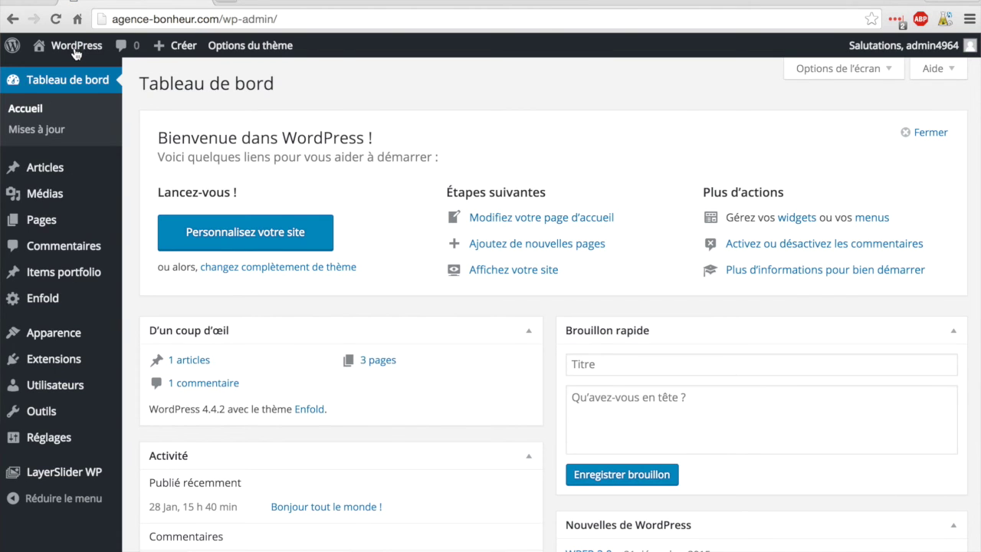
click(42, 297)
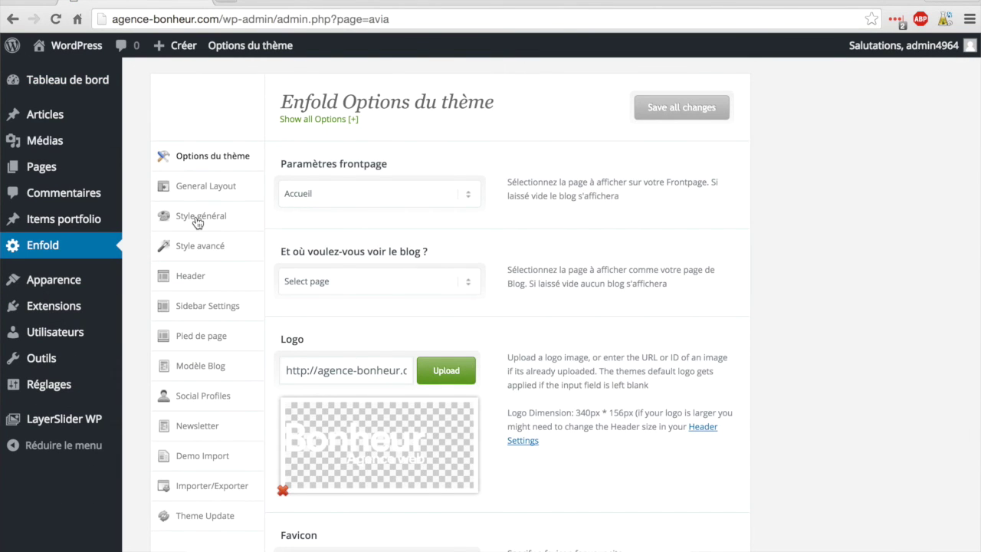
click(196, 220)
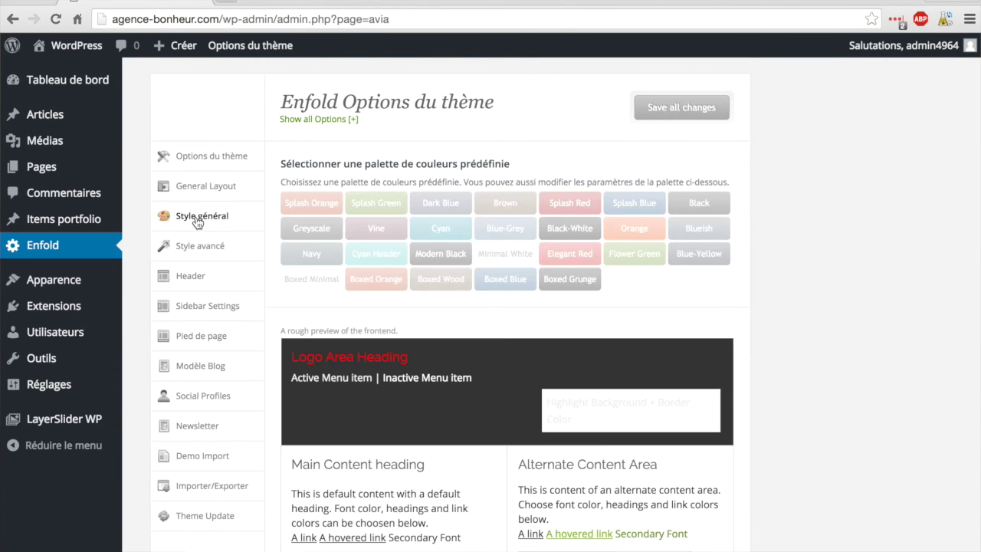
scroll(458, 230, down, 6)
scroll(184, 290, down, 1)
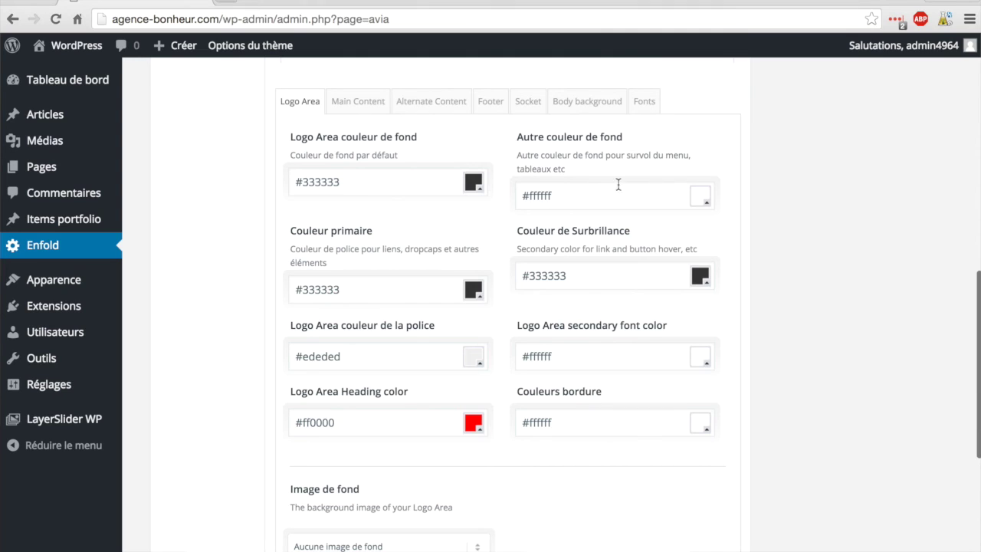
Step: Set the Logo Area's 'Autre couleur de fond' to grey #8a8a8a and save
click(700, 201)
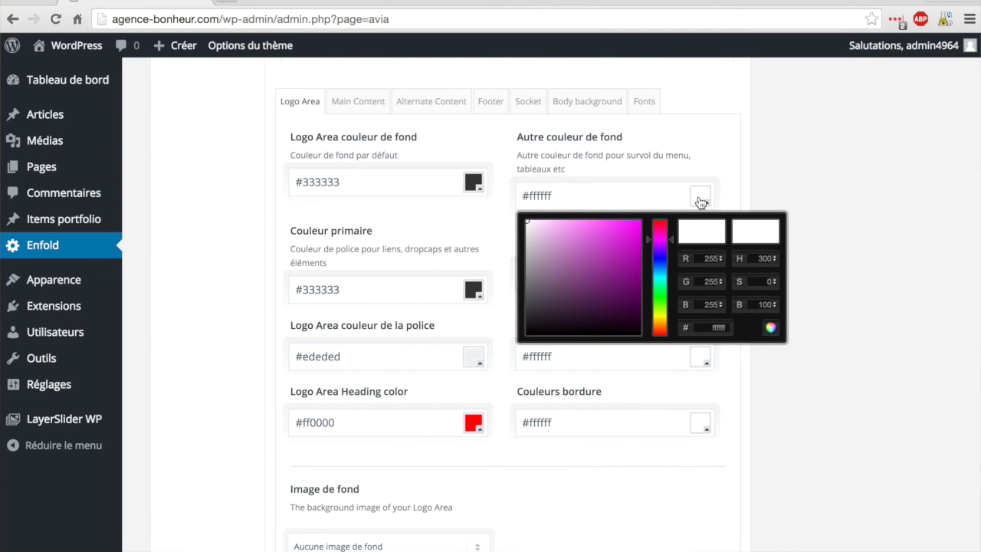
drag(530, 223, 525, 234)
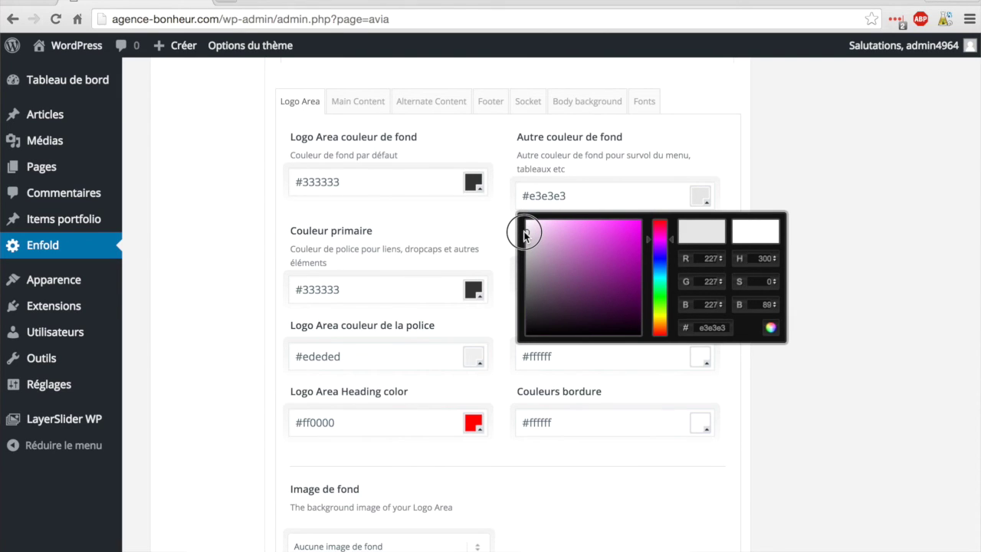
drag(524, 234, 518, 272)
click(835, 154)
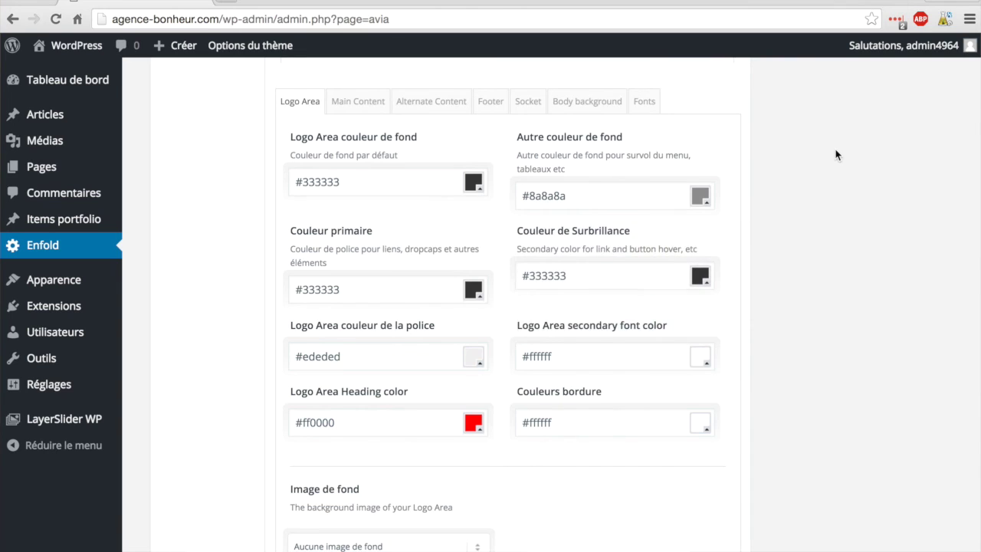
scroll(835, 154, down, 5)
click(671, 480)
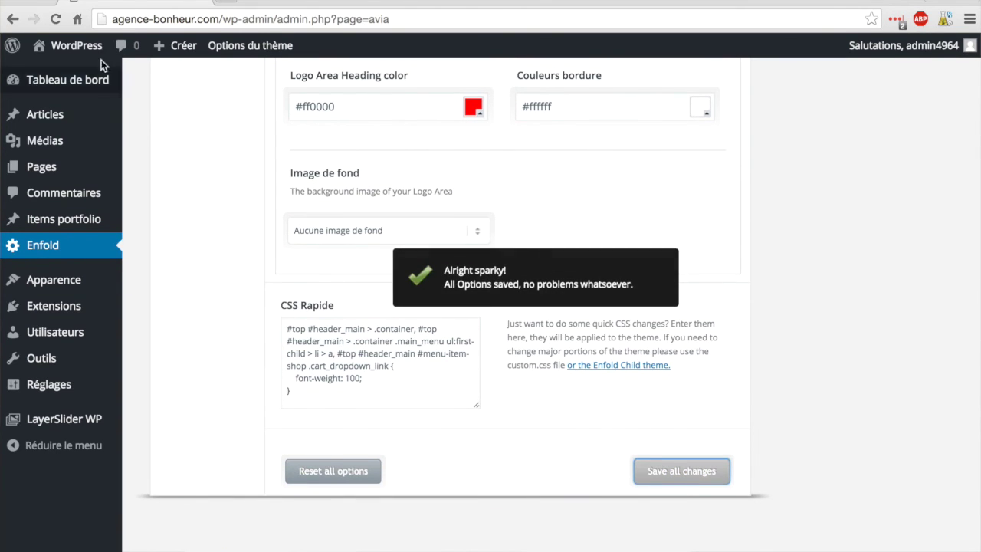
mouse_move(76, 46)
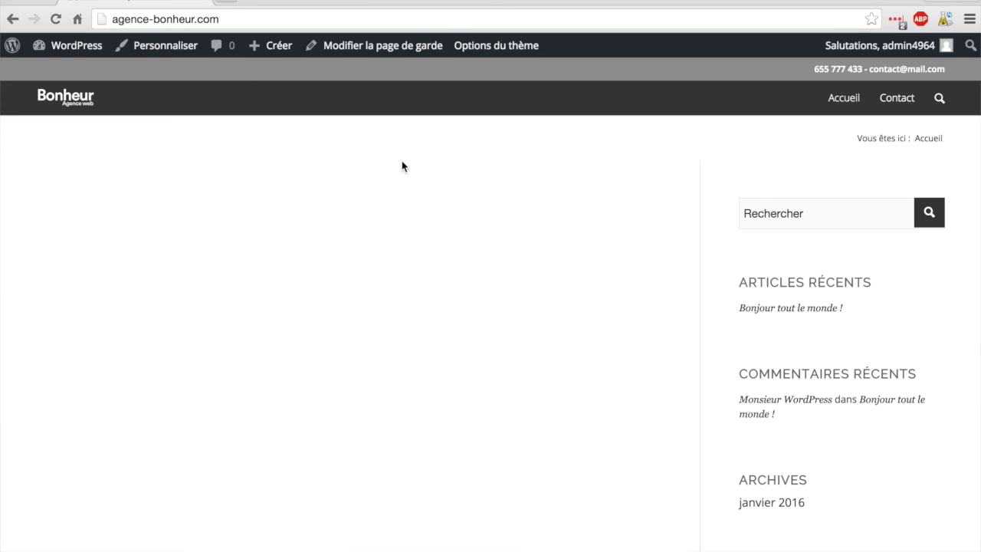
Step: After seeing the readable contact line on the grey top bar, return to the admin dashboard
click(70, 46)
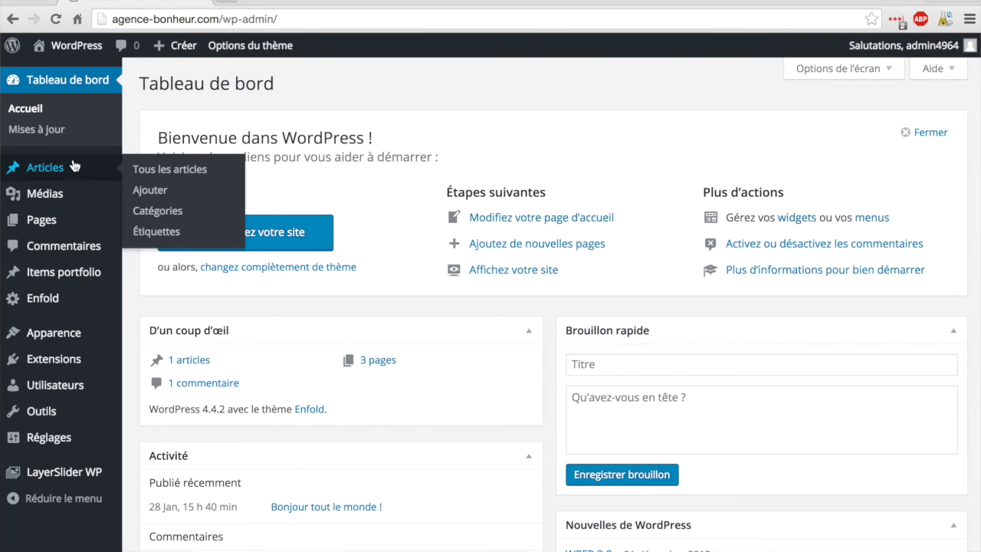
Step: Set Enfold's header phone/extra info to 'Pas de Numéro de téléphone/Extra Info', save, and view the site
click(42, 304)
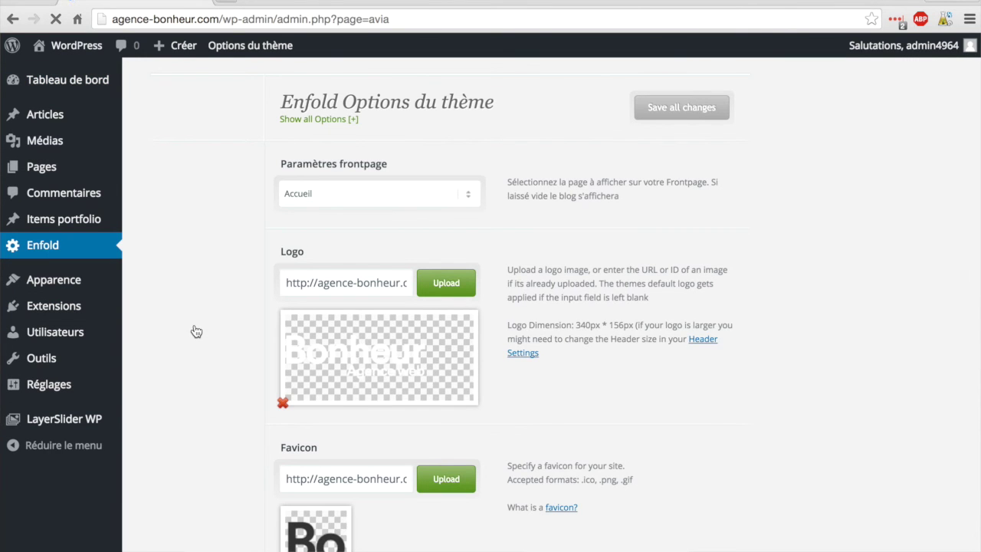
click(192, 278)
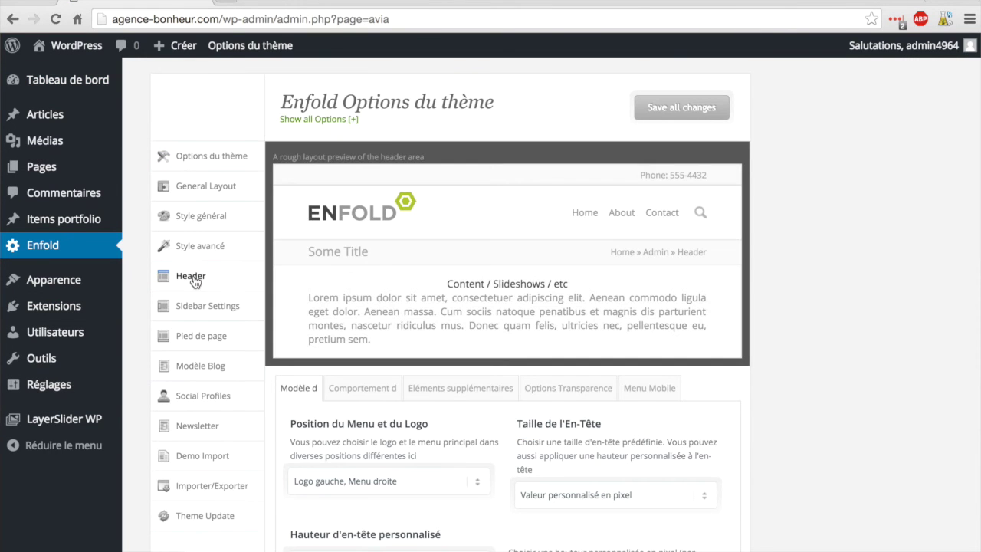
scroll(540, 260, down, 3)
click(476, 281)
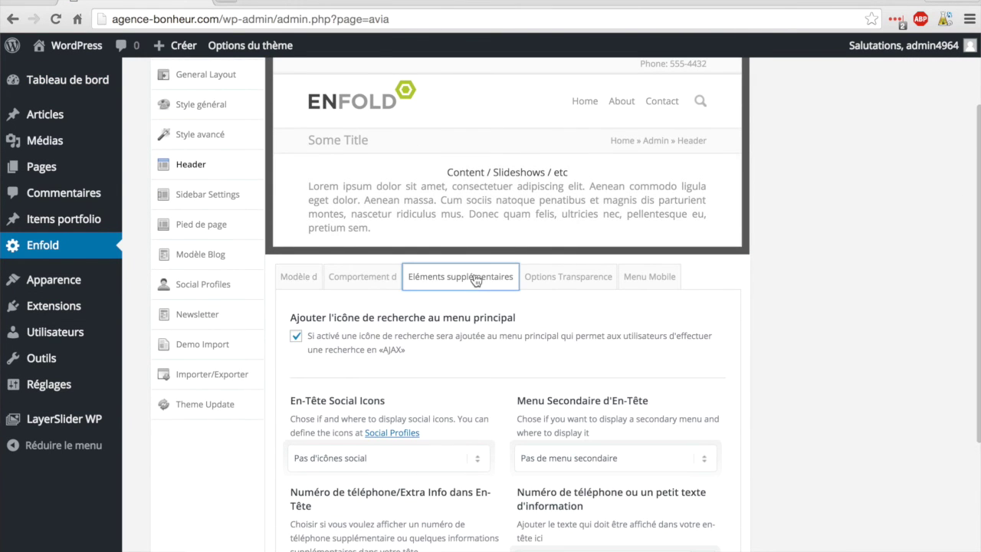
scroll(476, 277, down, 4)
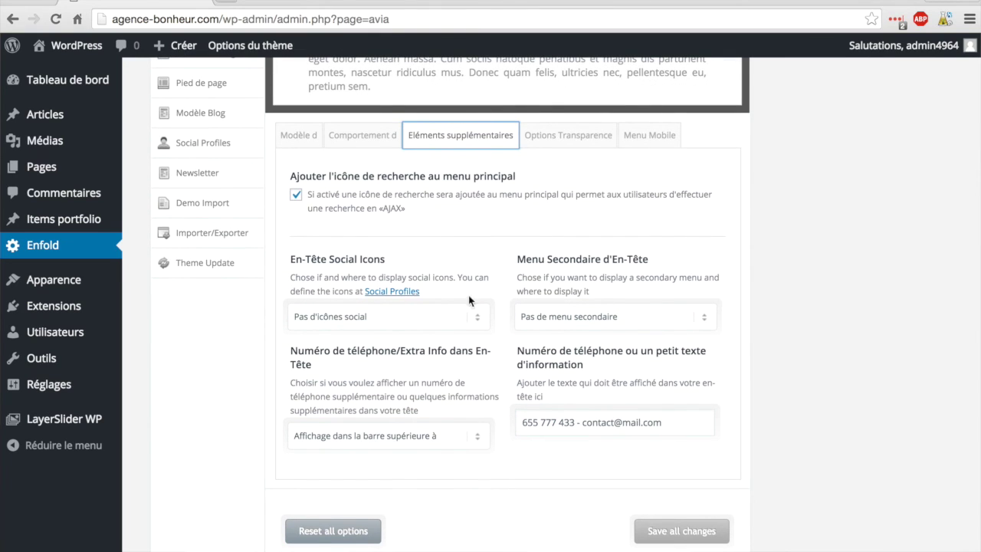
click(474, 444)
click(398, 407)
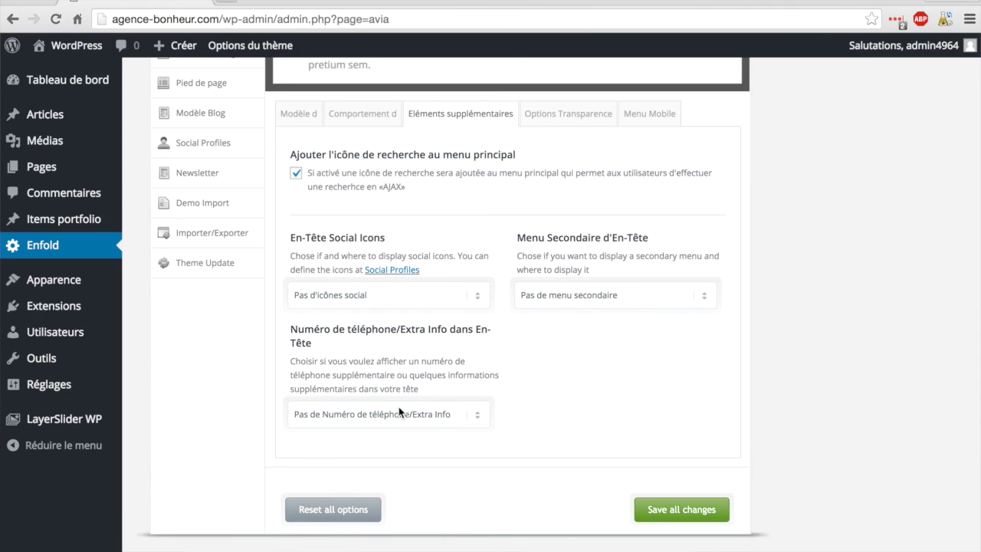
click(664, 517)
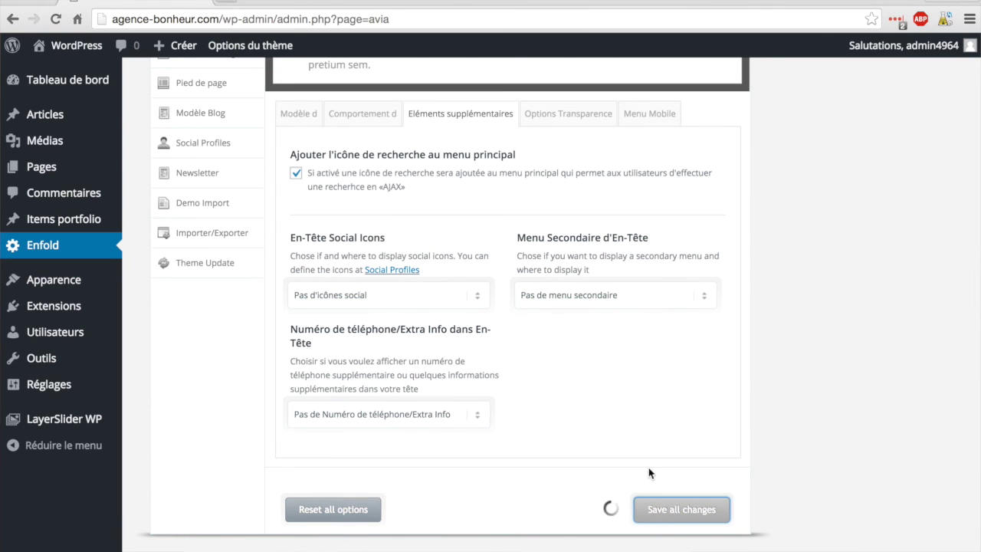
scroll(622, 414, up, 3)
scroll(622, 414, up, 3)
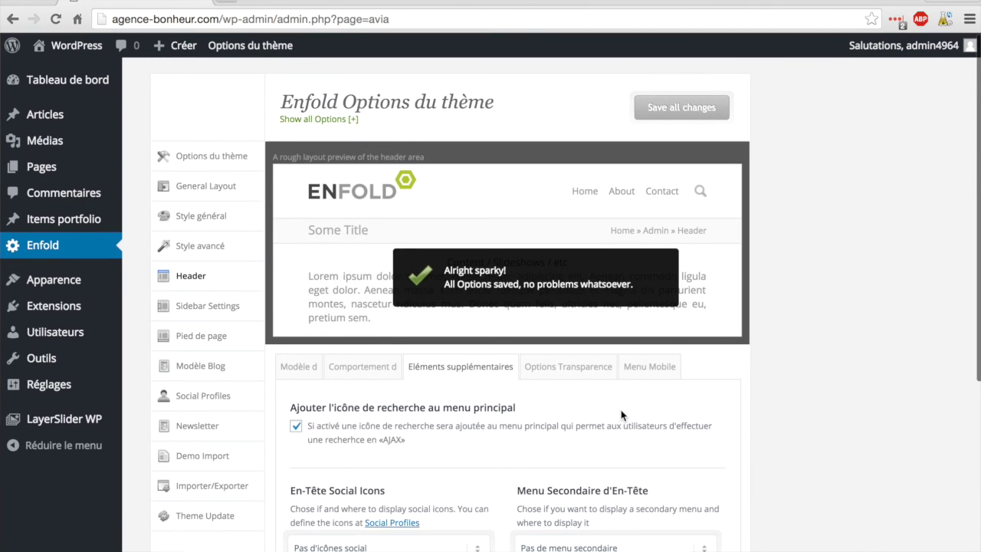
click(74, 46)
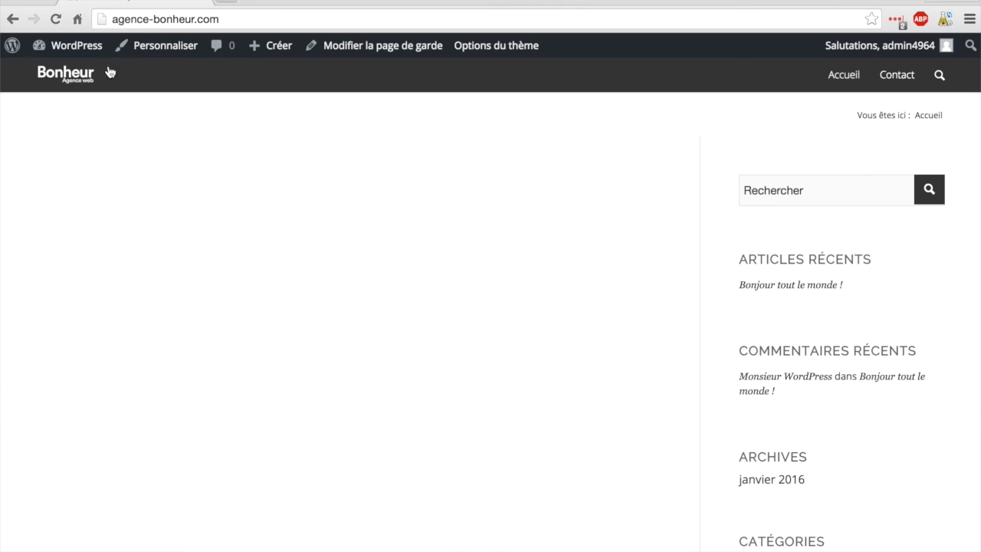
Step: Return from the live agence-bonheur.com front page to the WordPress admin dashboard
click(89, 46)
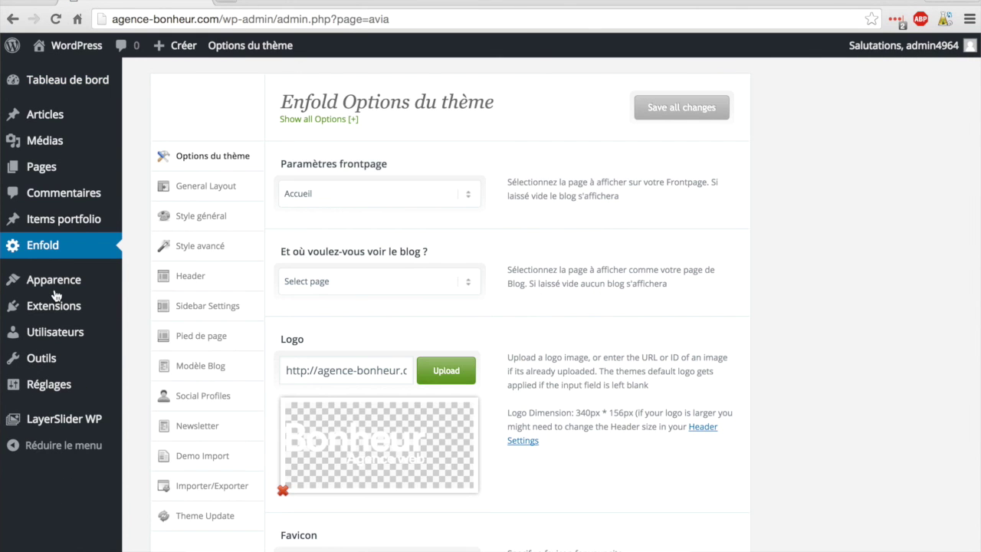
Step: Bring up the Alternate Content colour settings under Enfold's Style général
mouse_move(82, 291)
click(190, 223)
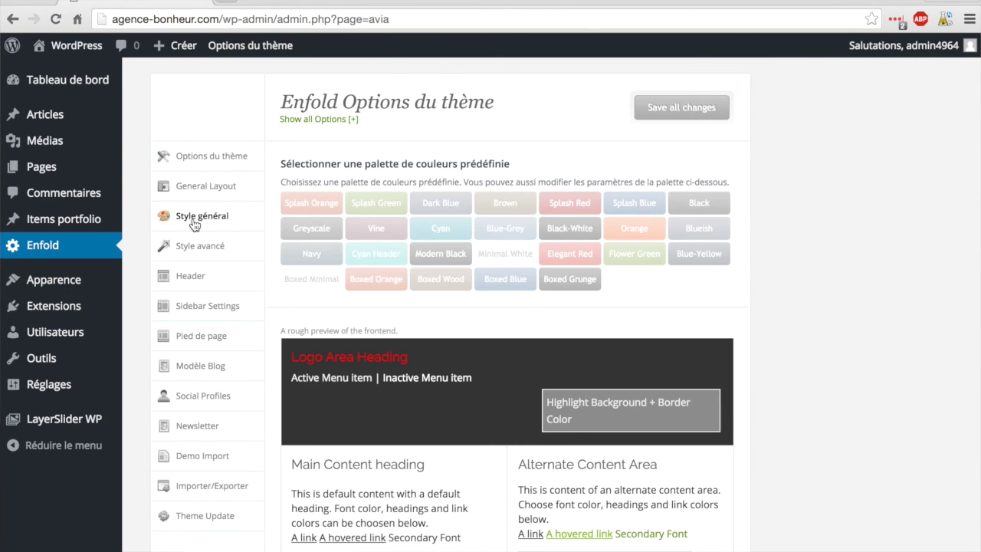
scroll(262, 258, down, 1)
scroll(263, 258, down, 10)
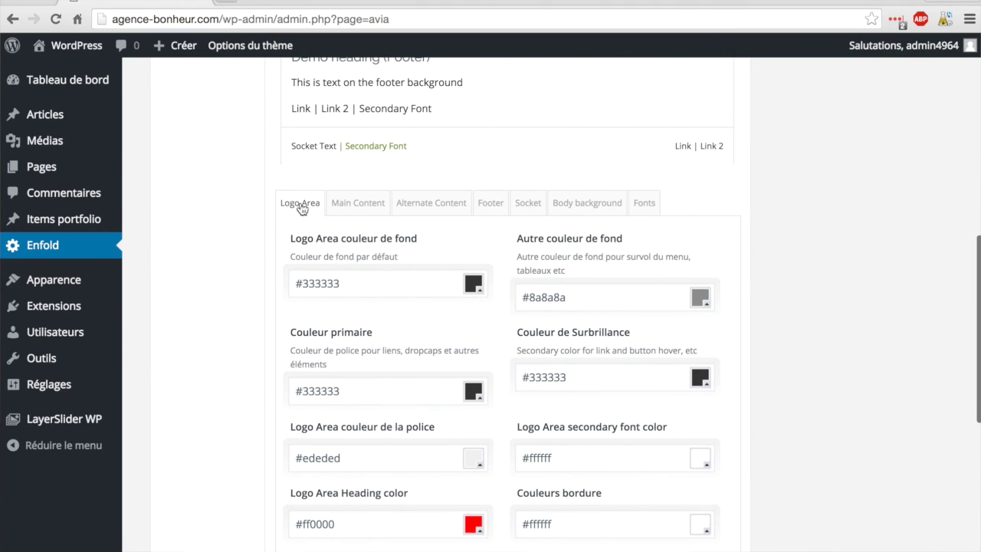
click(428, 209)
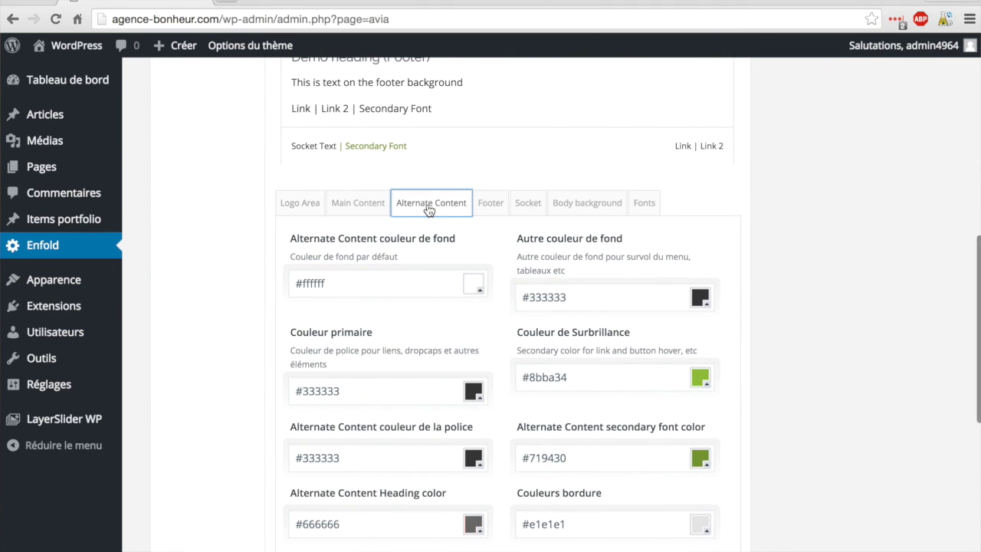
scroll(412, 321, down, 1)
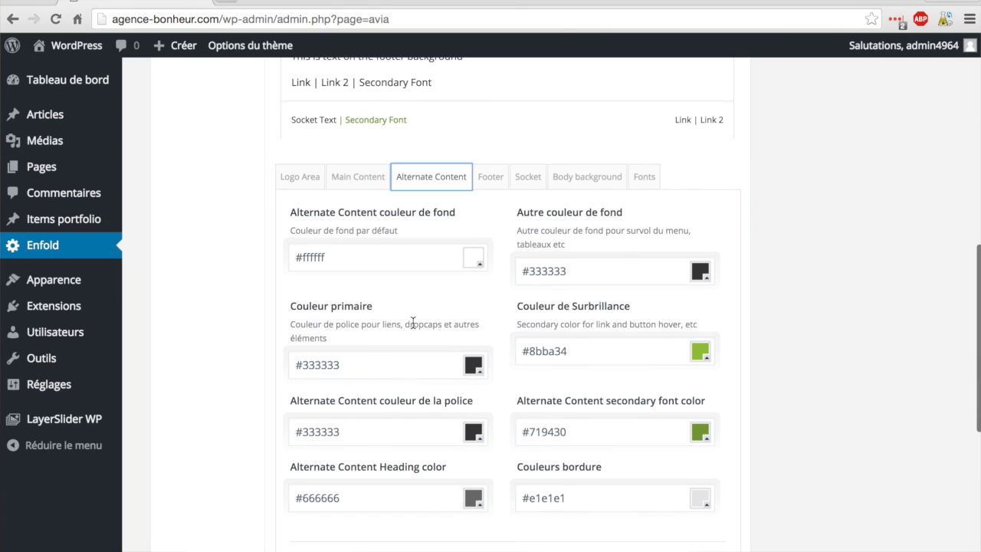
Step: Make the Alternate Content font colour pure red #ff0000, save all changes, and view the site
drag(363, 432, 295, 431)
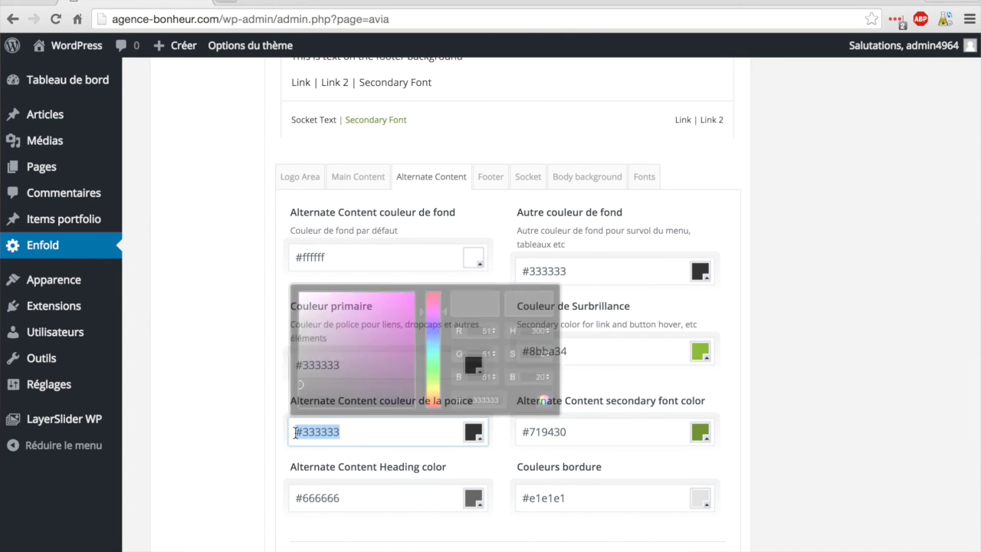
click(351, 433)
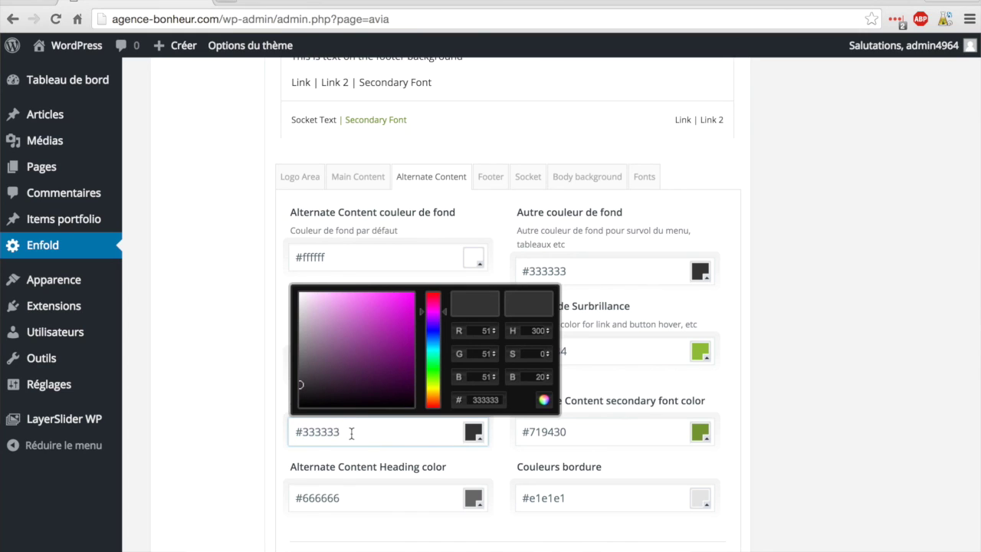
click(421, 306)
drag(422, 307, 422, 267)
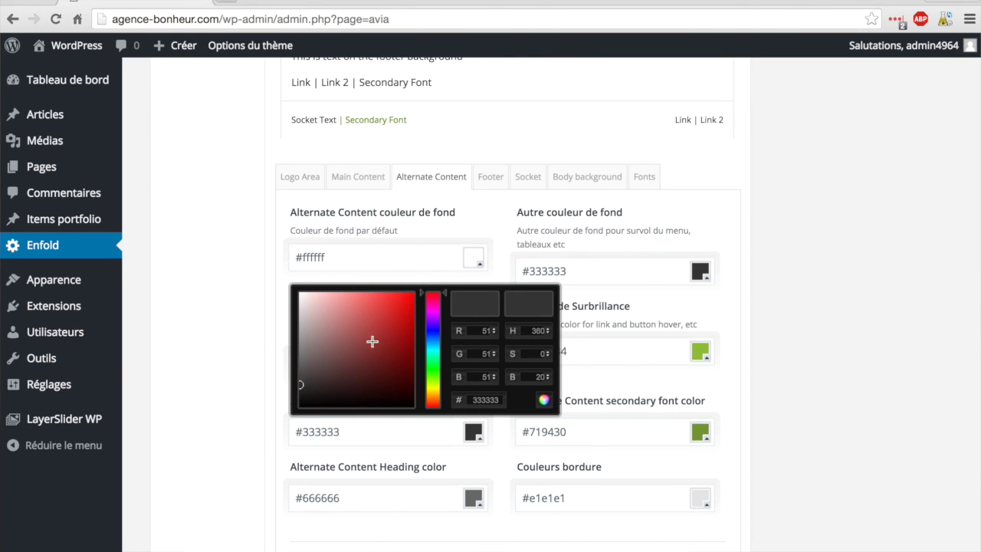
drag(378, 336, 451, 241)
click(238, 396)
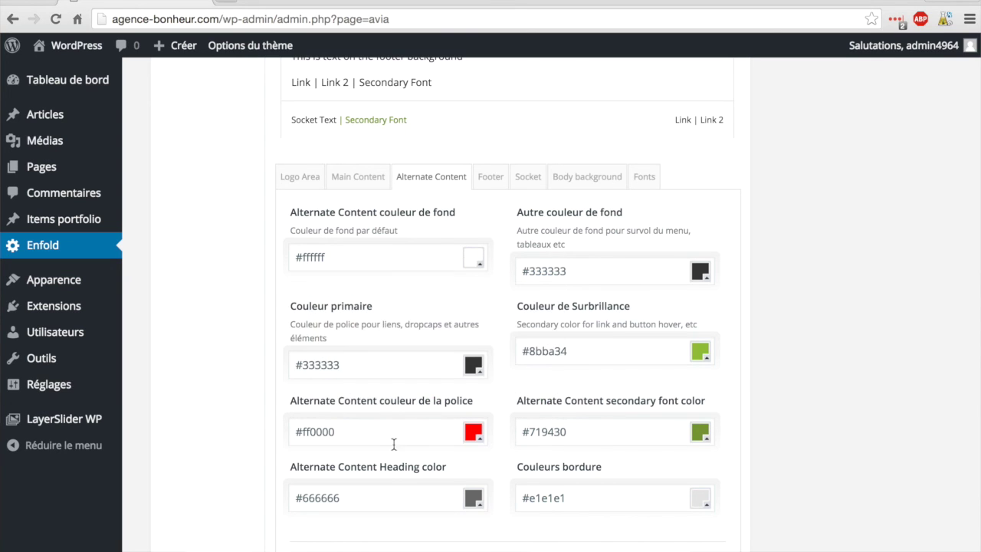
scroll(605, 508, down, 4)
scroll(736, 536, down, 2)
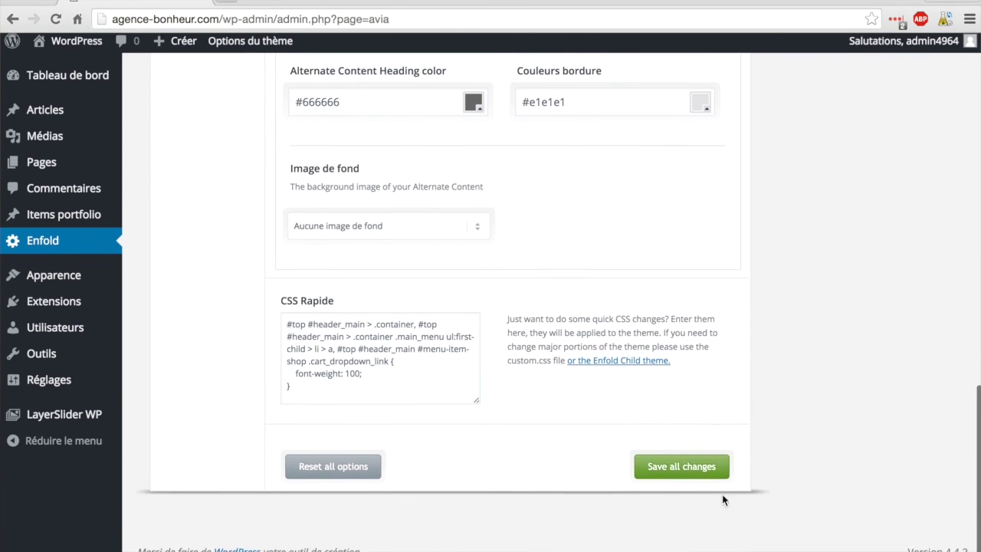
click(692, 470)
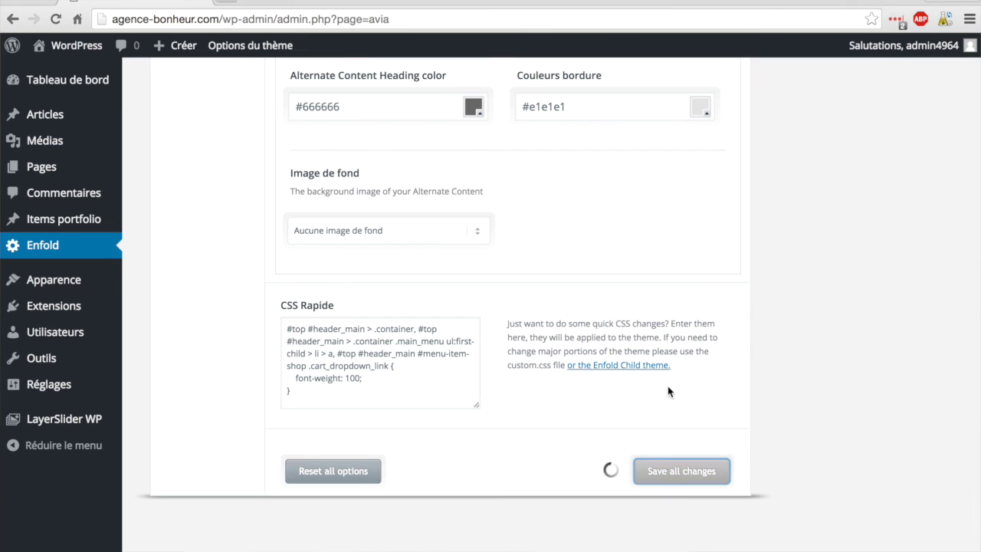
click(77, 48)
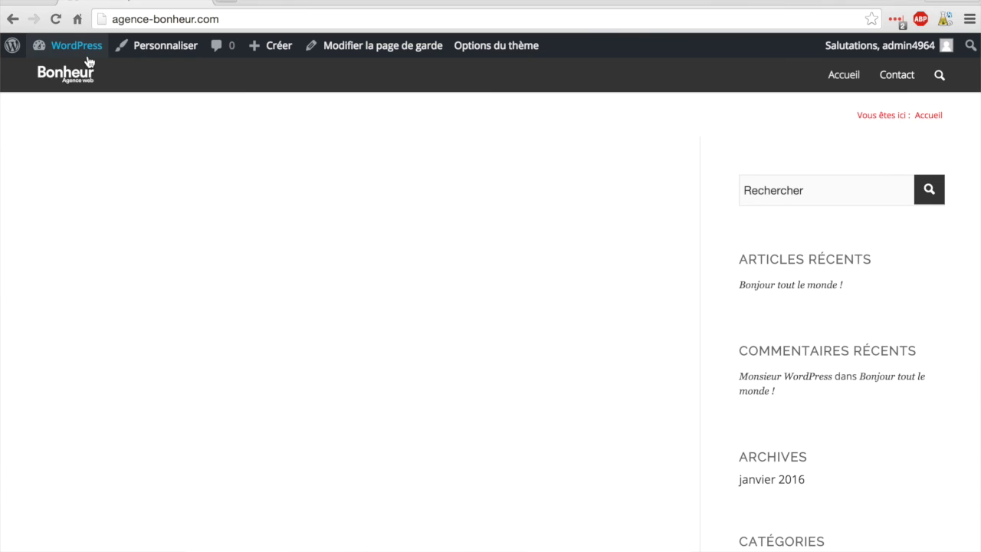
Step: Go back from the live site to Enfold's theme options in the admin
mouse_move(80, 52)
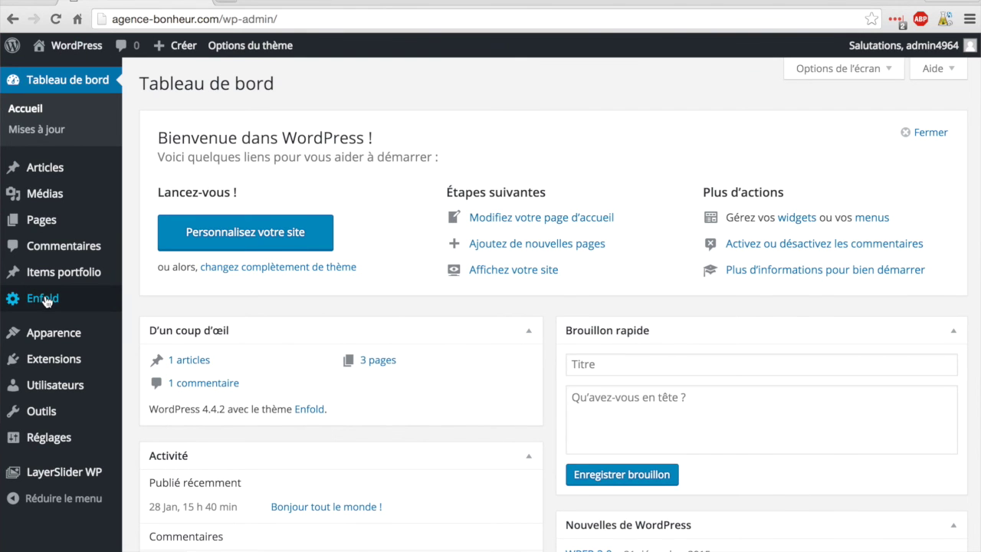
click(46, 299)
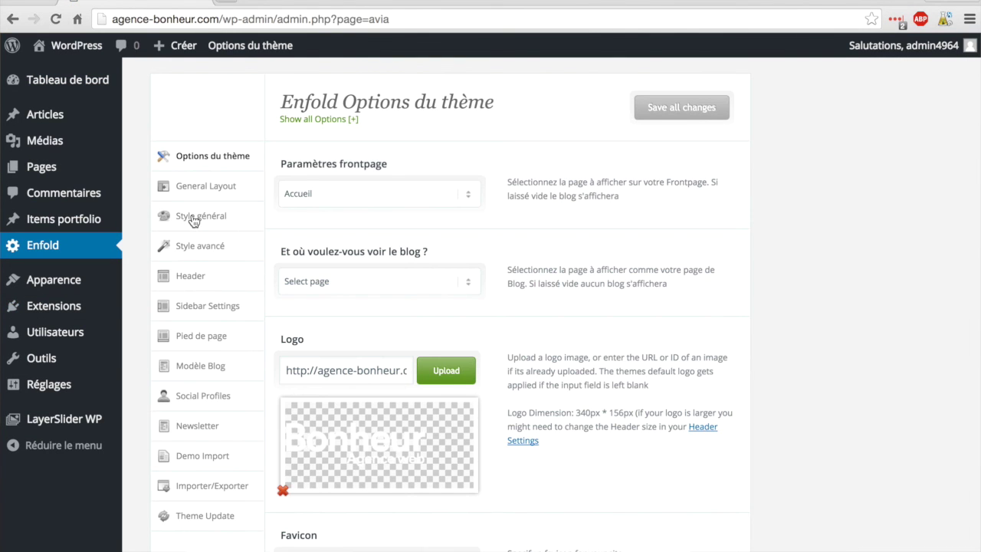
Step: Bring up the Alternate Content colour settings under Enfold's Style général again
click(194, 220)
scroll(361, 265, down, 5)
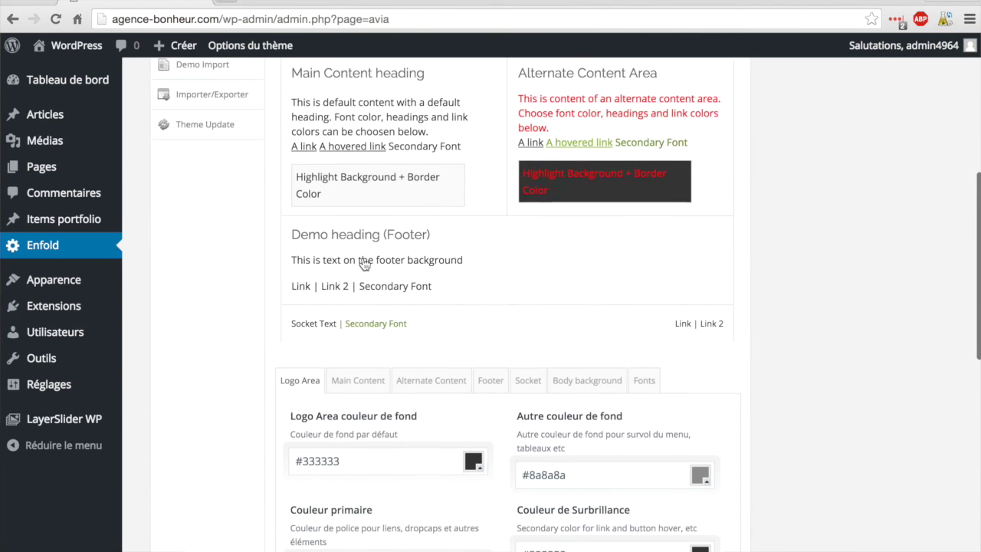
click(432, 362)
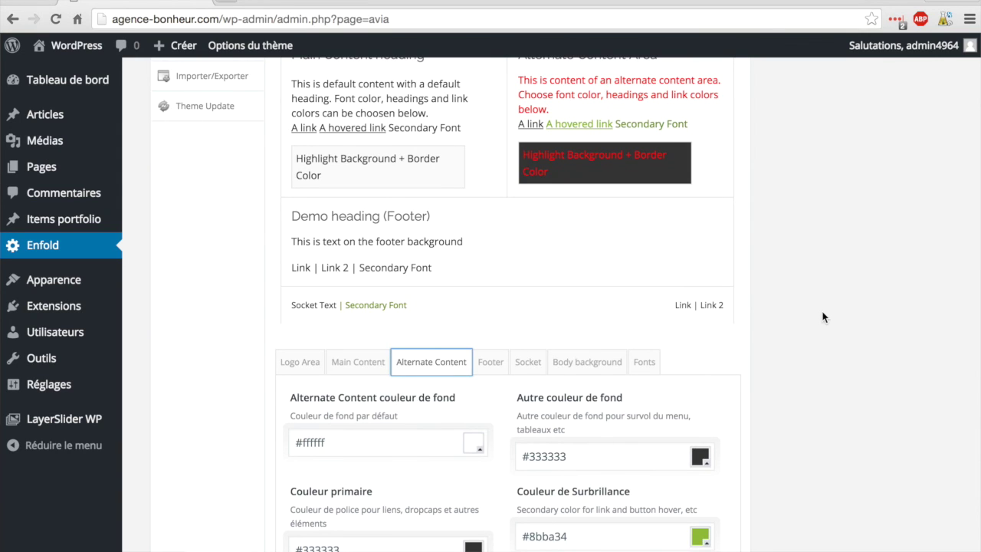
scroll(823, 253, down, 3)
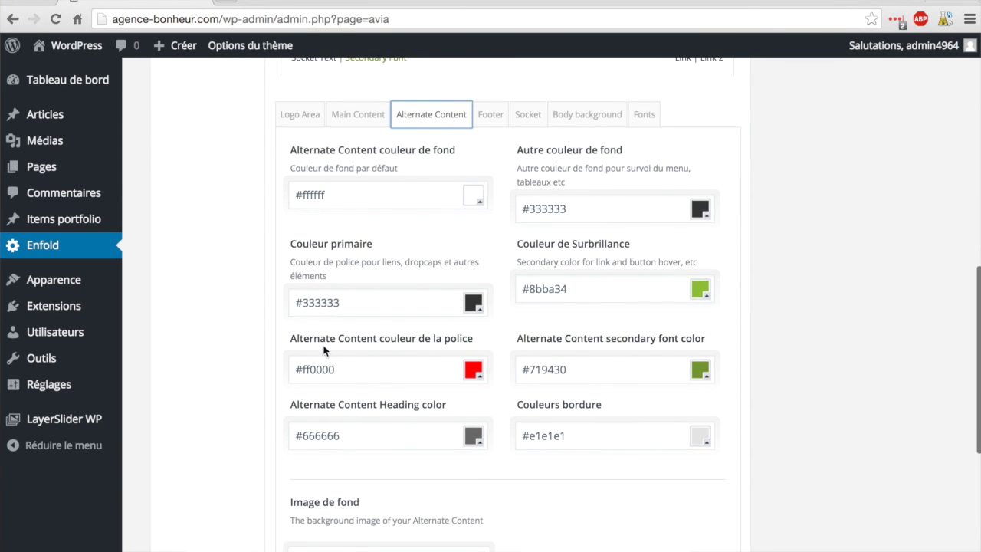
Step: Change the Alternate Content font colour from #ff0000 to #333333, save, and view the site
drag(346, 371, 303, 372)
text(333333)
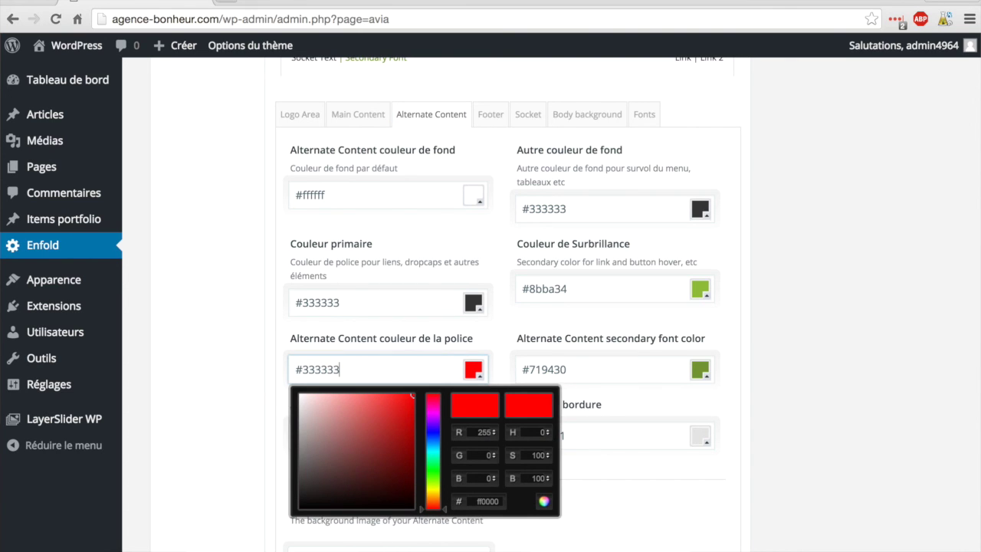
click(250, 377)
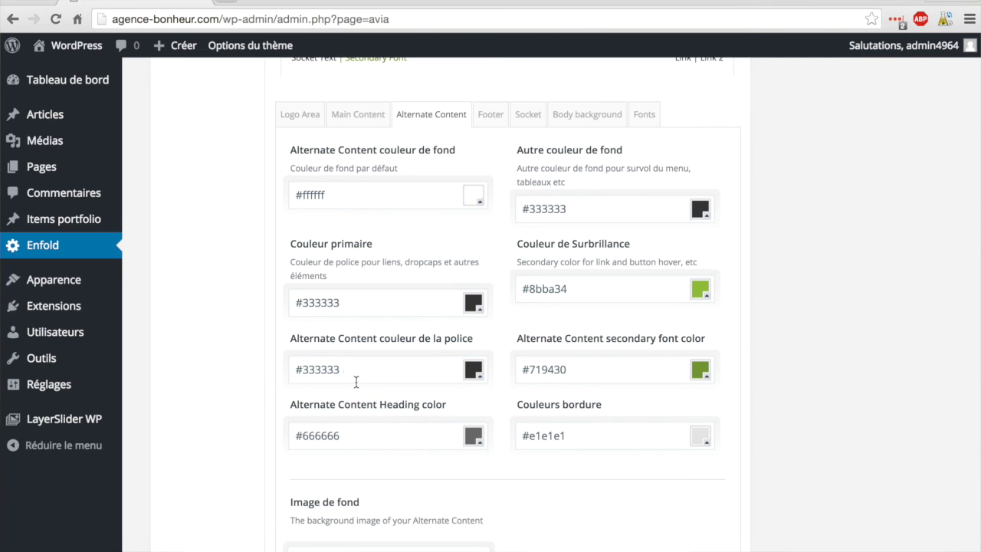
scroll(342, 391, down, 2)
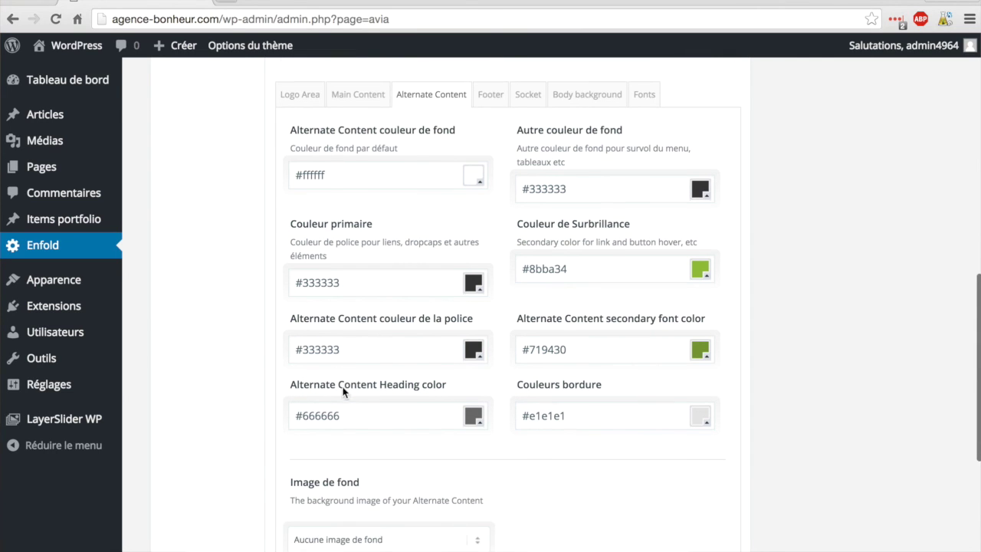
scroll(587, 407, down, 5)
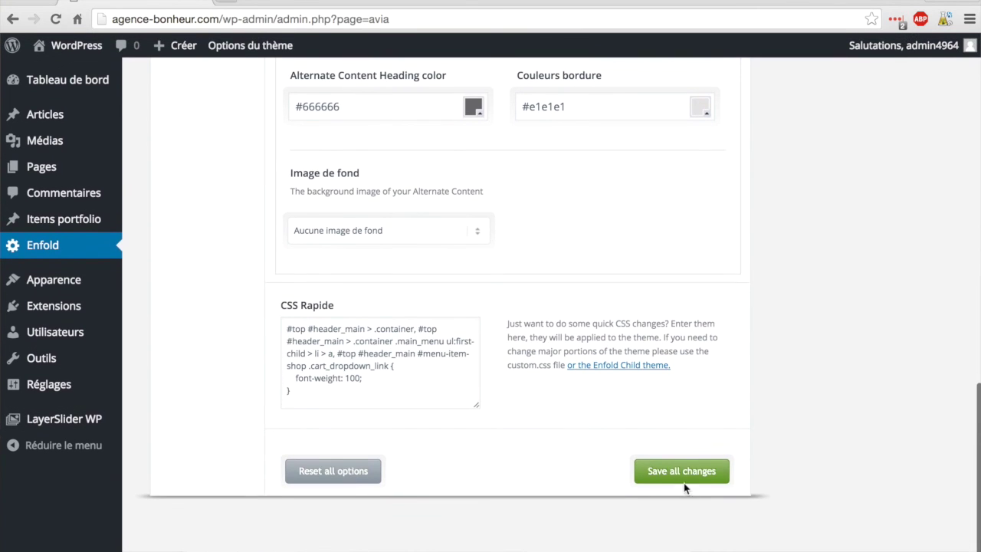
click(684, 477)
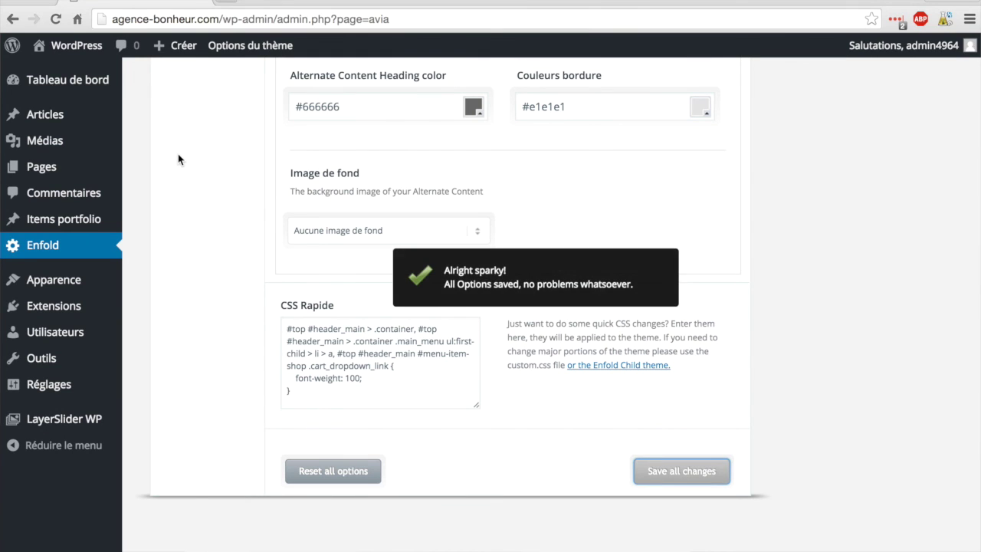
click(68, 50)
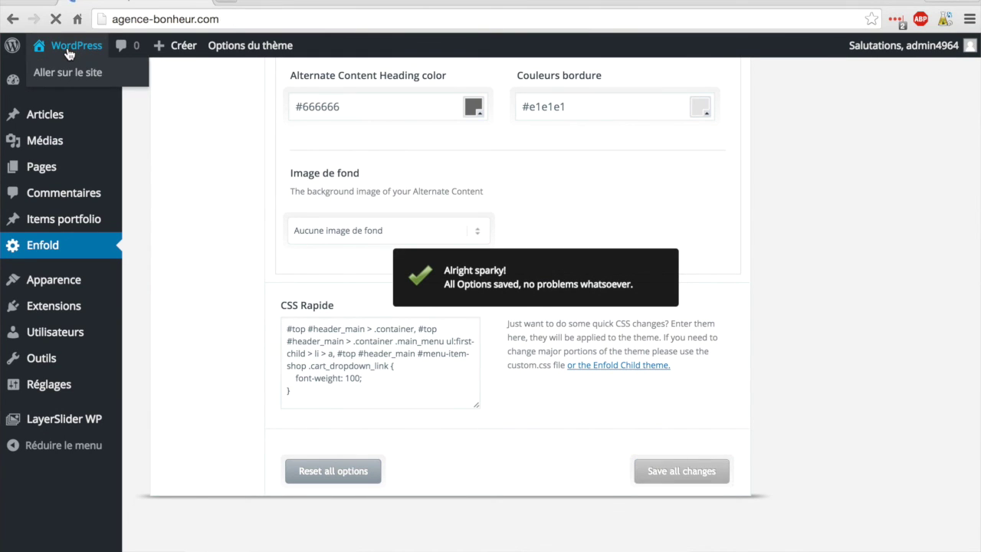